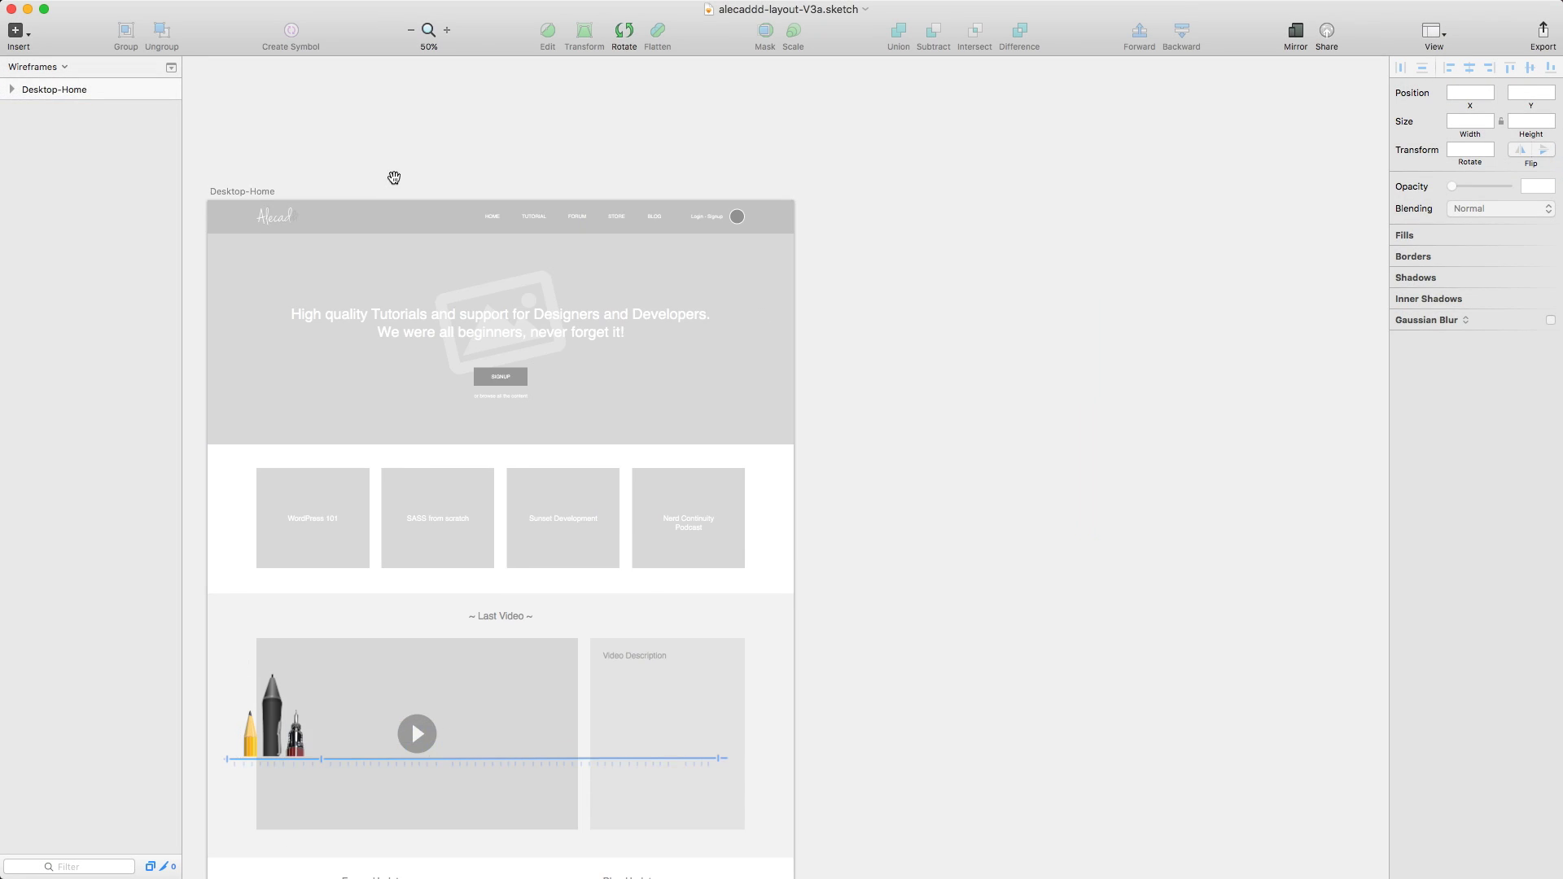
Step: Duplicate the Desktop-Home wireframe and name the copy Desktop-Home-LOGGED
key("super+d")
double_click(145, 91)
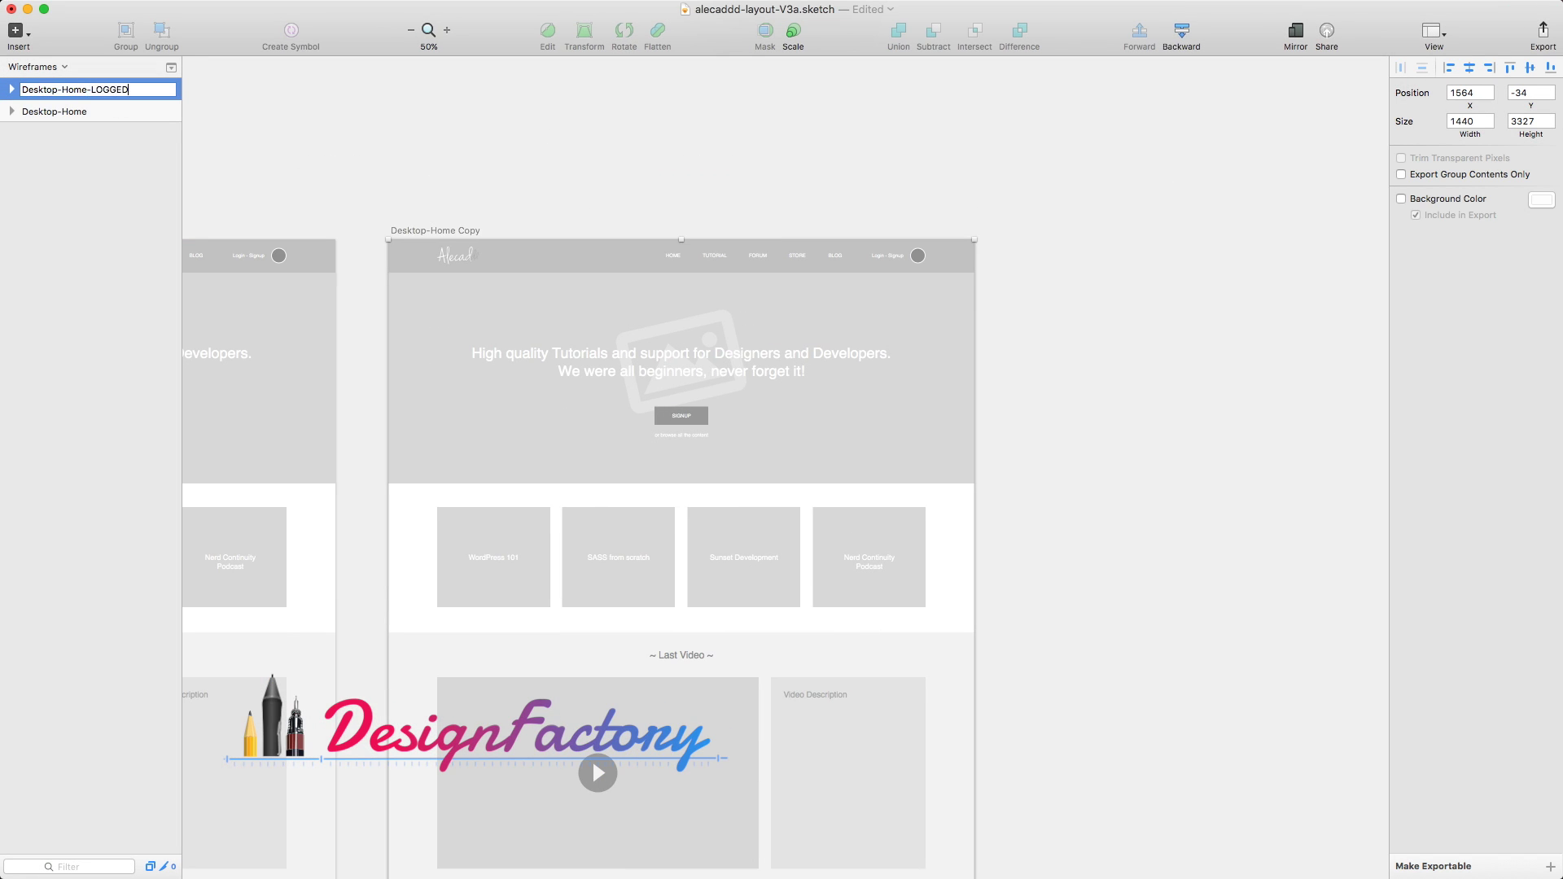
key("Return")
Step: Replace the header's Login - Signup text with Username
scroll(775, 339, "up", 5)
double_click(1181, 200)
type("Use")
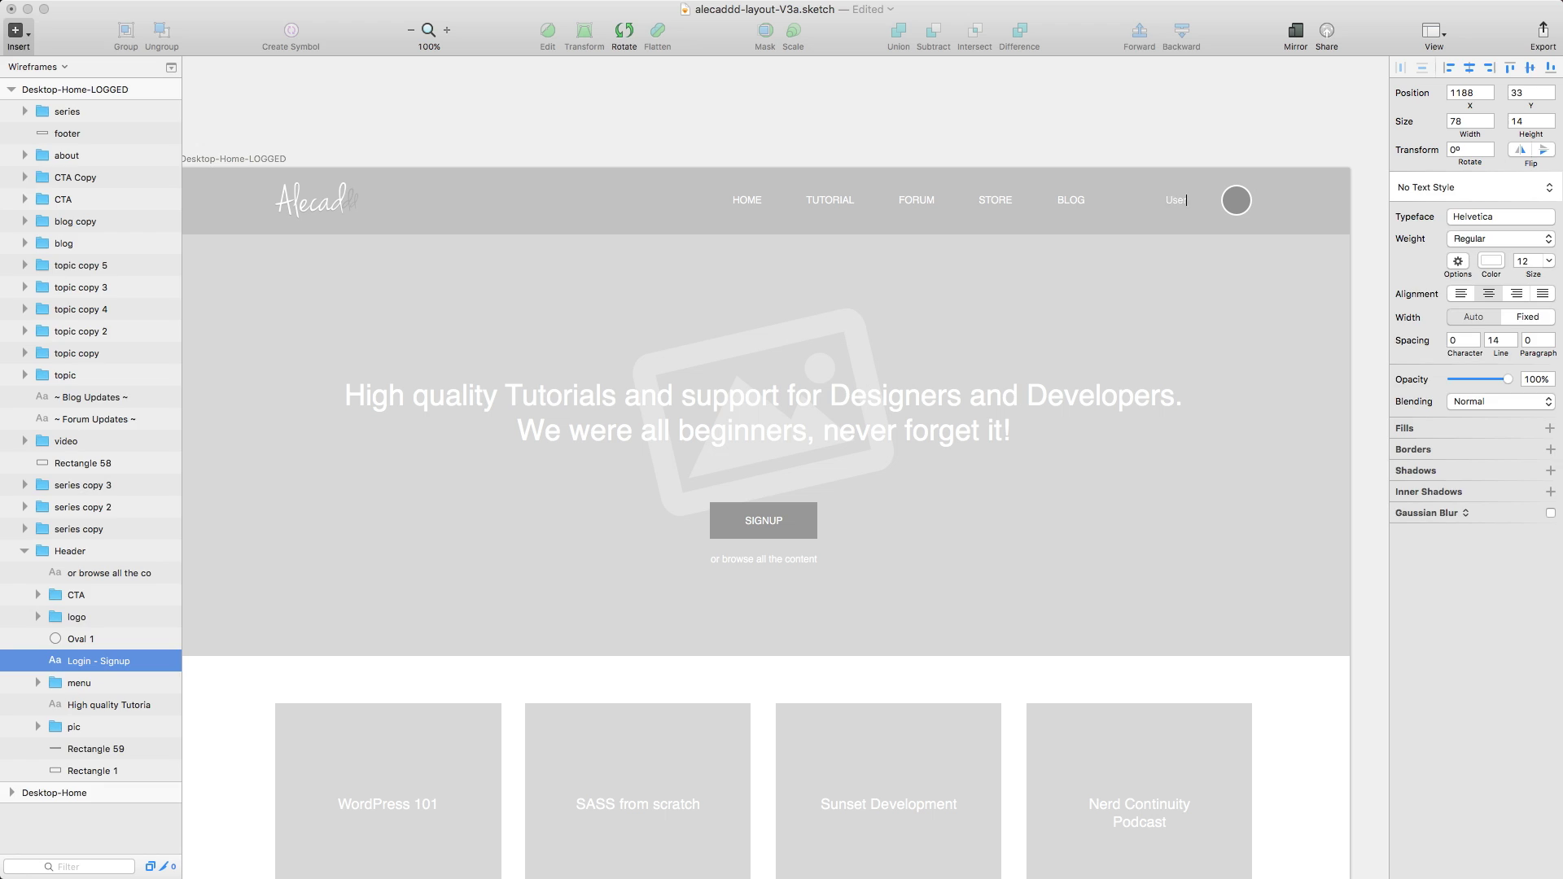
type("rnam")
key("Escape")
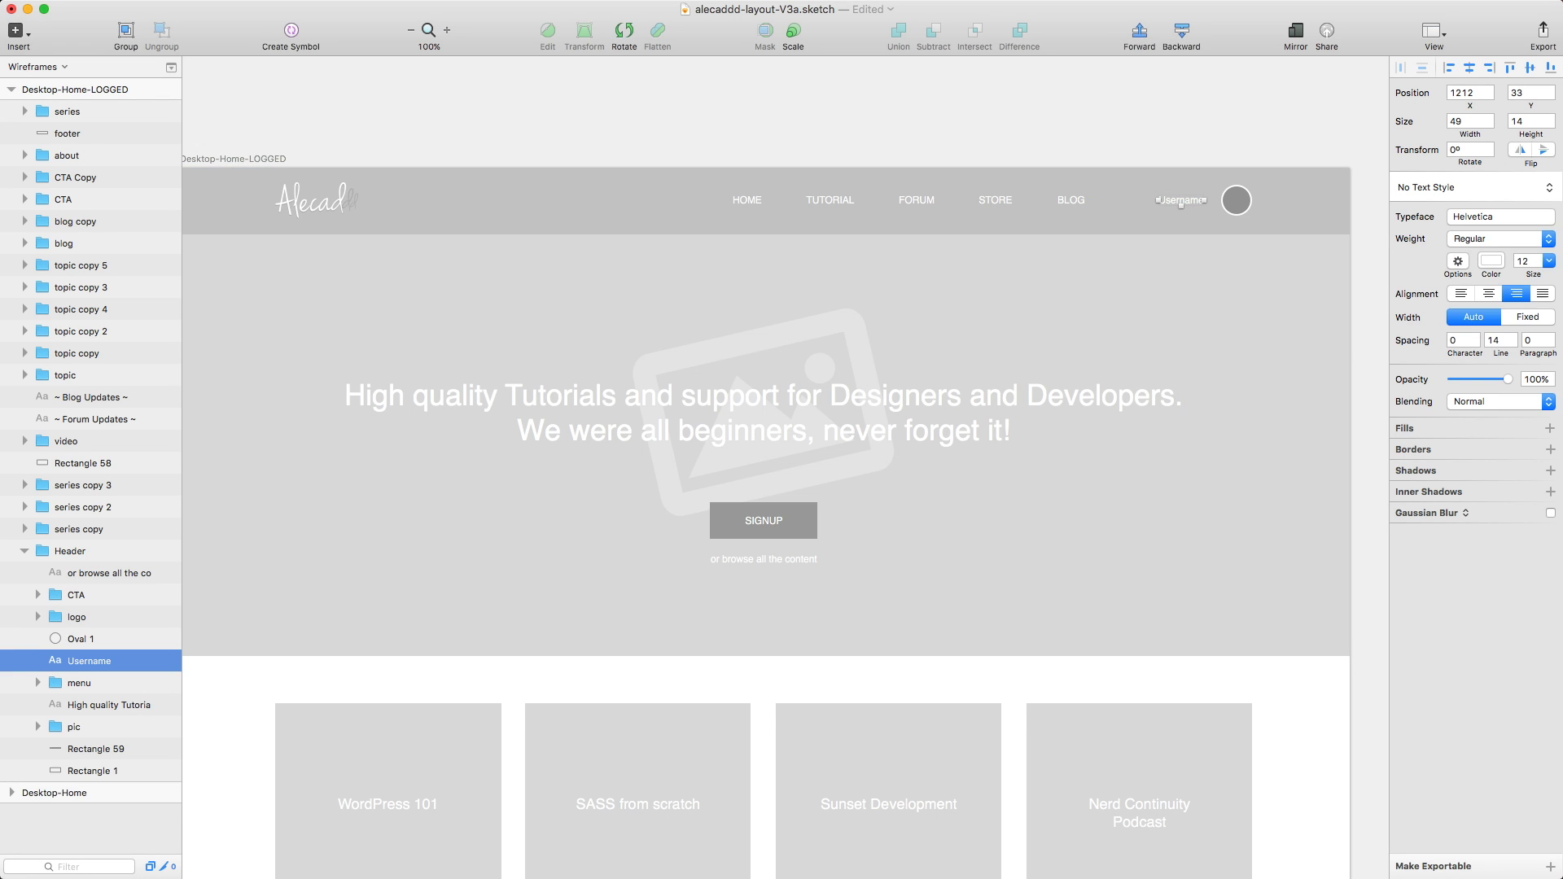
type("e")
key("Escape")
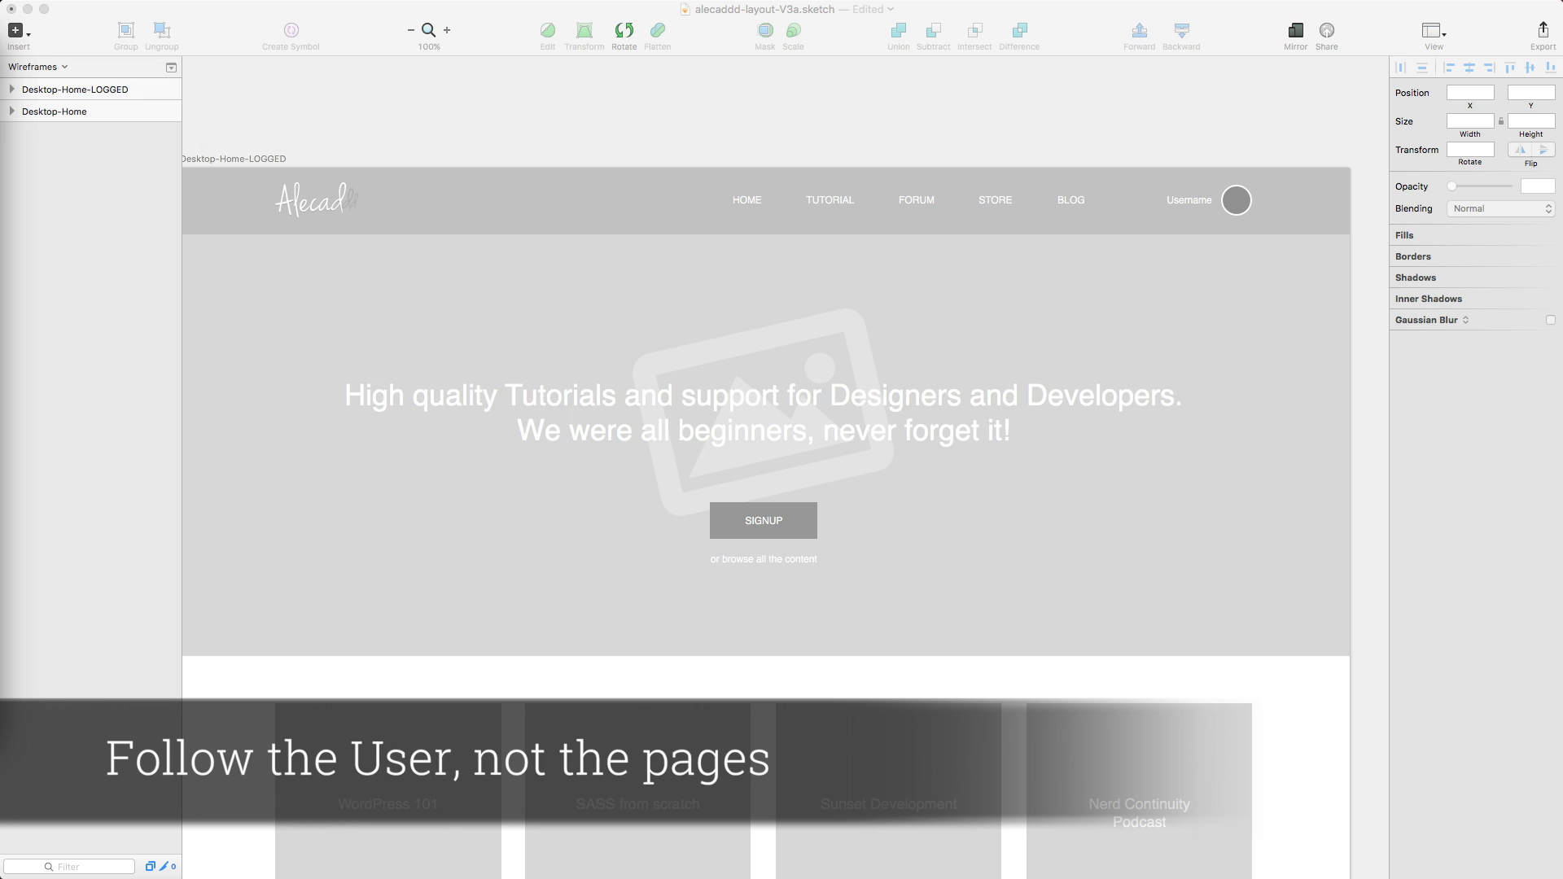
Step: Zoom in on the header profile circle and draw a small head oval inside it
left_click(1236, 201, "super")
key("super+equal")
key("super+equal")
key("super+equal")
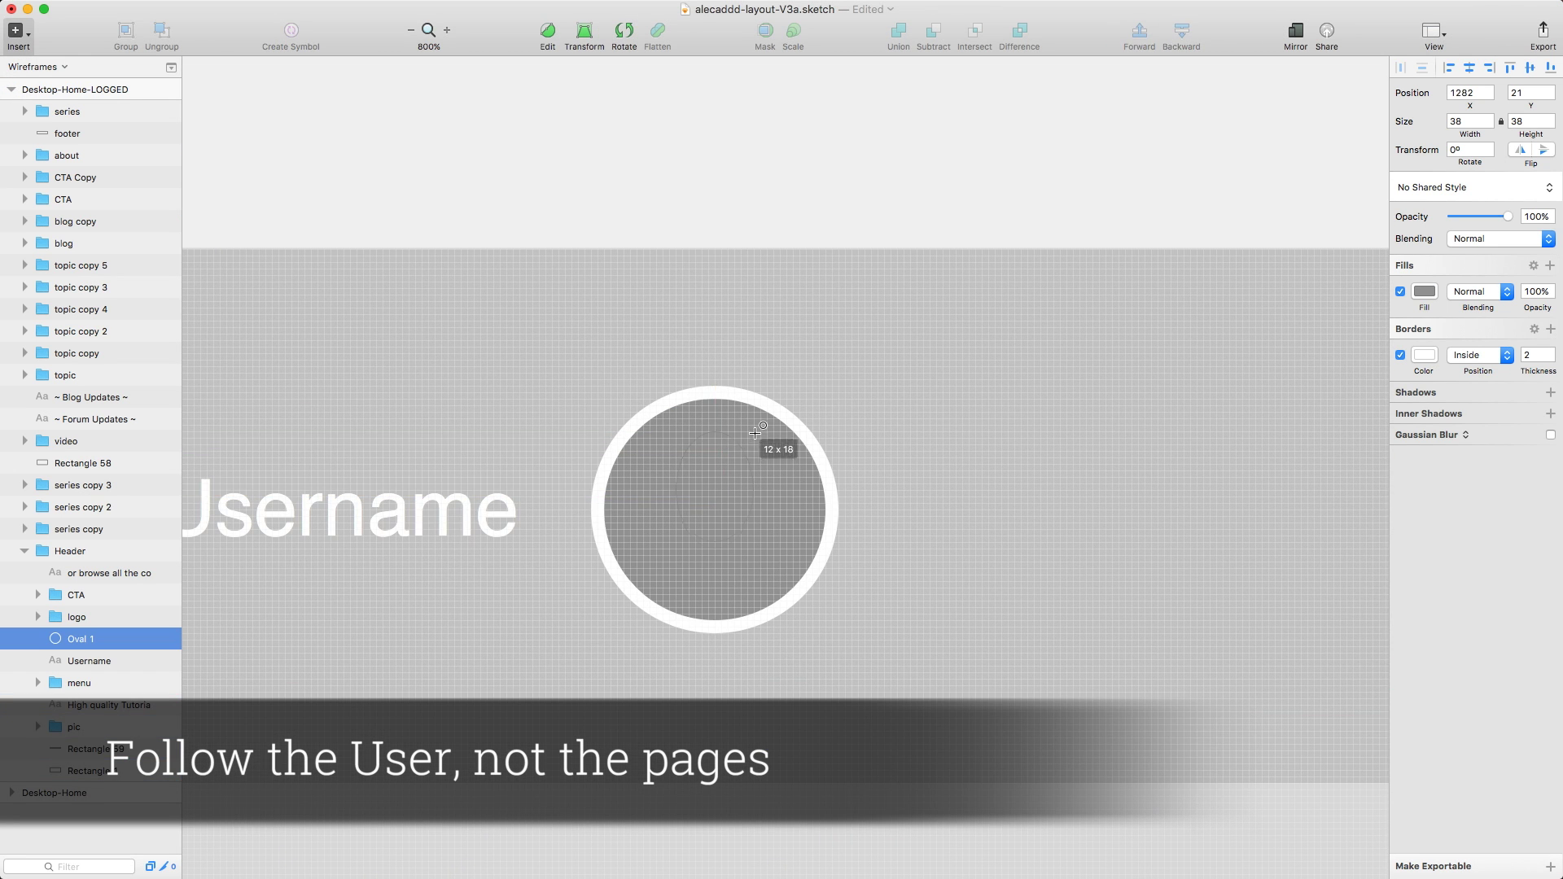
left_click_drag(755, 433, 761, 433)
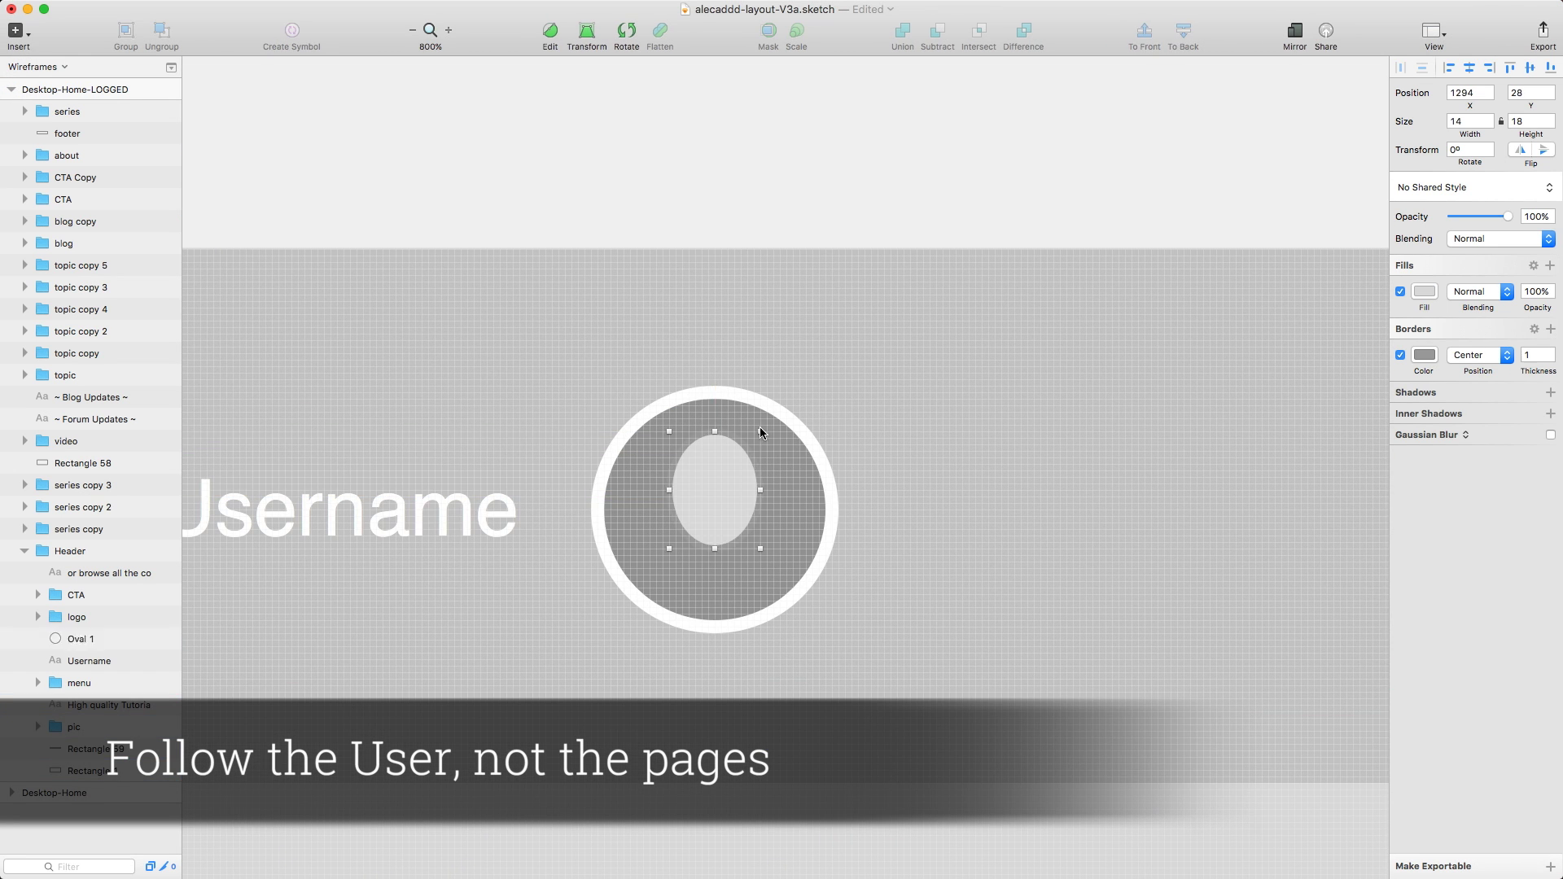
left_click(628, 585)
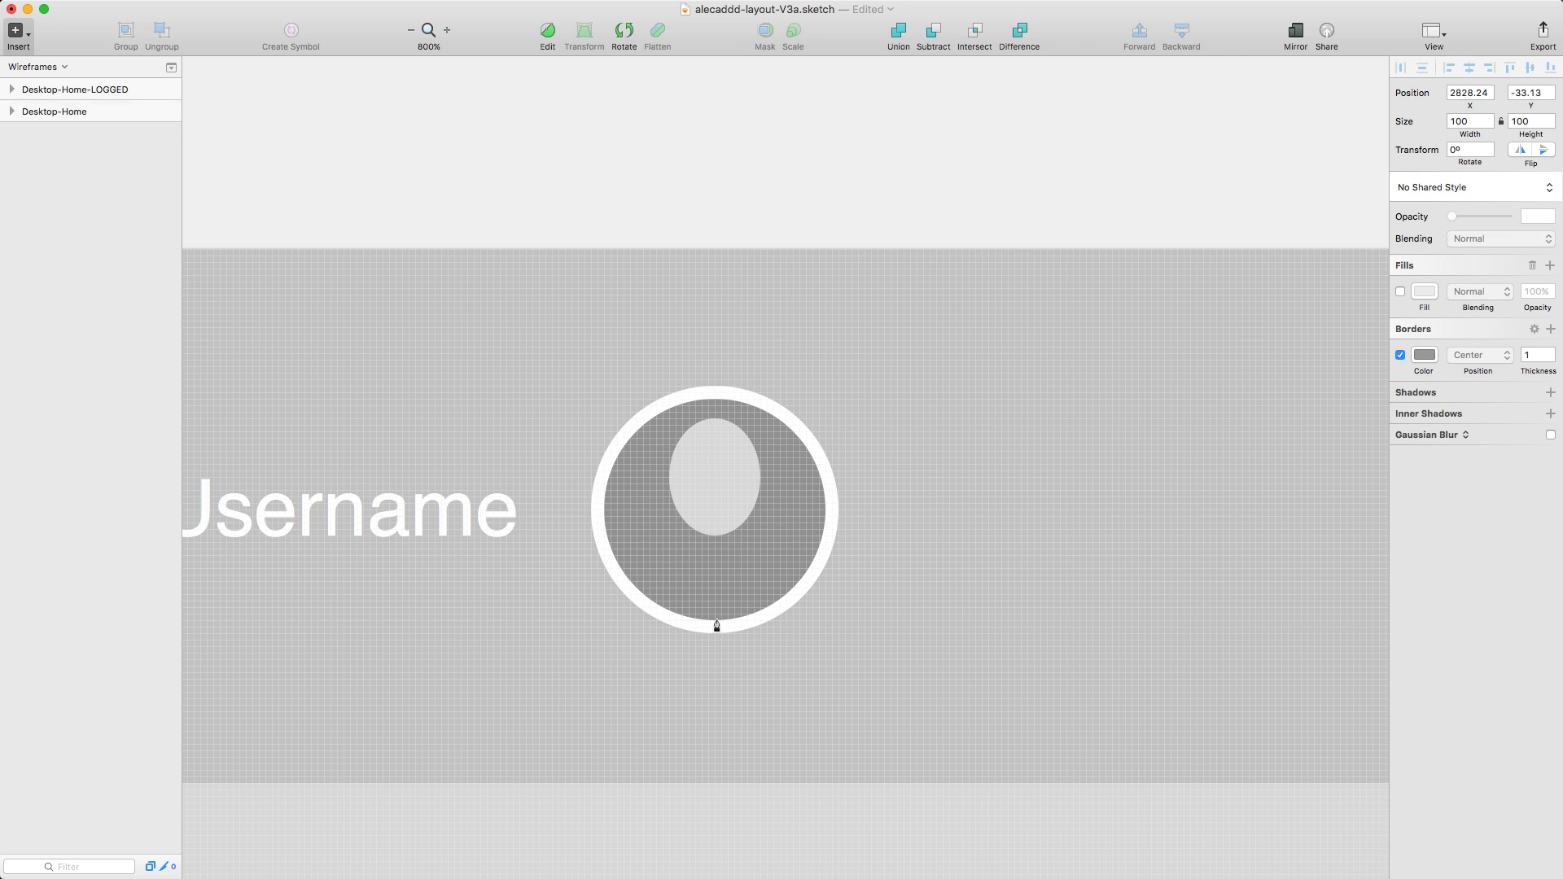
key("Escape")
Step: Draw a curved shoulder path below the head oval to complete the avatar
left_click(163, 698)
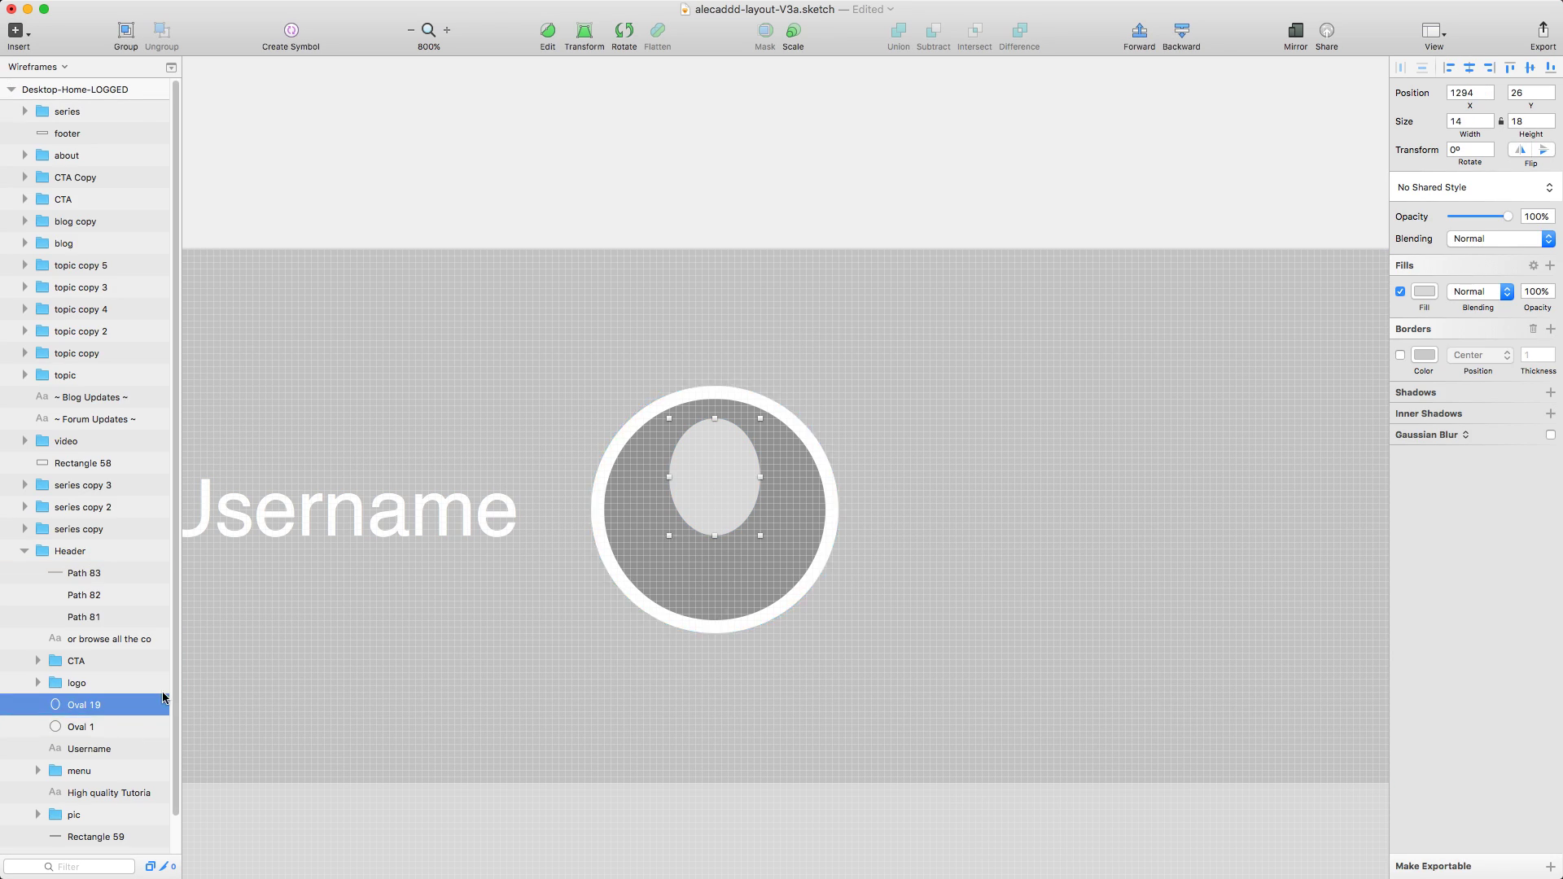
left_click(15, 33)
left_click(57, 56)
left_click(632, 581)
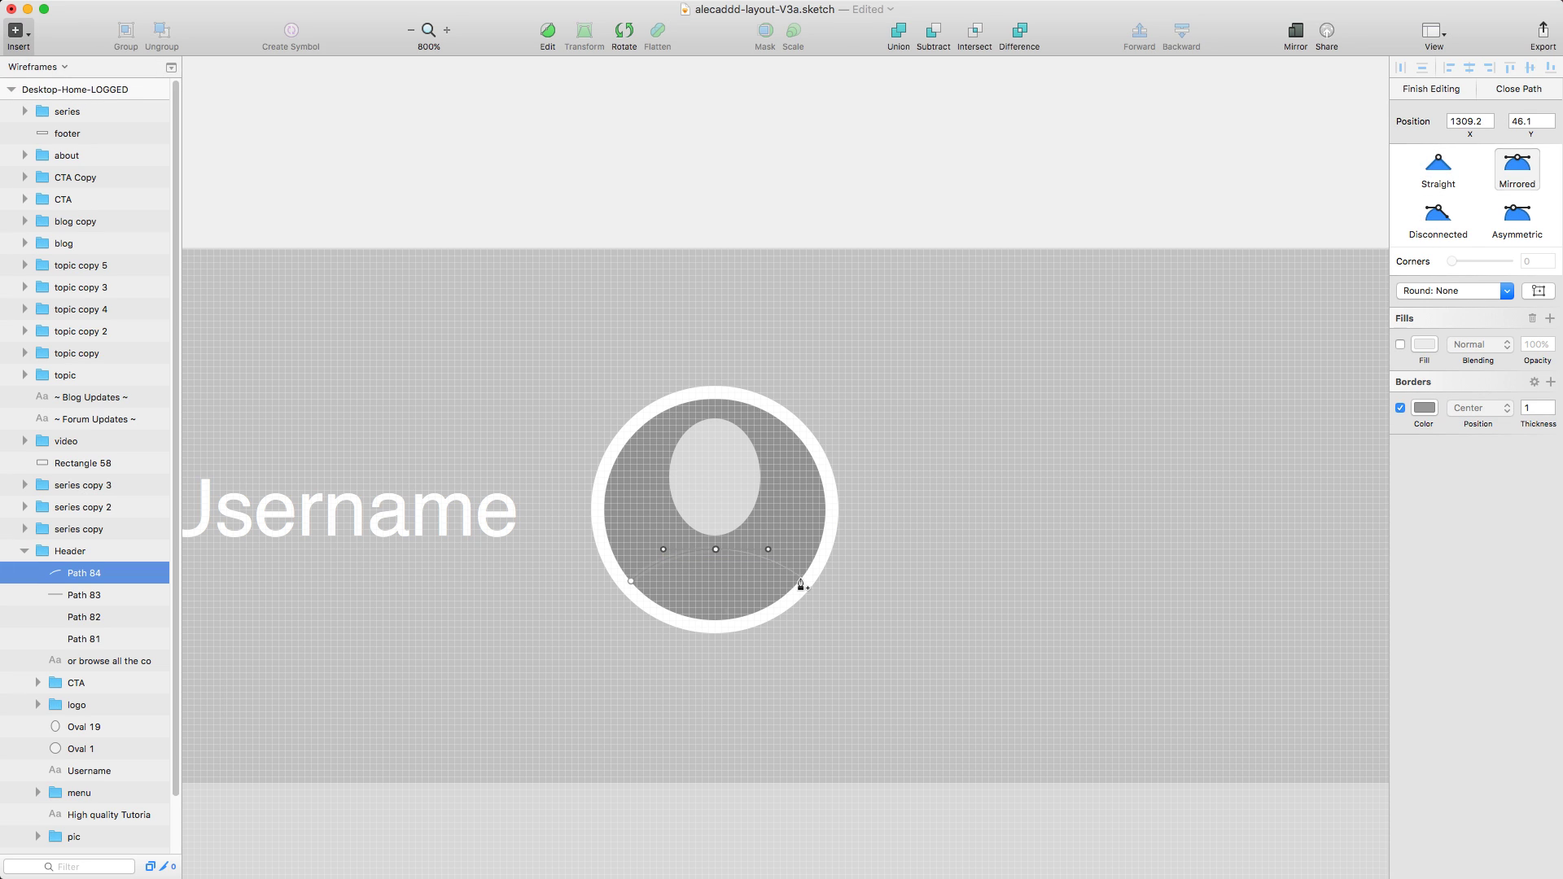
key("Escape")
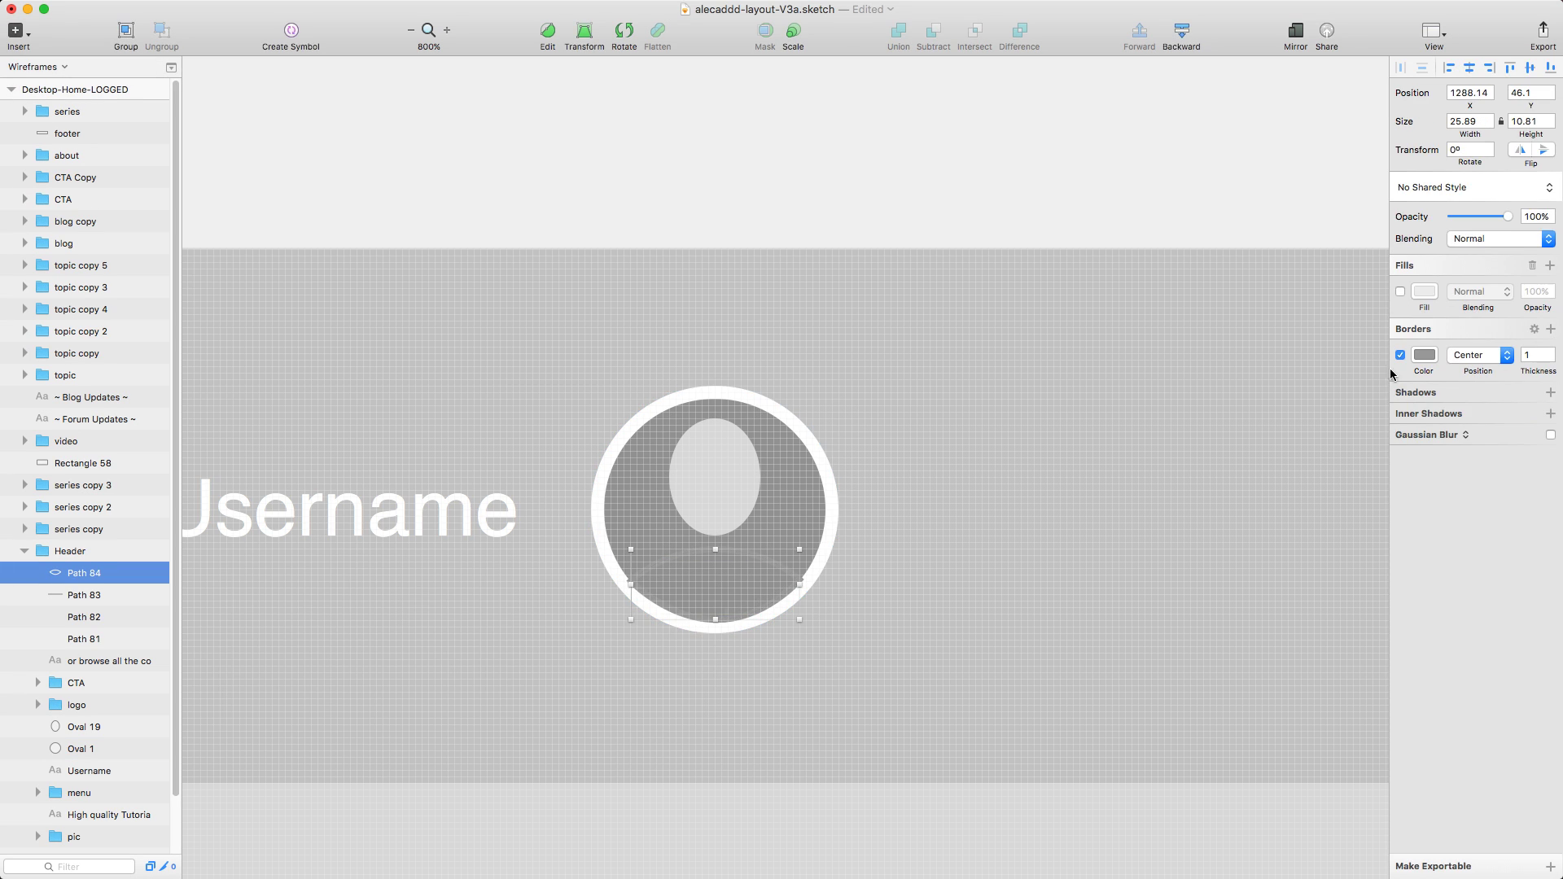
key("Return")
key("Escape")
Step: Delete the hero headline, hero image placeholder and signup call-to-action
left_click(952, 648)
key("super+0")
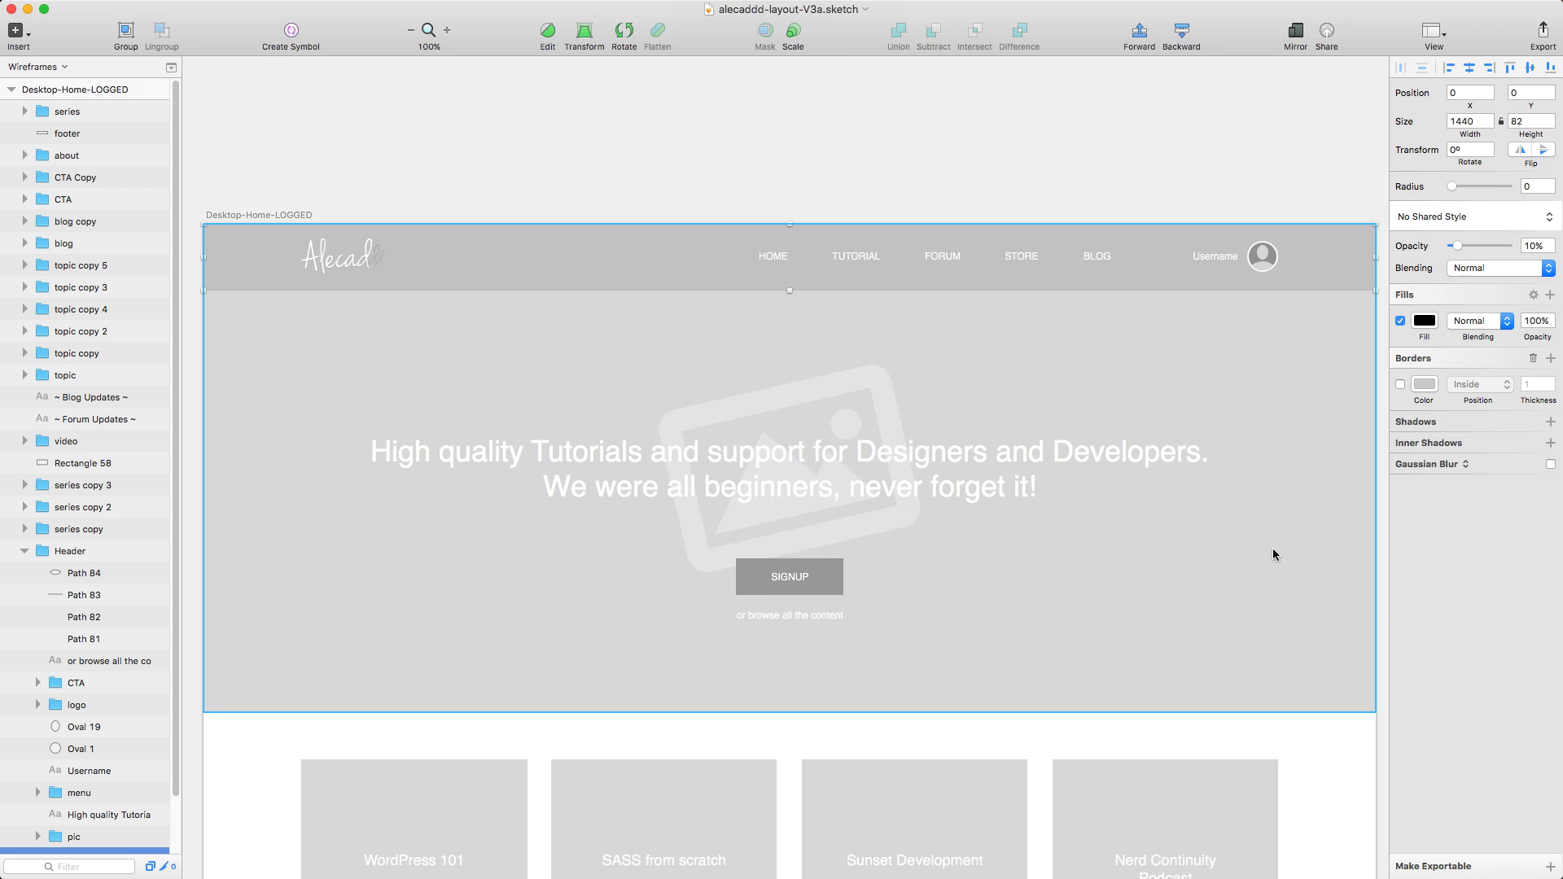
scroll(1114, 559, "down", 3)
scroll(895, 568, "up", 3)
left_click(800, 454)
key("BackSpace")
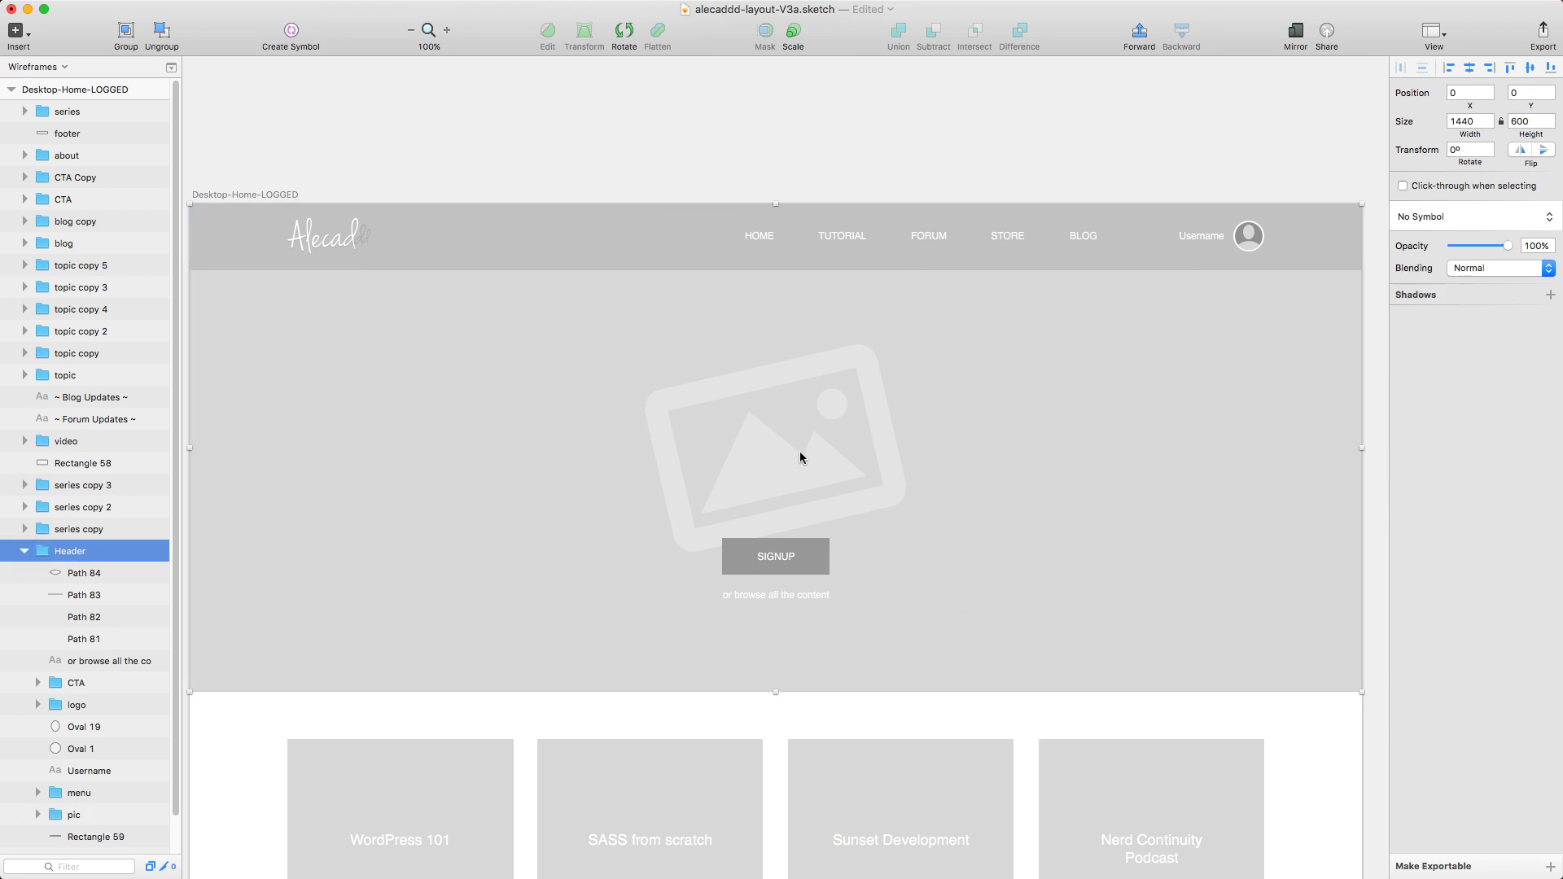
left_click(87, 802)
key("BackSpace")
left_click(108, 665)
key("BackSpace")
Step: Shorten the hero rectangle into a short empty band
left_click(806, 682)
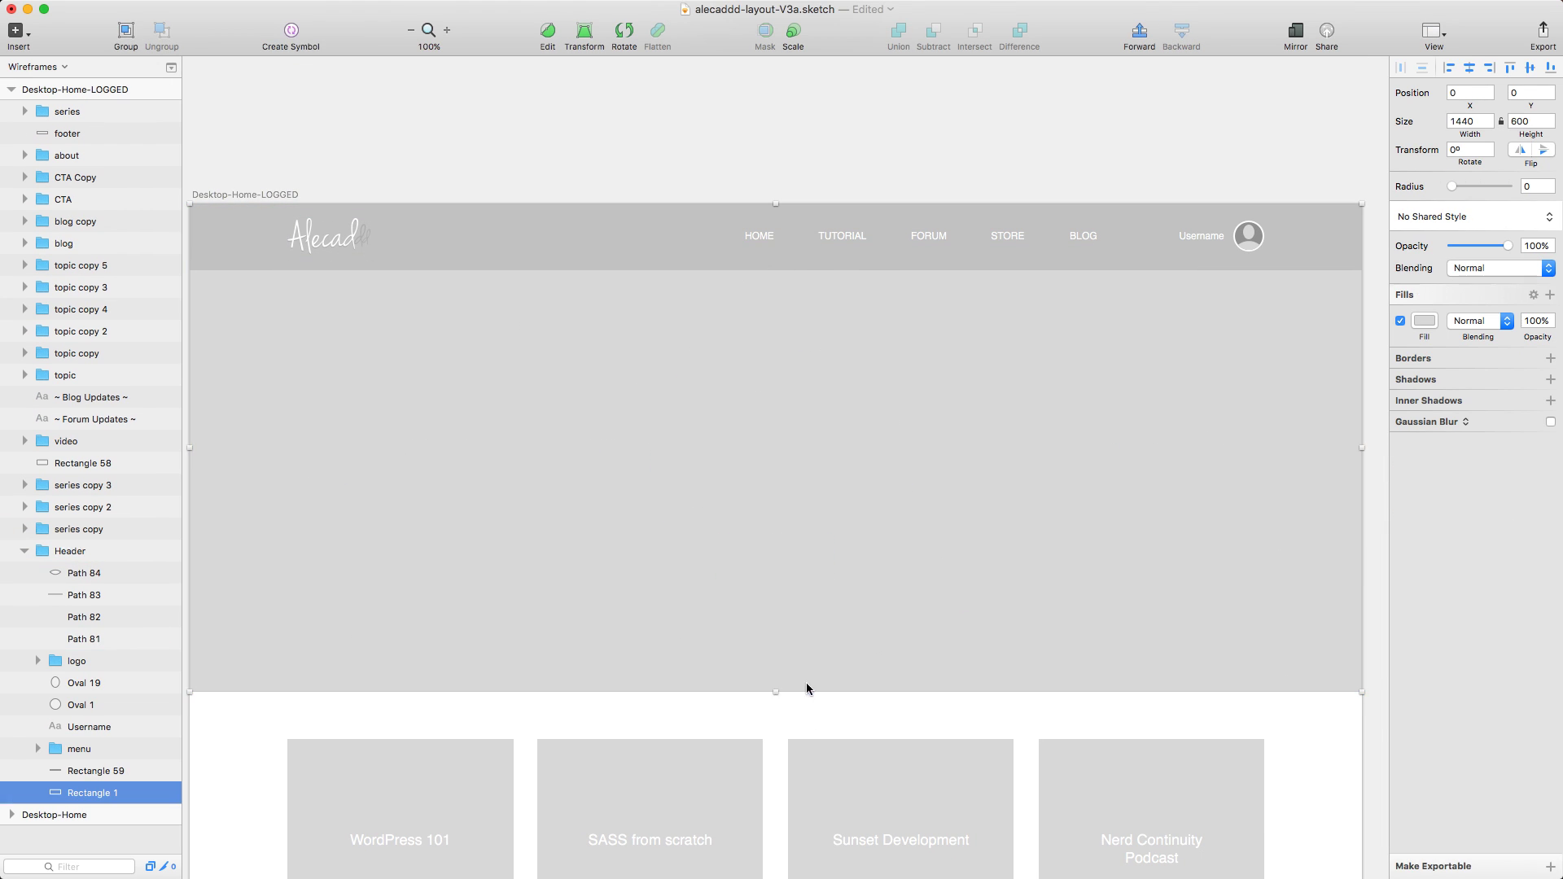
left_click_drag(777, 692, 774, 389)
scroll(775, 491, "down", 3)
Step: Copy the row of four series cards into a second row
key("super+minus")
left_click_drag(521, 497, 1034, 607)
left_click_drag(854, 604, 853, 479)
Step: Place a copy of the Last Video heading above the new card row for editing
left_click(780, 662)
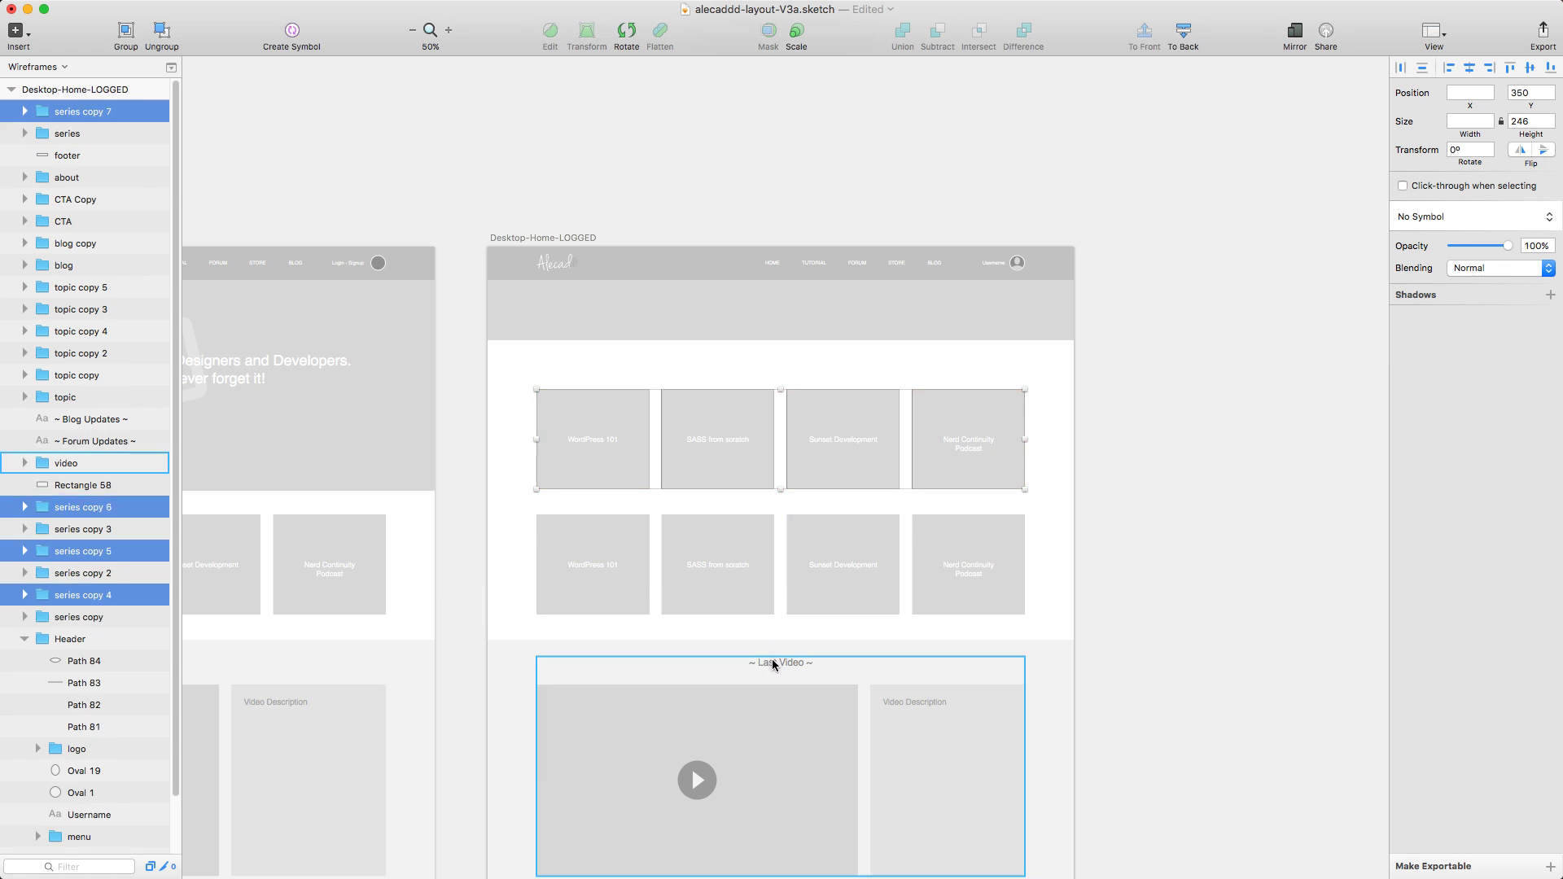
double_click(780, 662)
left_click_drag(780, 662, 783, 364)
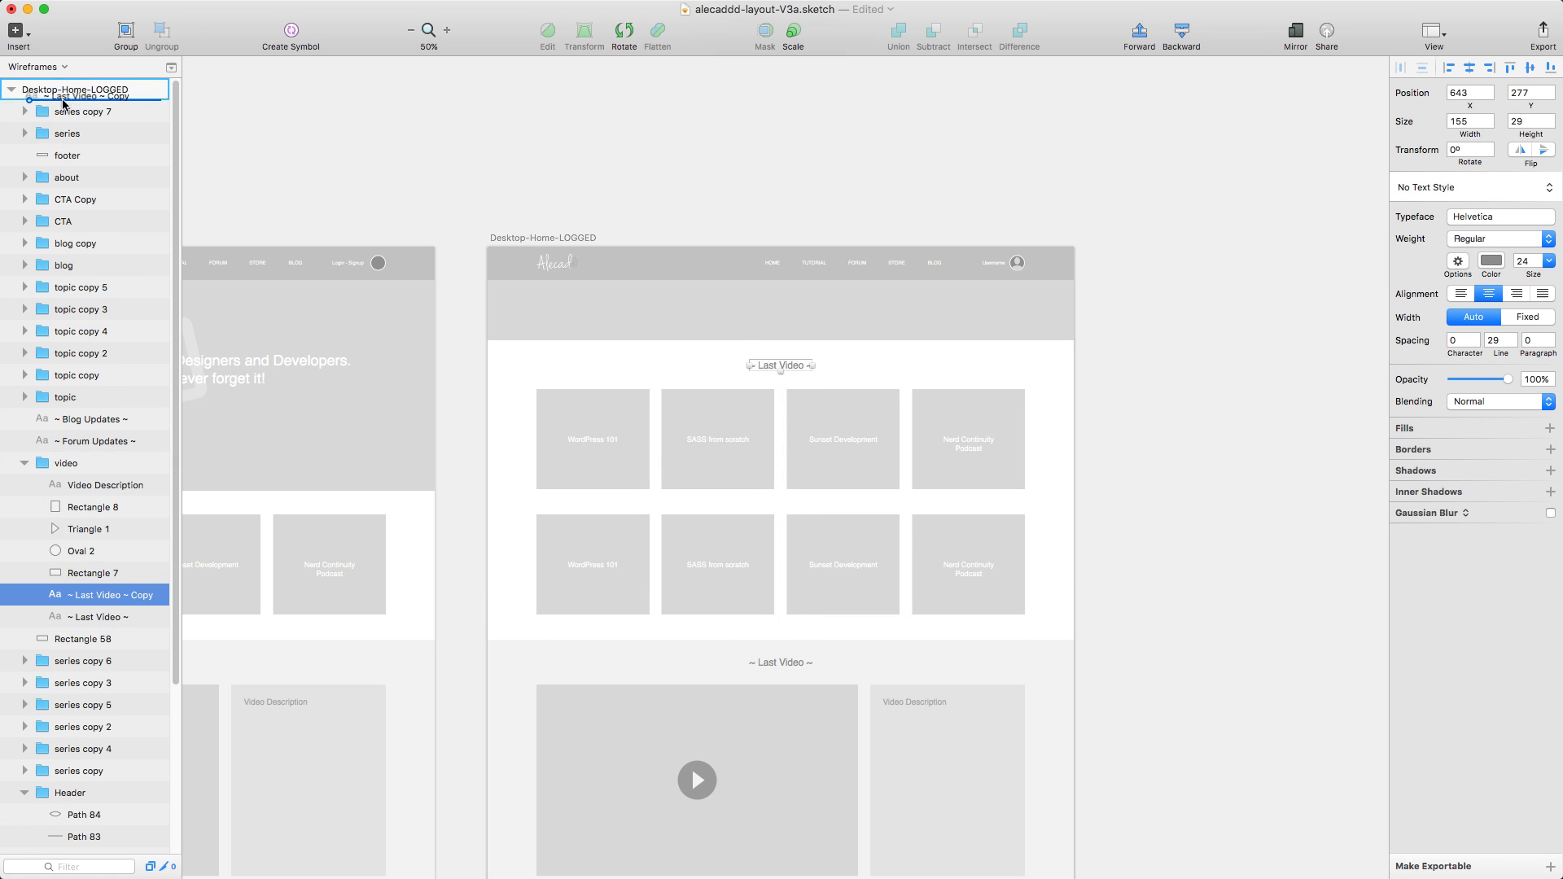
left_click_drag(64, 104, 64, 99)
key("super+plus")
double_click(824, 432)
Step: Retitle the copied heading 'Updated Series' and lighten the hero band's fill
type("Updated Series")
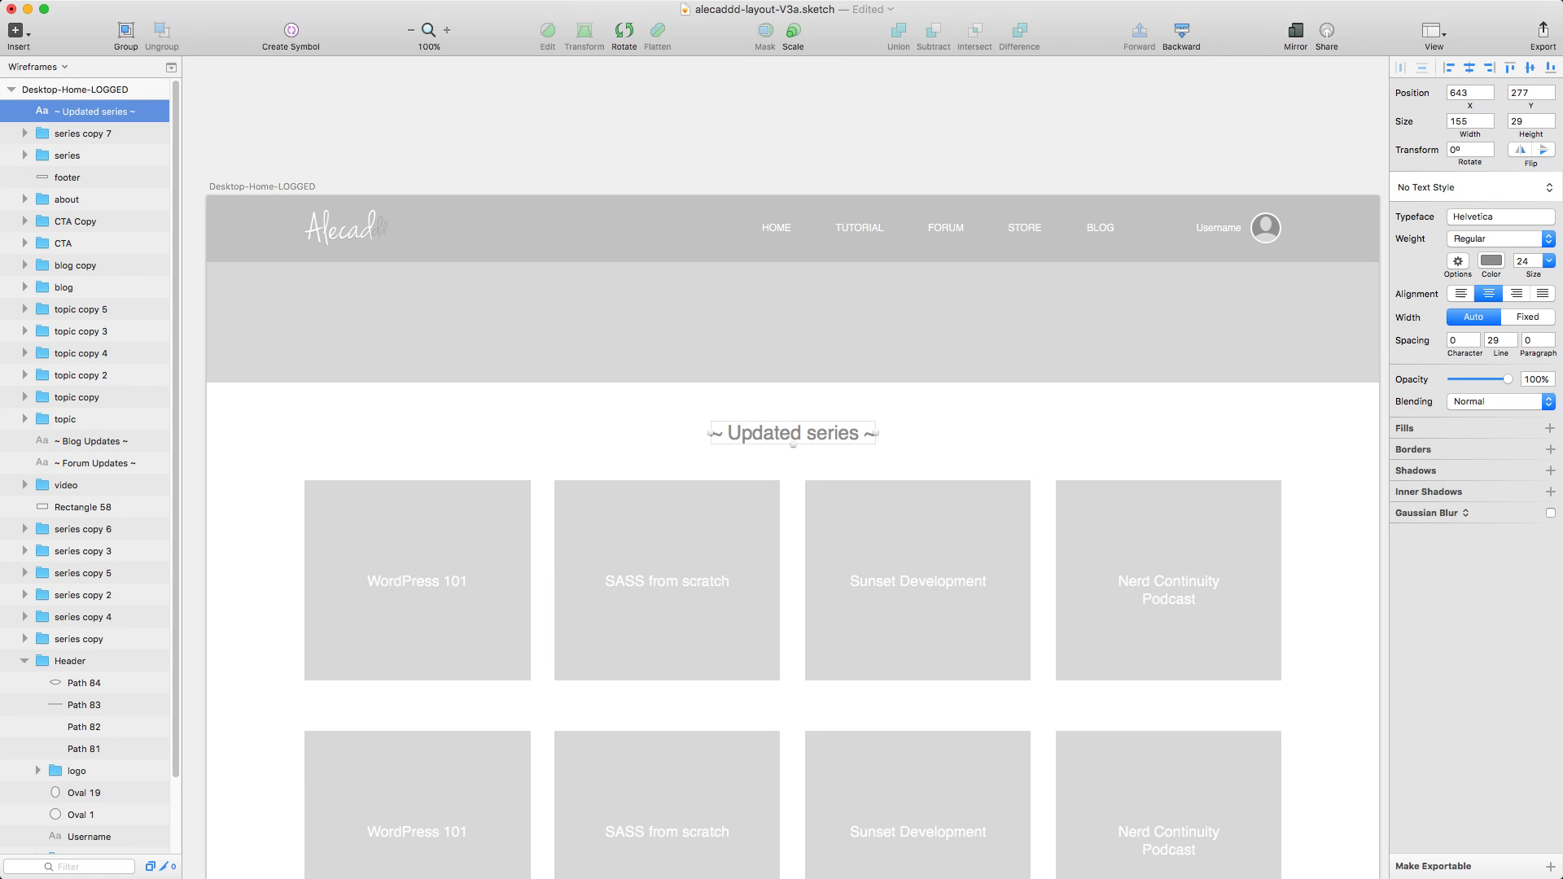
scroll(995, 398, "up", 2)
left_click(995, 398)
left_click(1424, 321)
left_click_drag(1391, 384, 1375, 379)
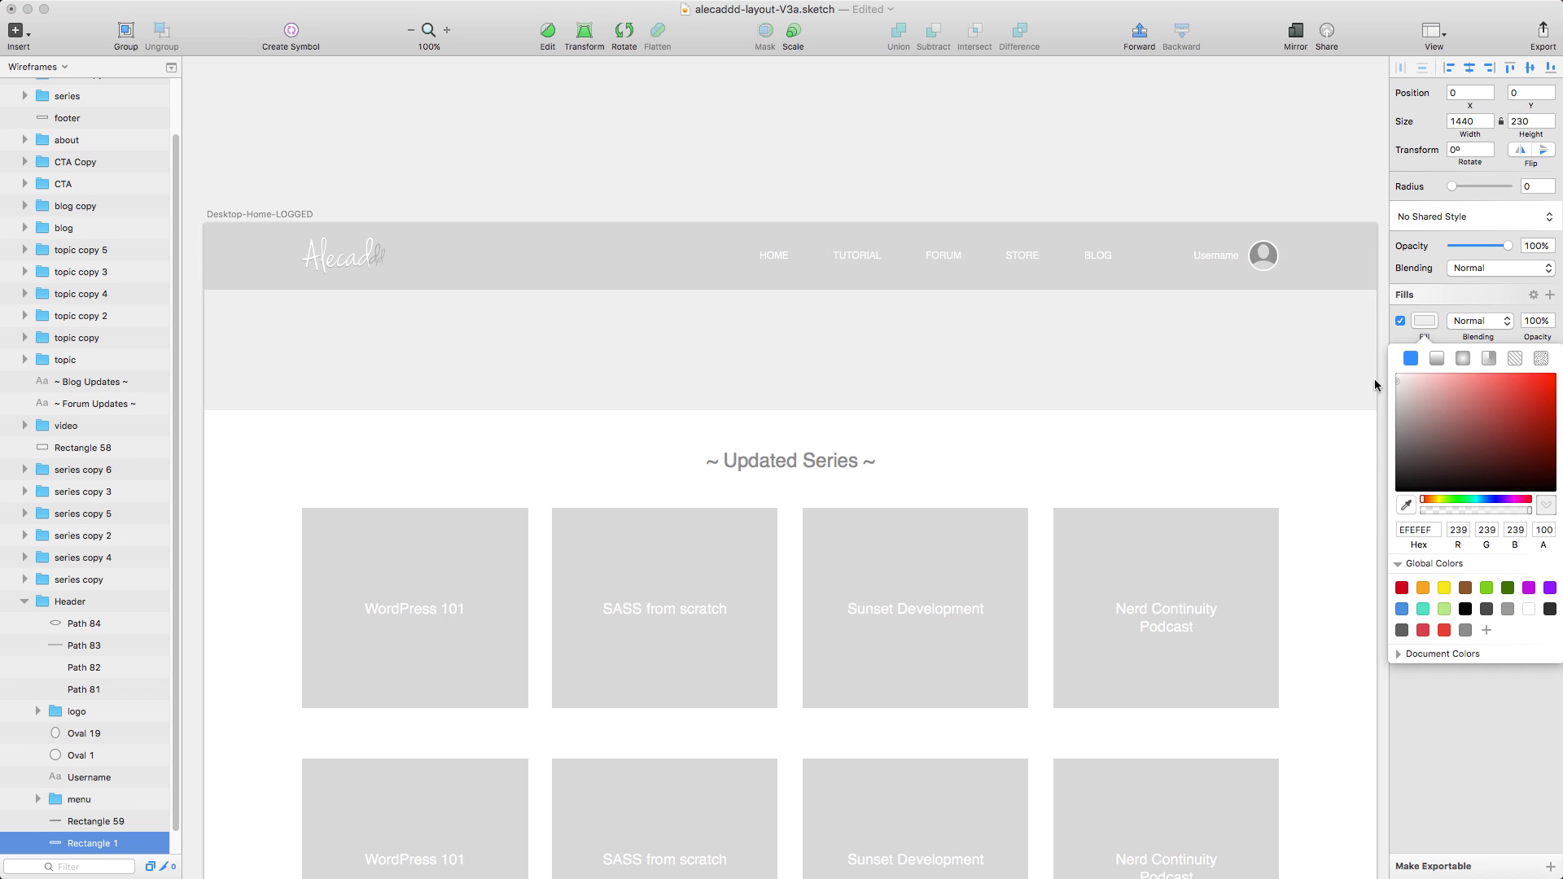
key("Escape")
Step: Copy a blog card's text-line placeholders into the hero's top-left corner
left_click_drag(528, 421, 571, 442)
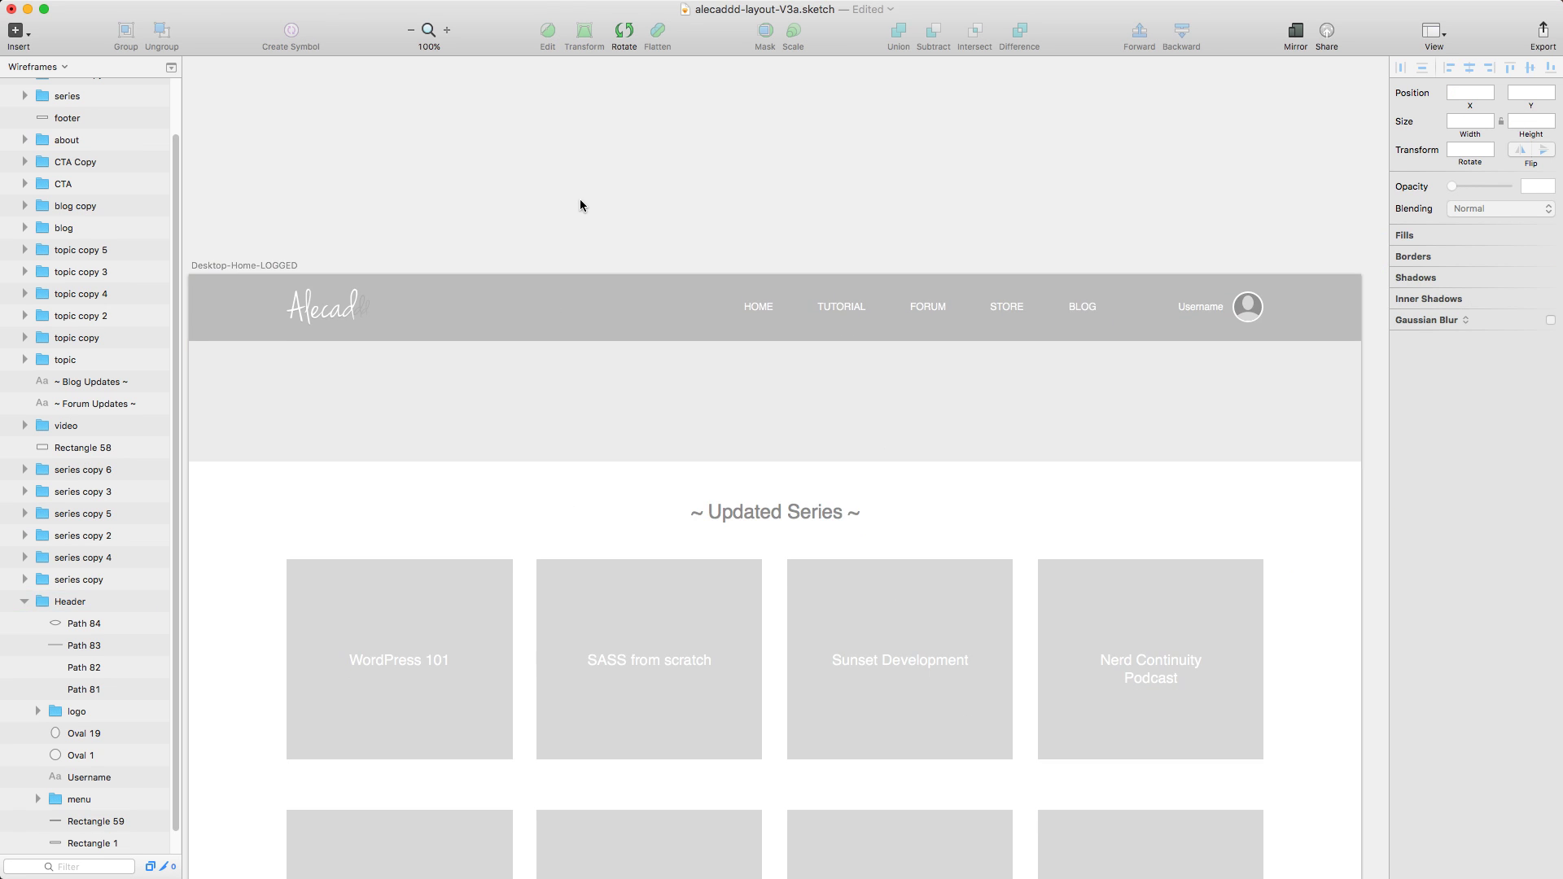
scroll(648, 460, "down", 15)
scroll(594, 688, "up", 2)
left_click(1018, 515)
scroll(824, 661, "up", 15)
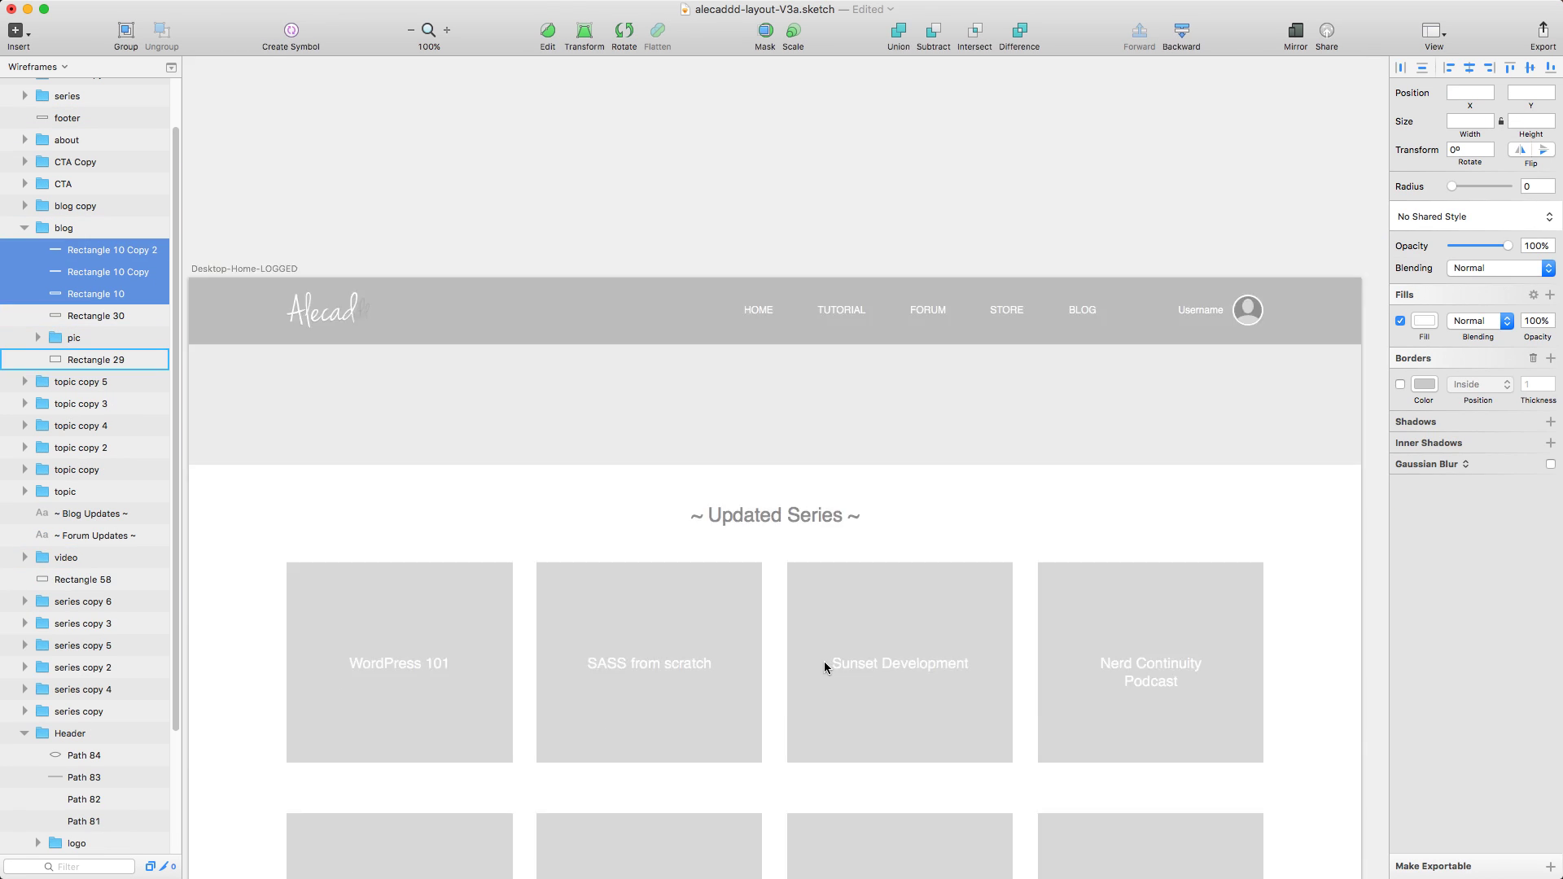
left_click_drag(776, 616, 315, 502)
key("Escape")
key("super+v")
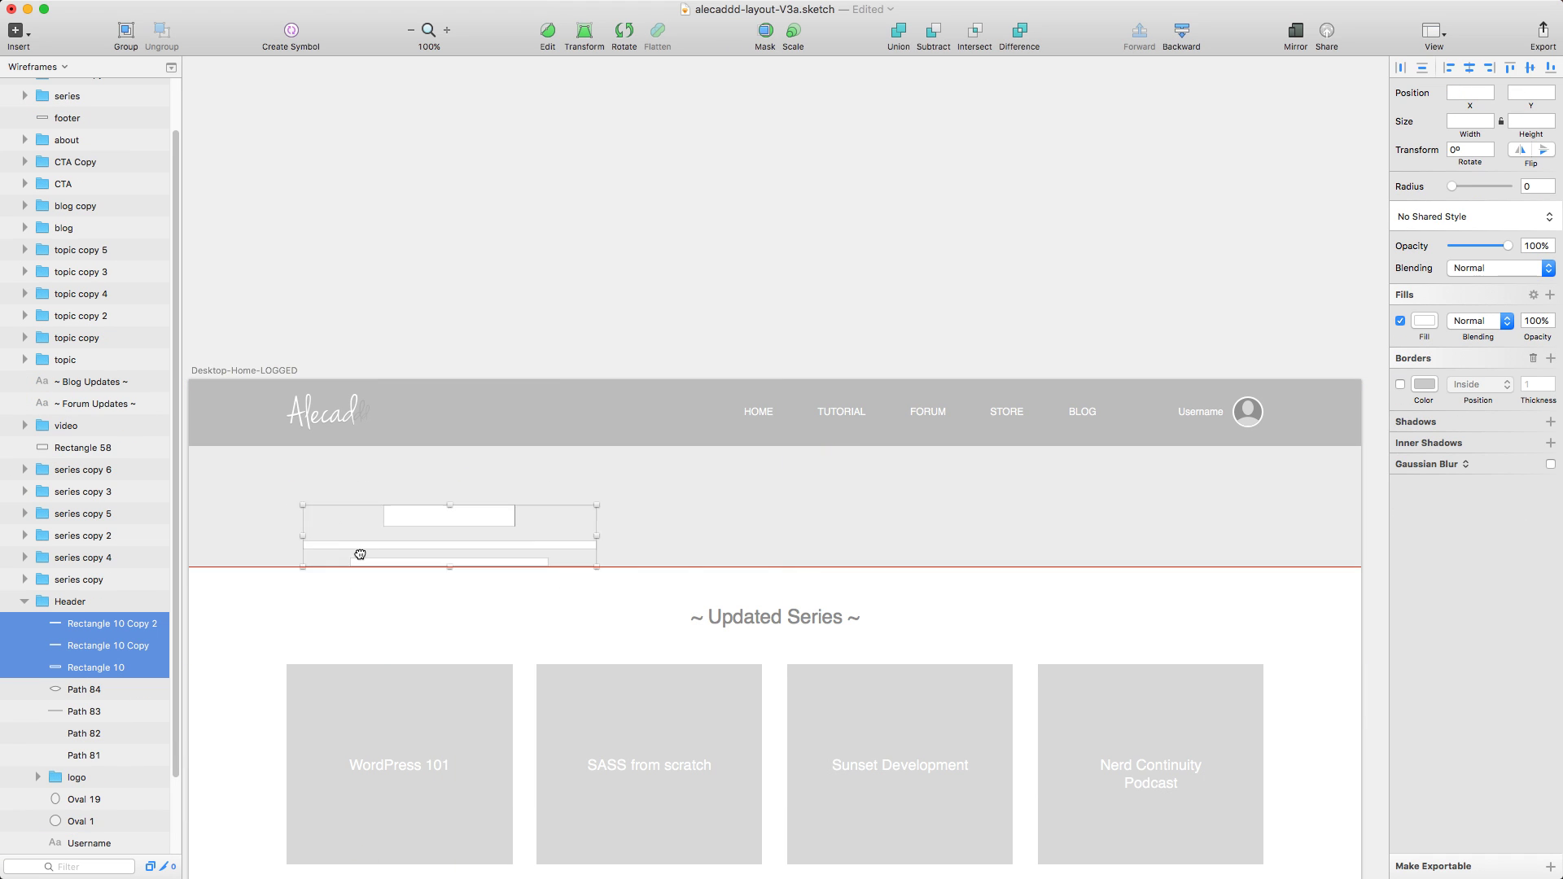
mouse_move(391, 538)
left_mouse_down()
mouse_move(328, 506)
mouse_move(378, 544)
left_mouse_up()
Step: Add a third text line and set the line widths, one to 150
left_click(331, 526)
key("super+d")
left_click(1465, 122)
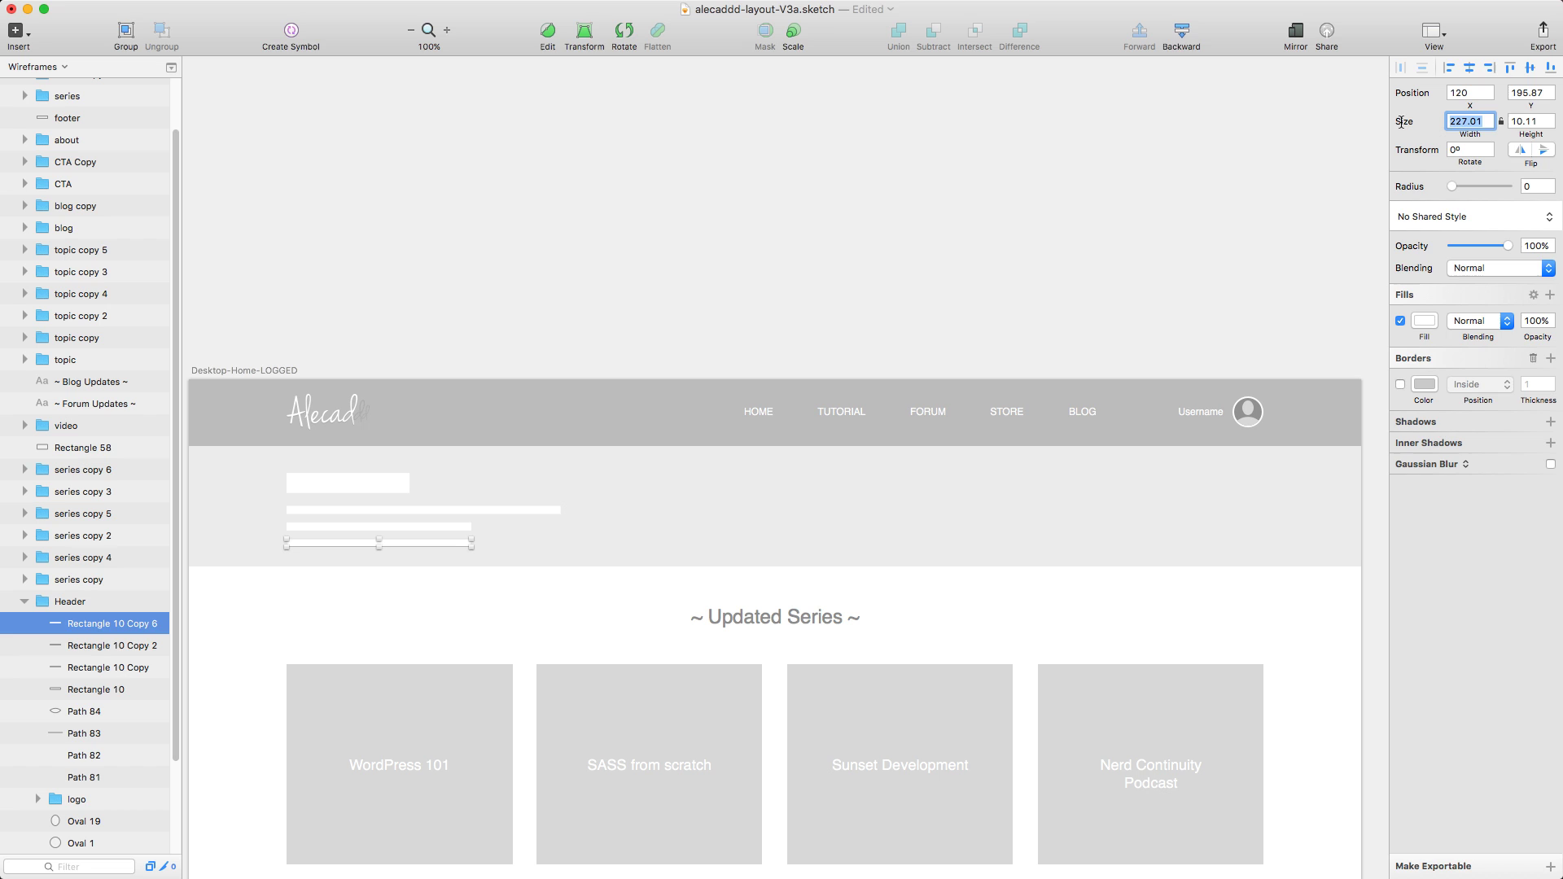
type("150")
left_click(525, 511)
left_click(1475, 120)
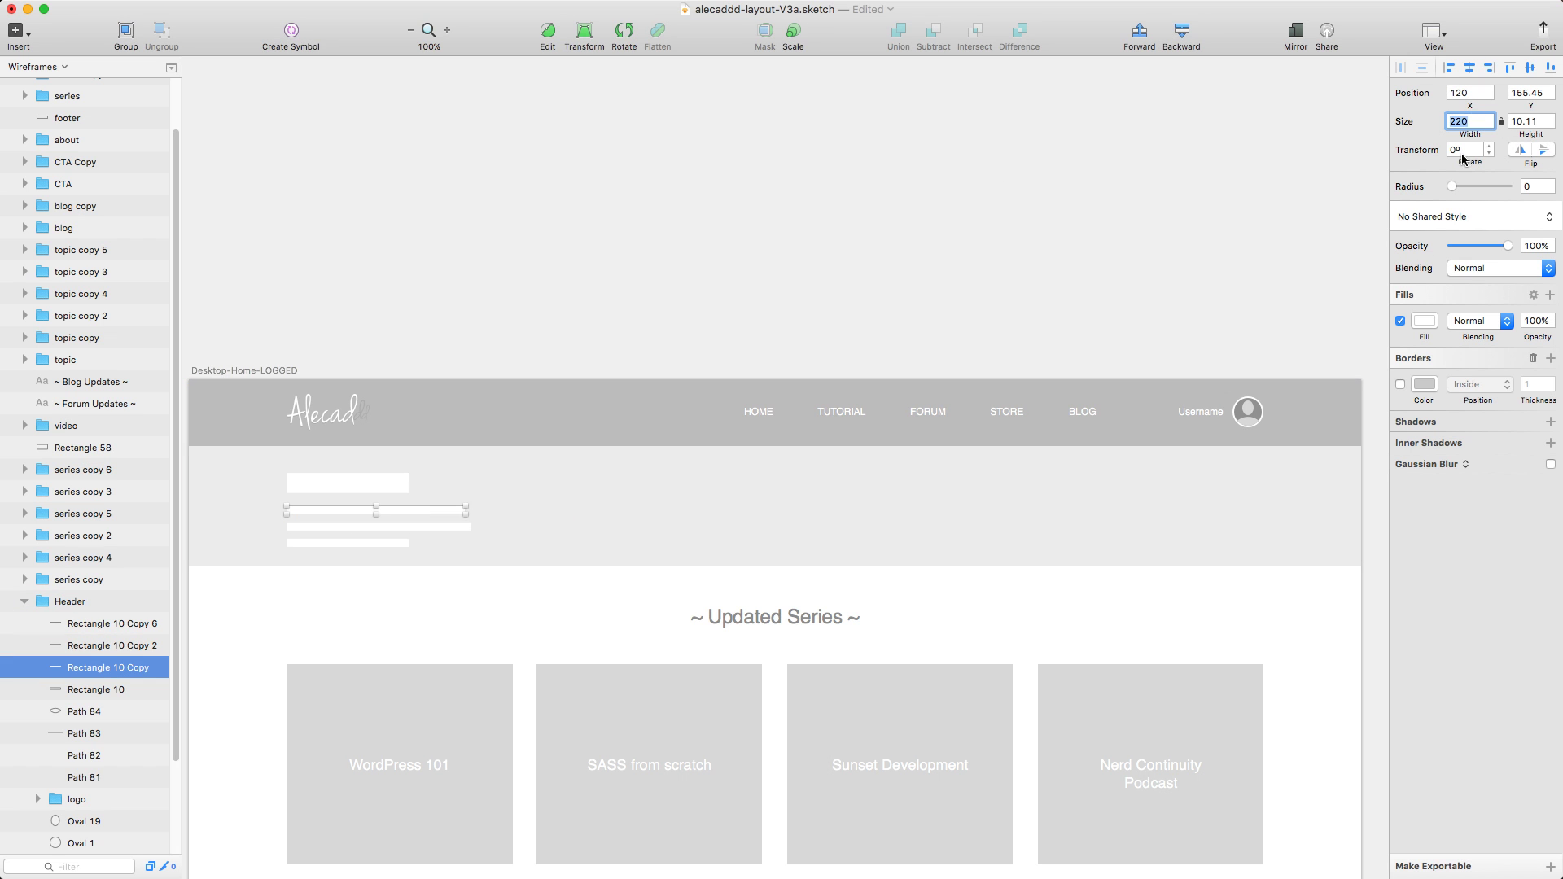
left_click(704, 251)
scroll(703, 251, "down", 2)
Step: Draw a light-coloured vertical divider right of the first text block
key("r")
key("ctrl+l")
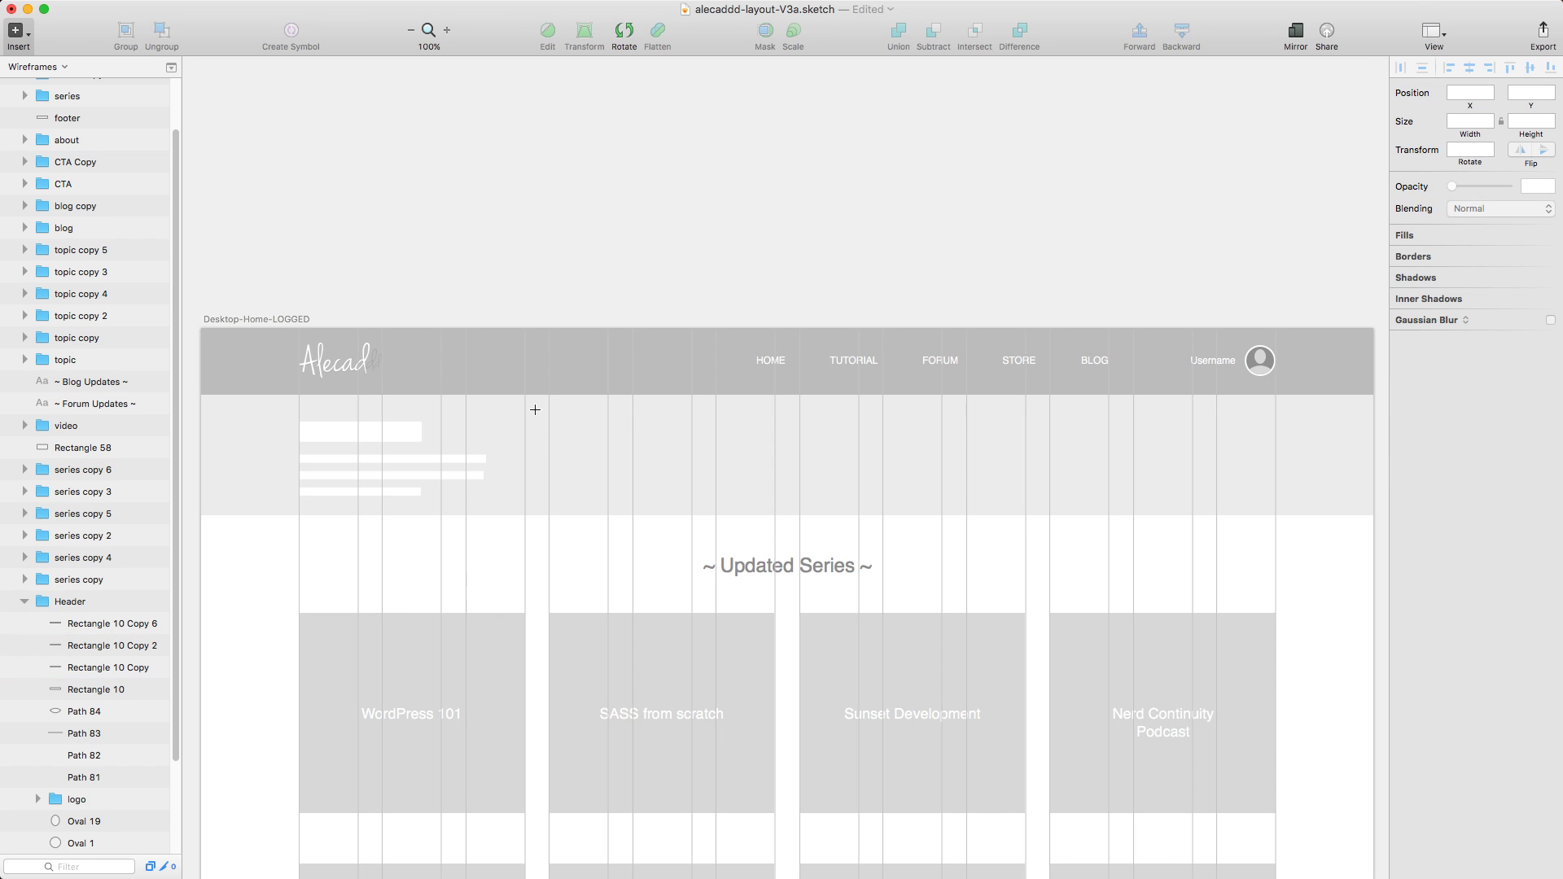
left_click_drag(536, 419, 537, 470)
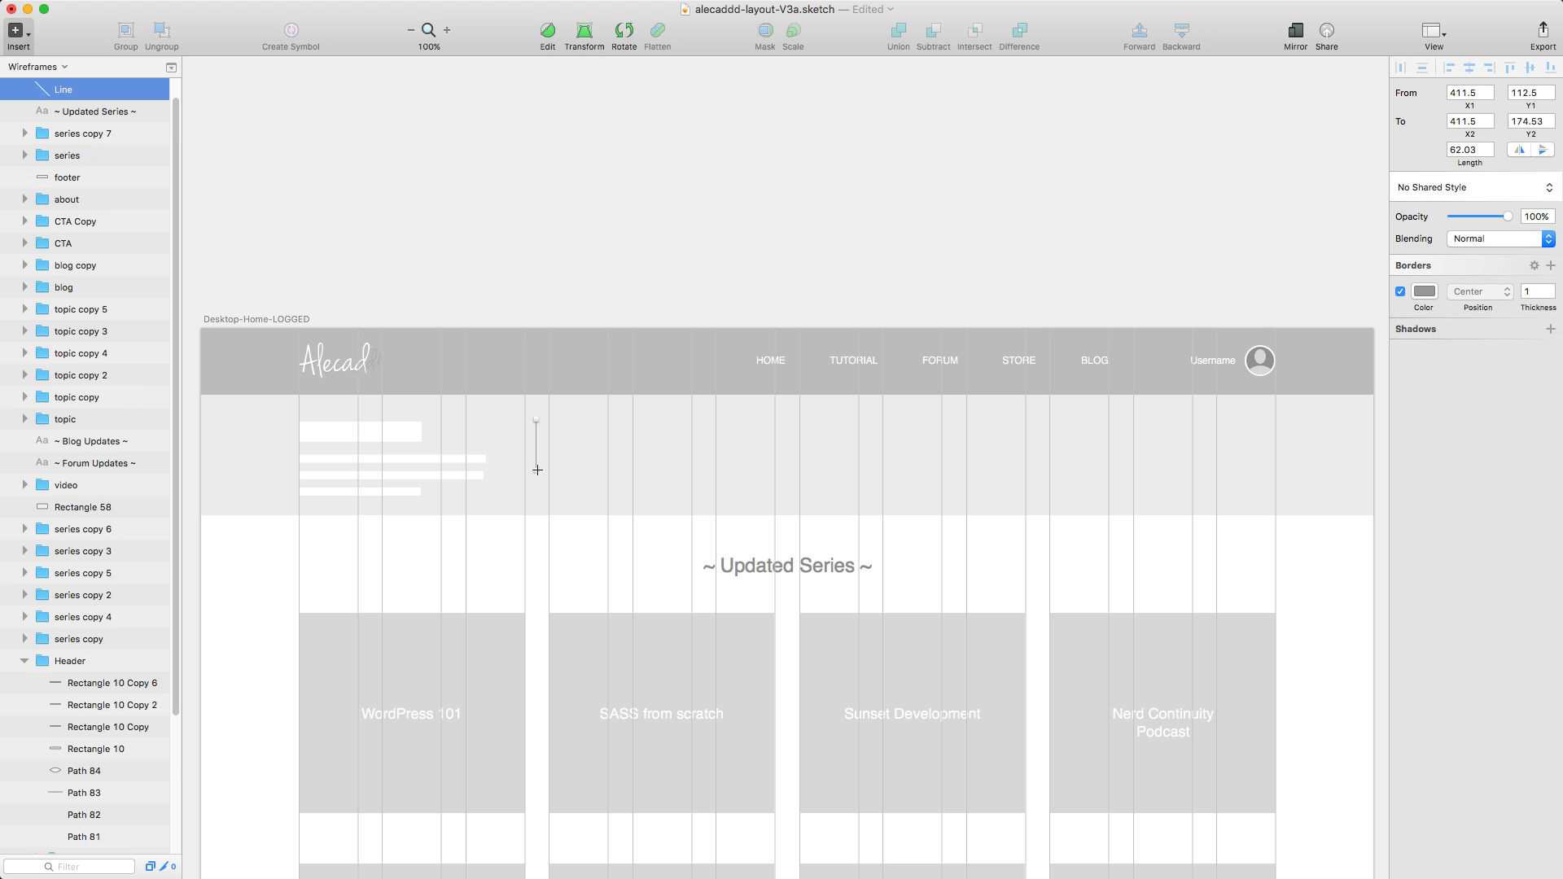
key("ctrl+c")
key("Escape")
left_click(387, 457)
Step: Group the title and text lines and repeat block and divider into the next two columns
left_click(381, 491, "shift")
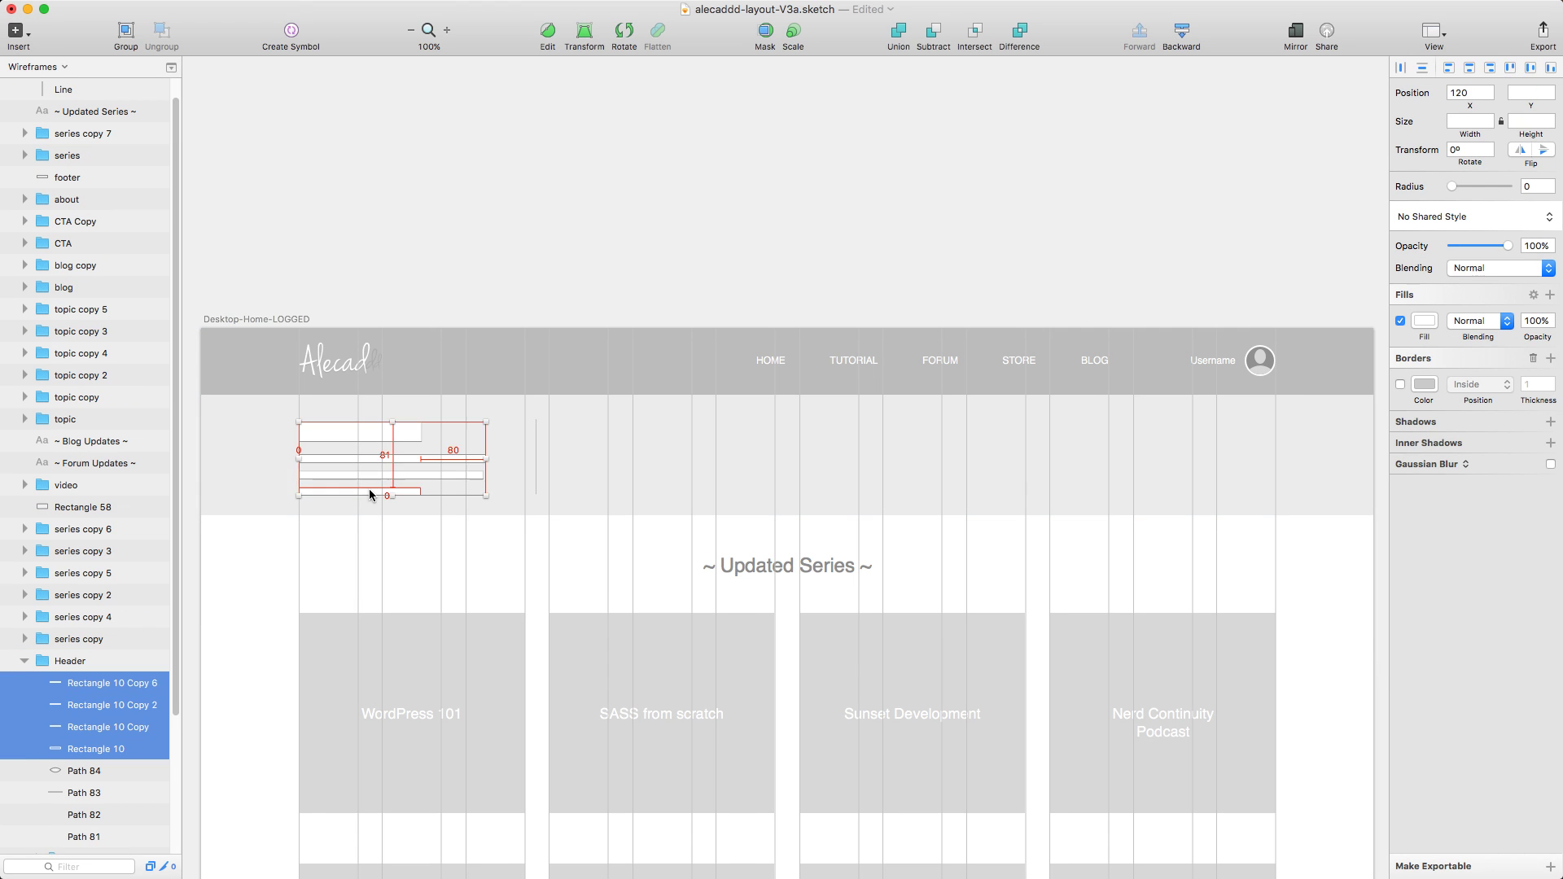
key("super+g")
left_click_drag(342, 432, 824, 434)
left_click(536, 455)
left_click(552, 436, "shift")
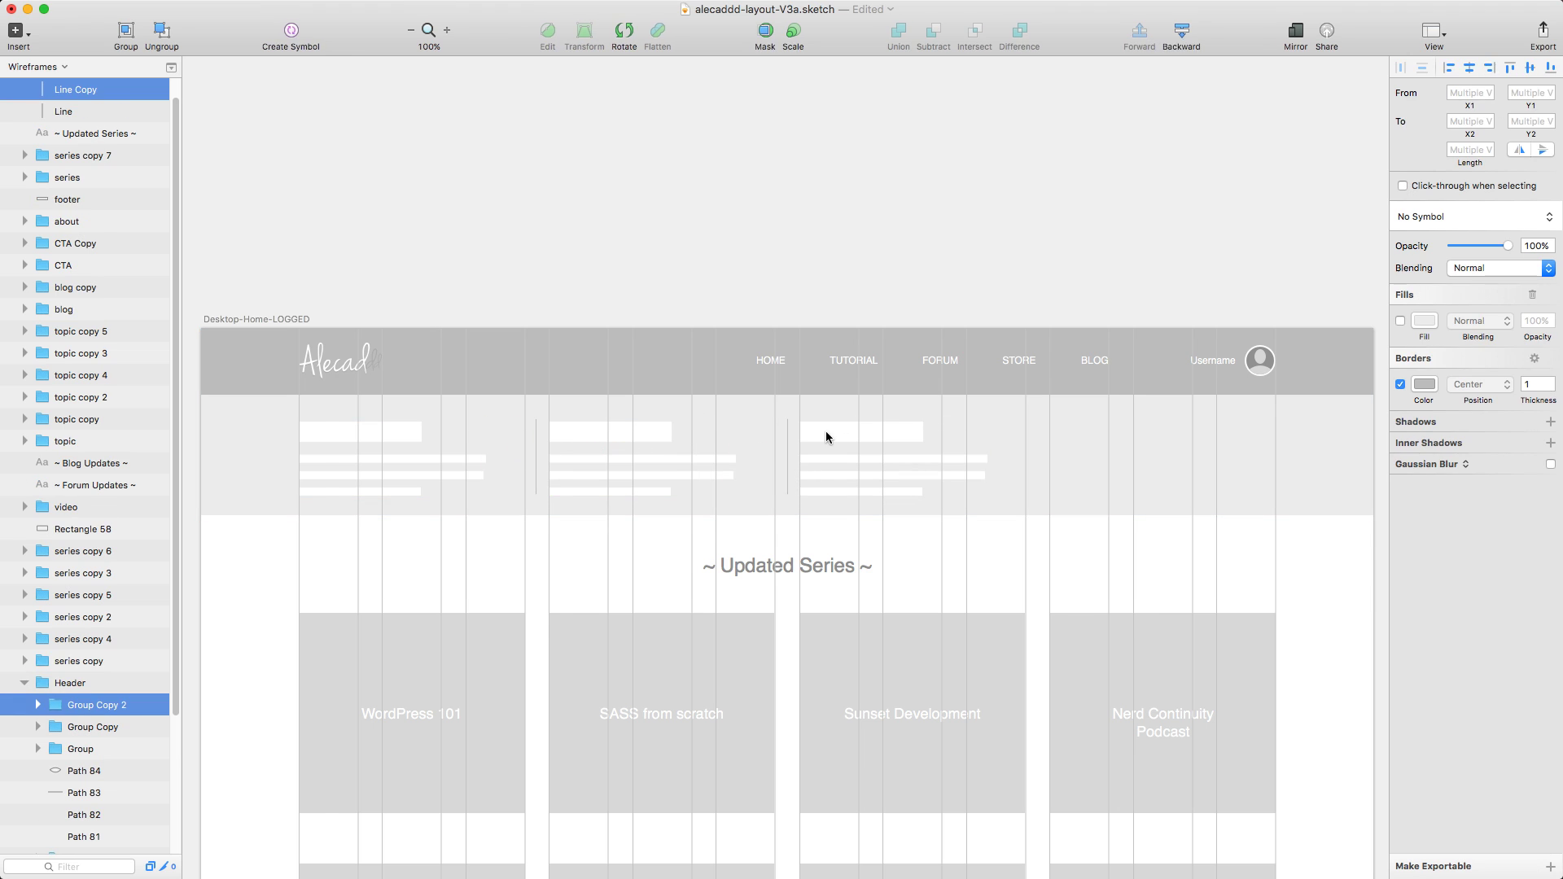
scroll(639, 459, "right", 4)
key("super+d")
Step: Add three 72-wide square placeholders in the fourth column and group them
left_click_drag(705, 432, 964, 448)
left_click(942, 457)
left_click_drag(114, 645, 72, 543)
left_click_drag(935, 449, 1009, 494)
key("super+d")
left_click(932, 454, "shift")
key("super+g")
key("super+z")
left_click(1279, 351)
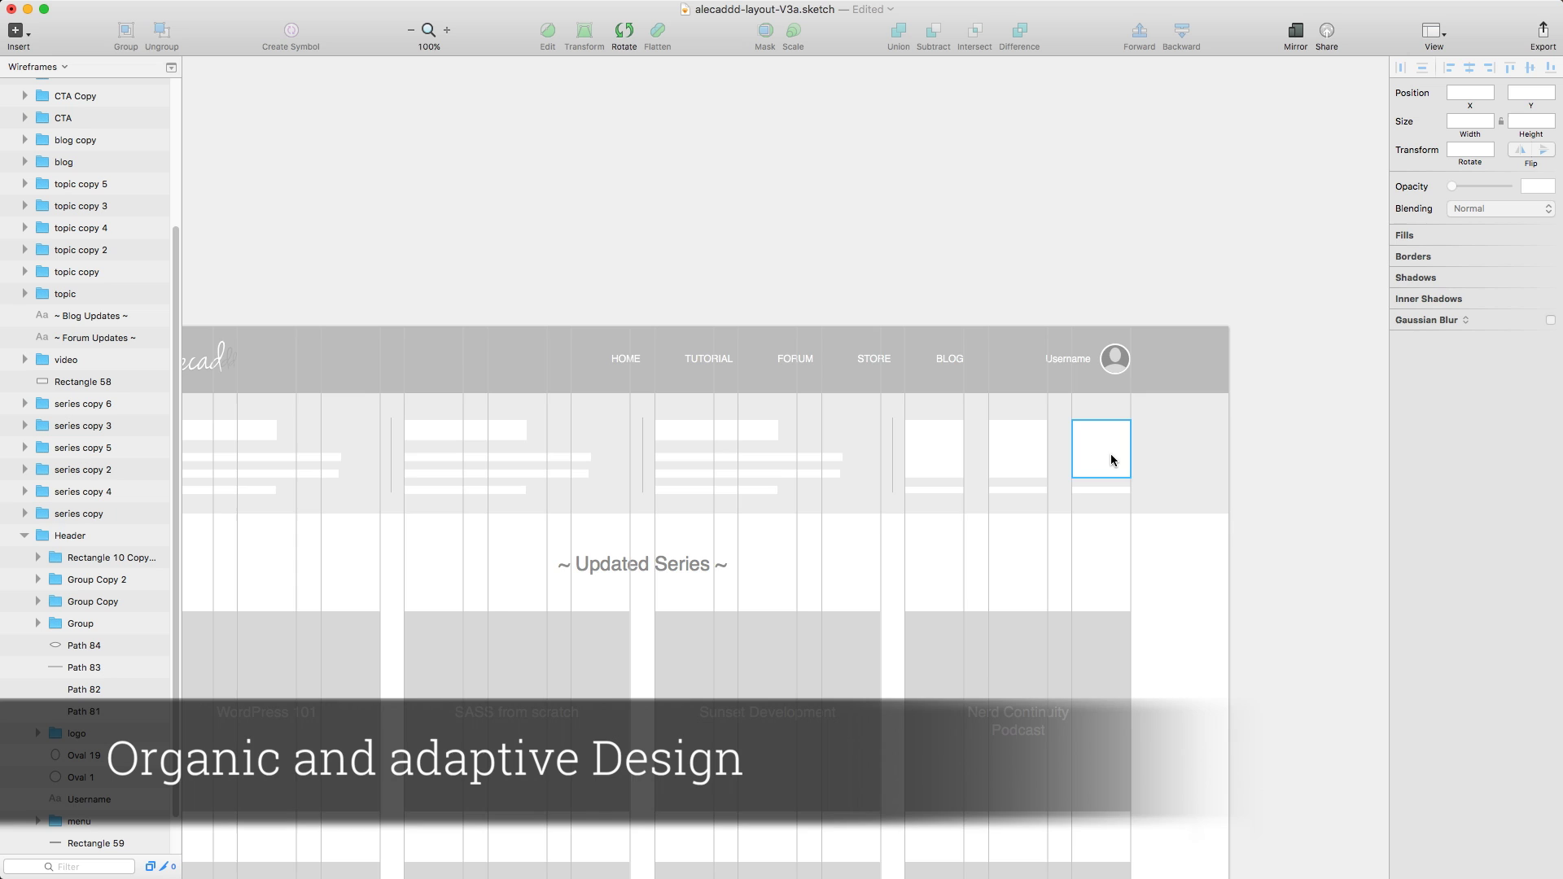
key("super+minus")
Step: Rename the video section heading to 'Latest Video'
scroll(1215, 534, "down", 5)
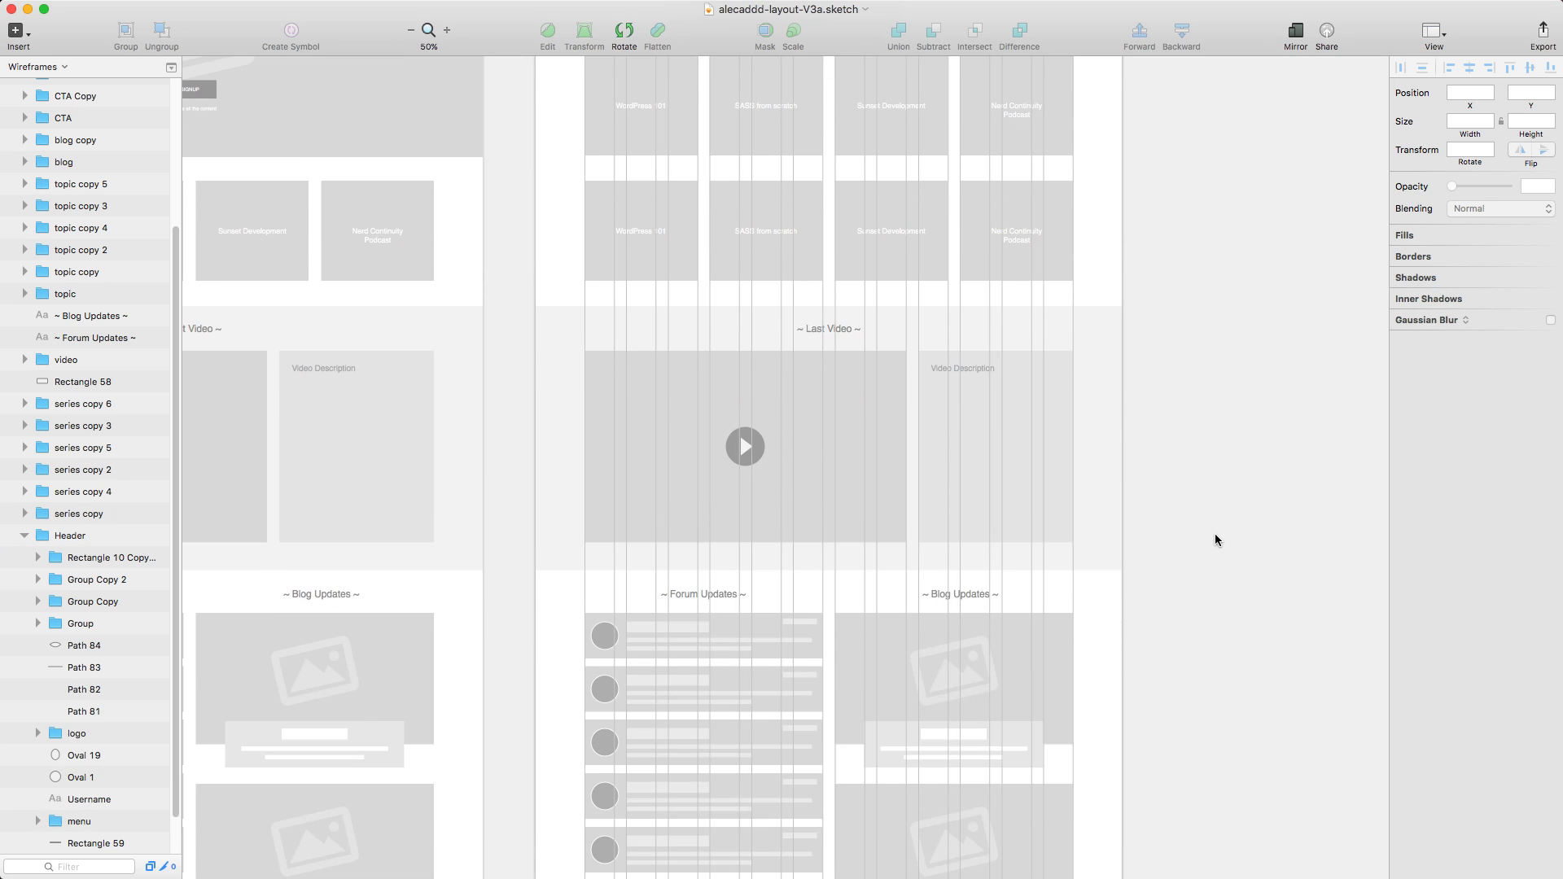
scroll(1215, 534, "up", 2)
left_click(1001, 489)
left_click(811, 426)
double_click(811, 426)
type("Latest")
left_click(1262, 466)
Step: Group the video placeholder, shrink it to a thumbnail, and duplicate it into a row of three
scroll(1262, 465, "up", 1)
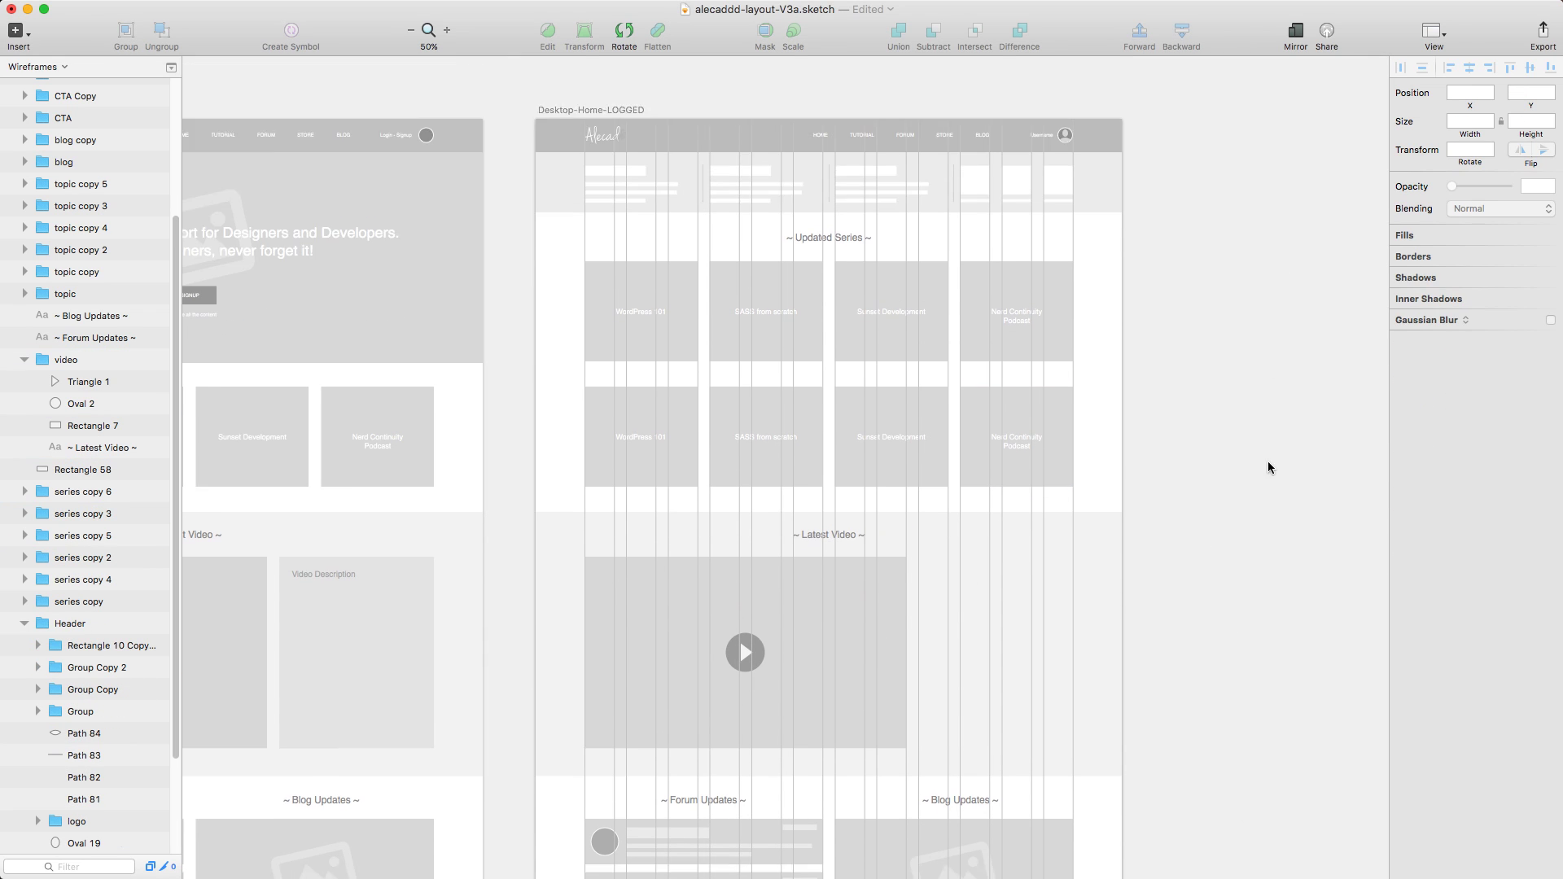
scroll(1258, 469, "down", 5)
scroll(1253, 467, "up", 2)
left_click(817, 417)
double_click(817, 420)
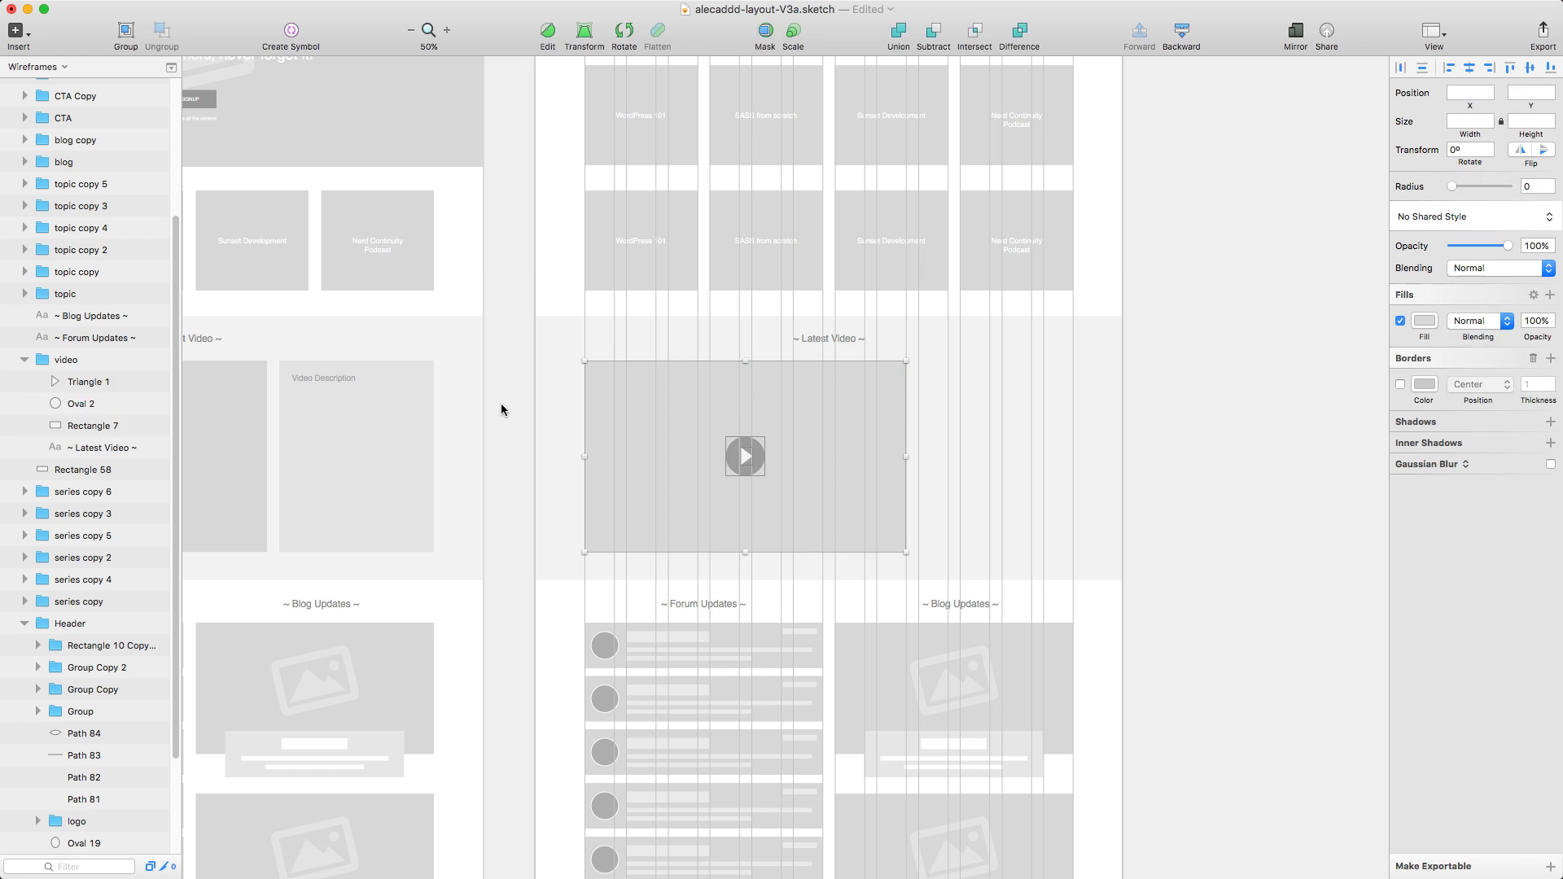
key("super+g")
left_click_drag(907, 553, 883, 422)
key("super+d")
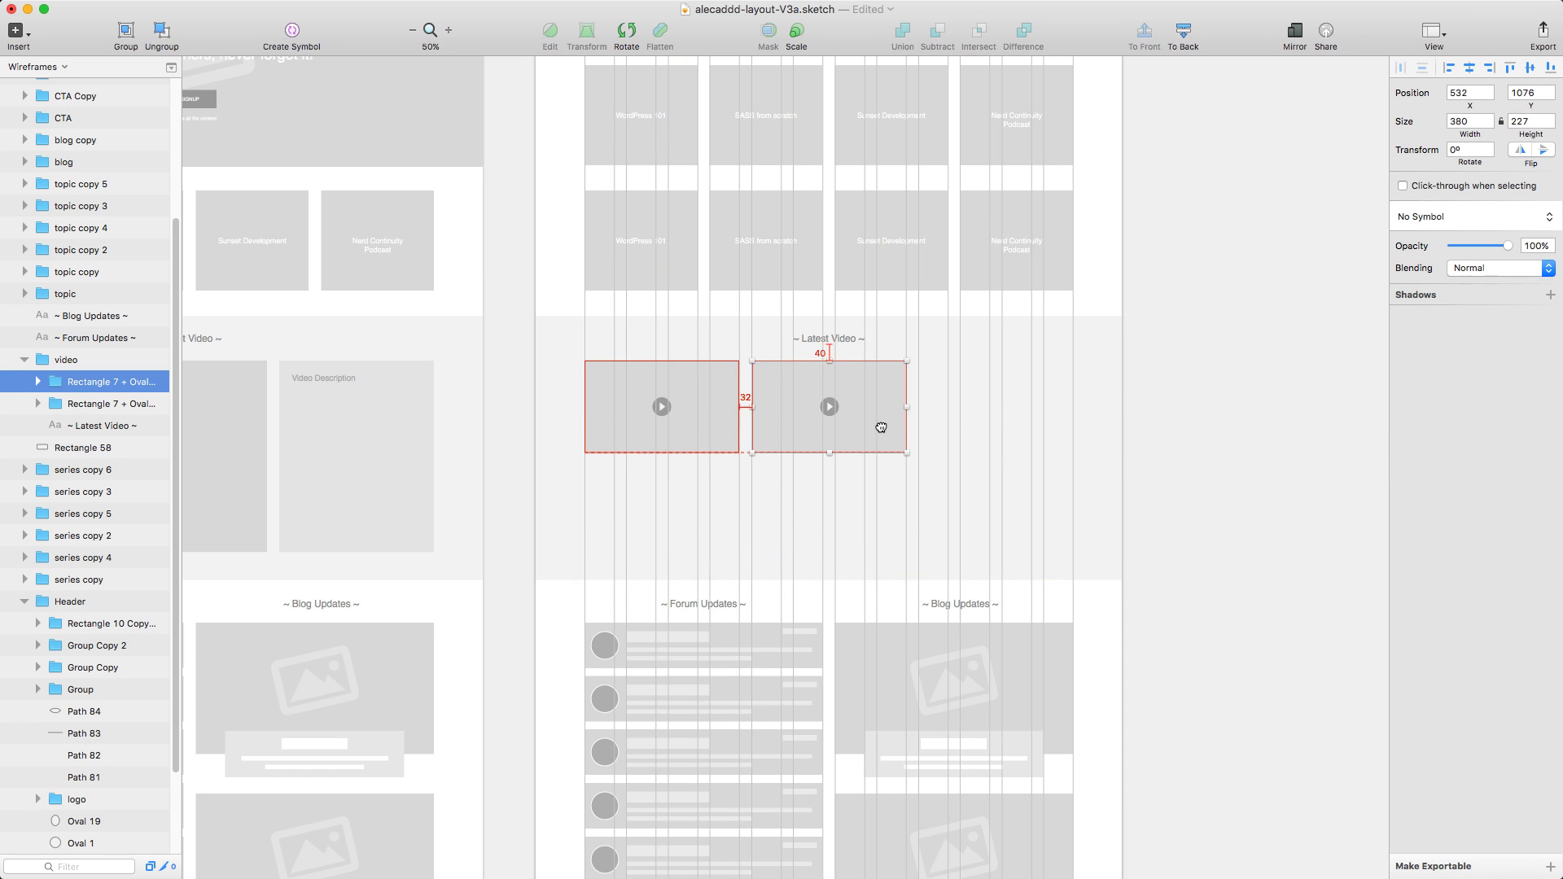
key("super+d")
Step: Shorten the video section background to fit the thumbnails
scroll(1140, 489, "up", 2)
left_click(828, 602)
left_click_drag(827, 616, 871, 556)
scroll(1204, 559, "up", 1)
key("super+0")
key("super+minus")
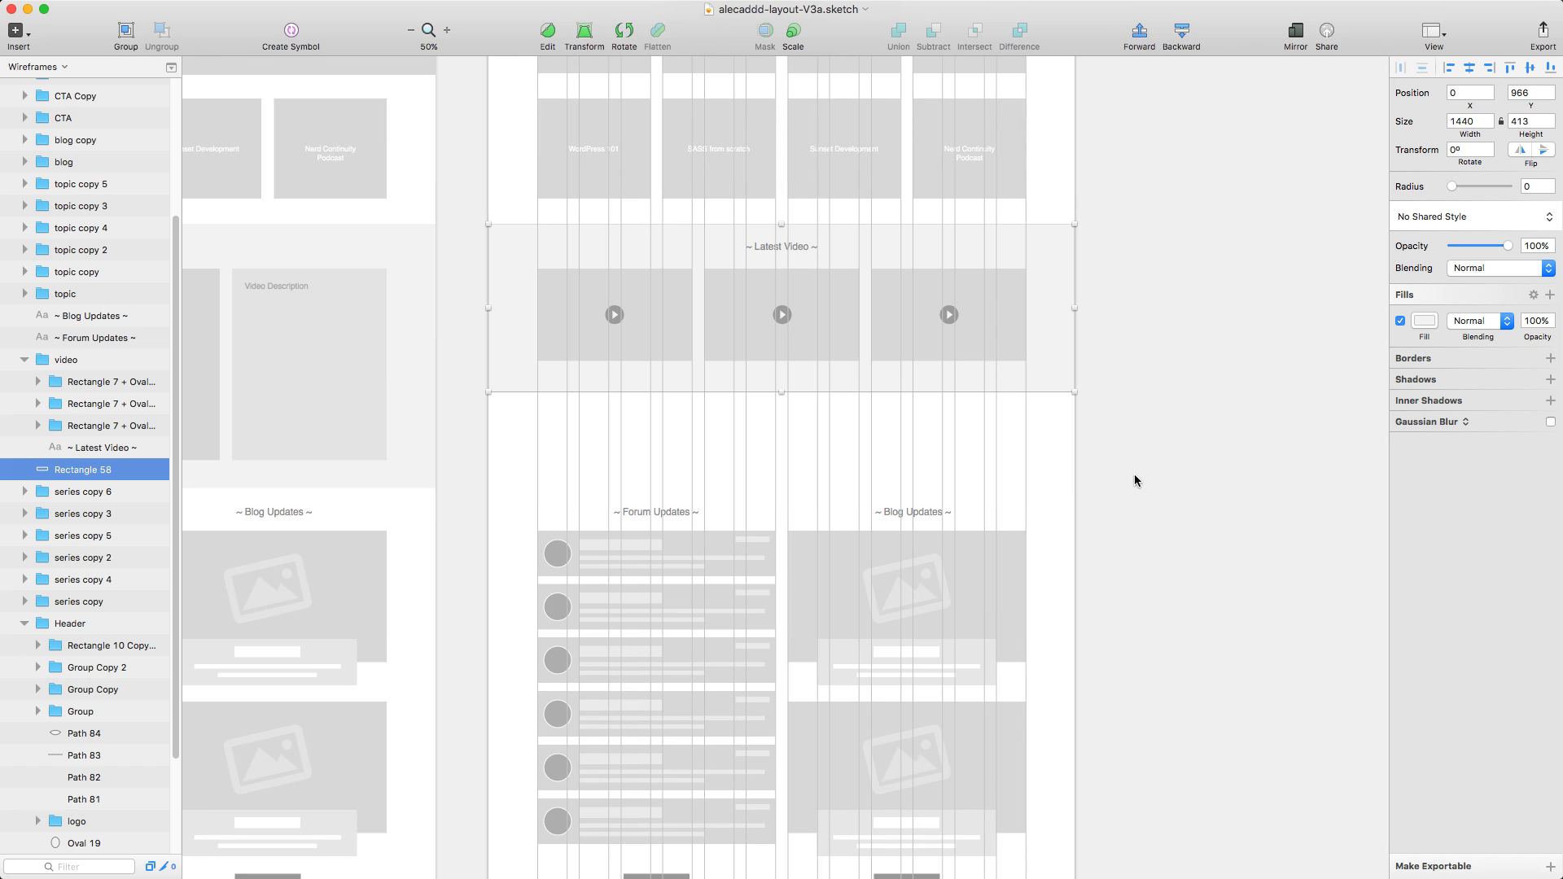
scroll(1136, 480, "down", 5)
scroll(1181, 557, "up", 8)
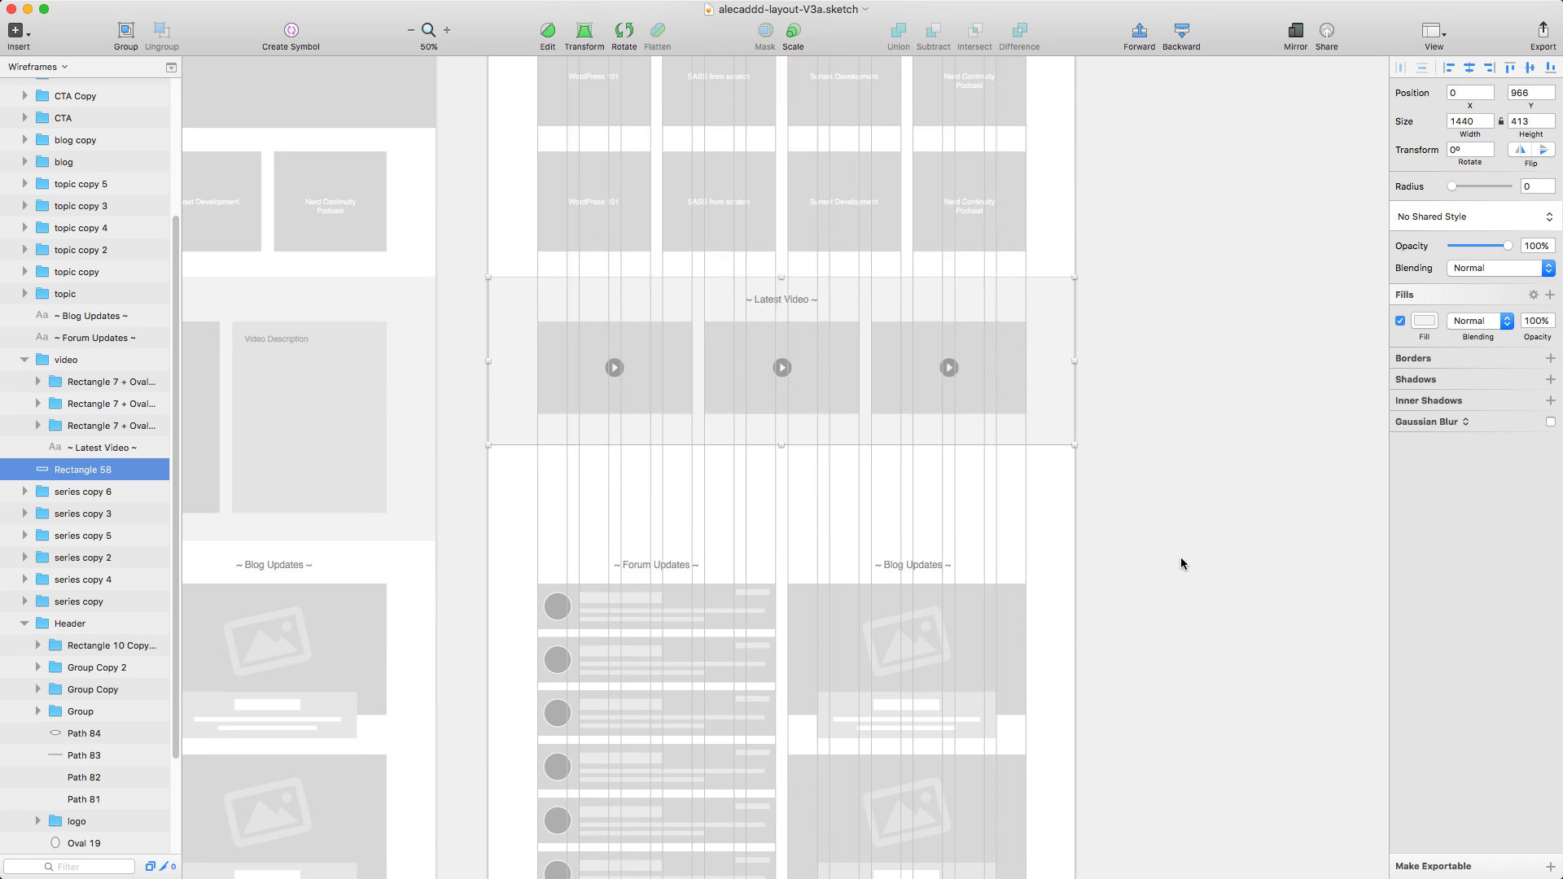
Step: Group the Forum Updates heading with its topic rows
left_click(1175, 544)
scroll(1175, 537, "up", 1)
scroll(1174, 537, "down", 3)
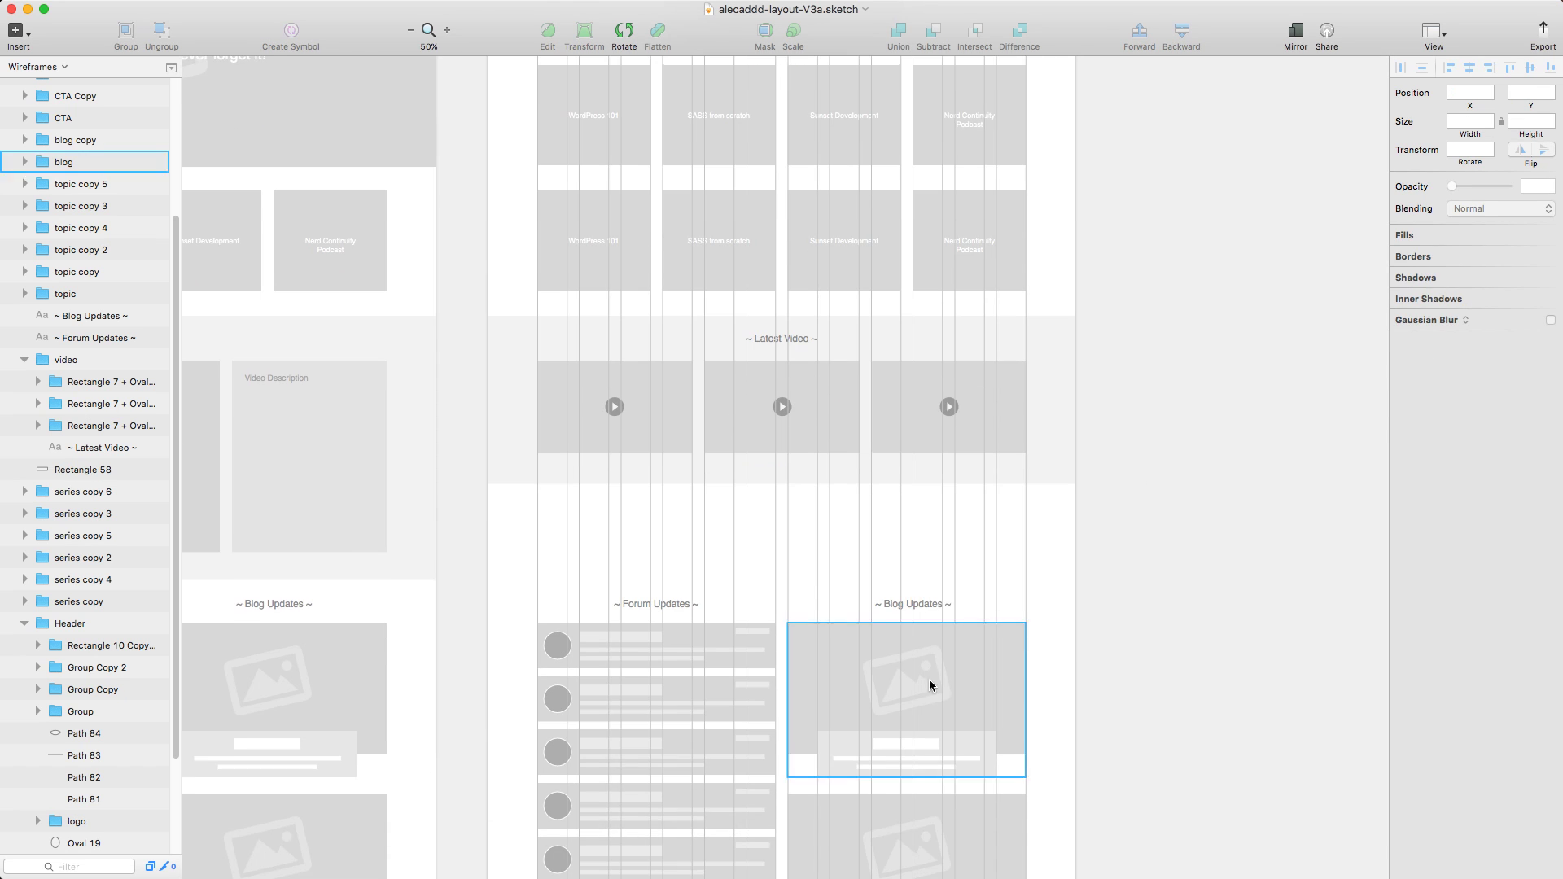
scroll(989, 666, "down", 2)
left_click(656, 463)
left_click_drag(661, 463, 736, 760)
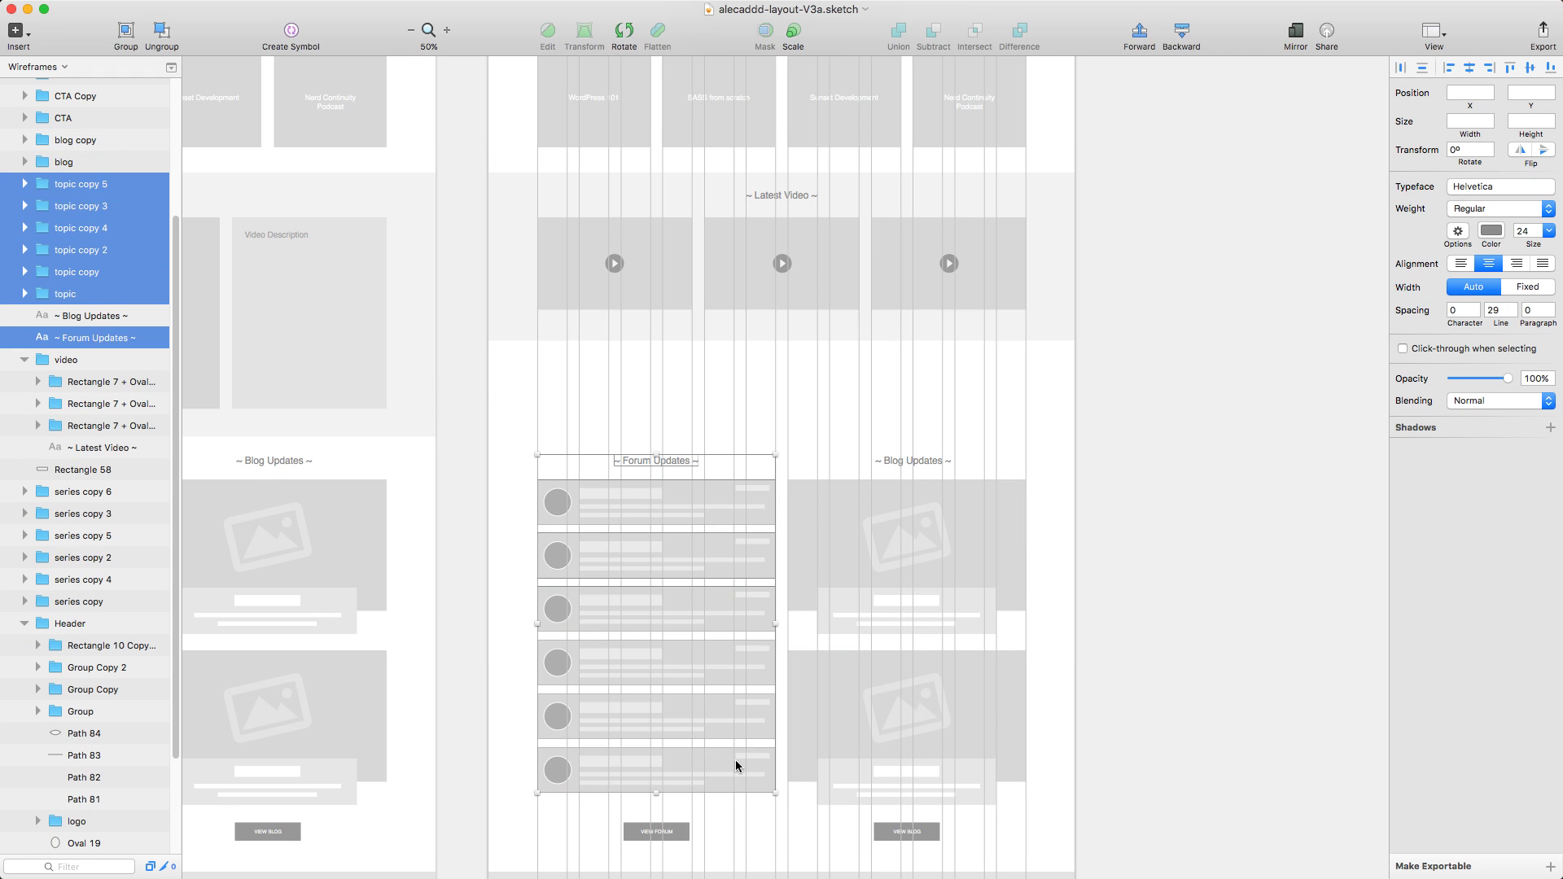
key("super+g")
Step: Move the video section below the Forum Updates area
scroll(593, 325, "up", 1)
left_click(593, 325)
left_click(785, 301, "shift")
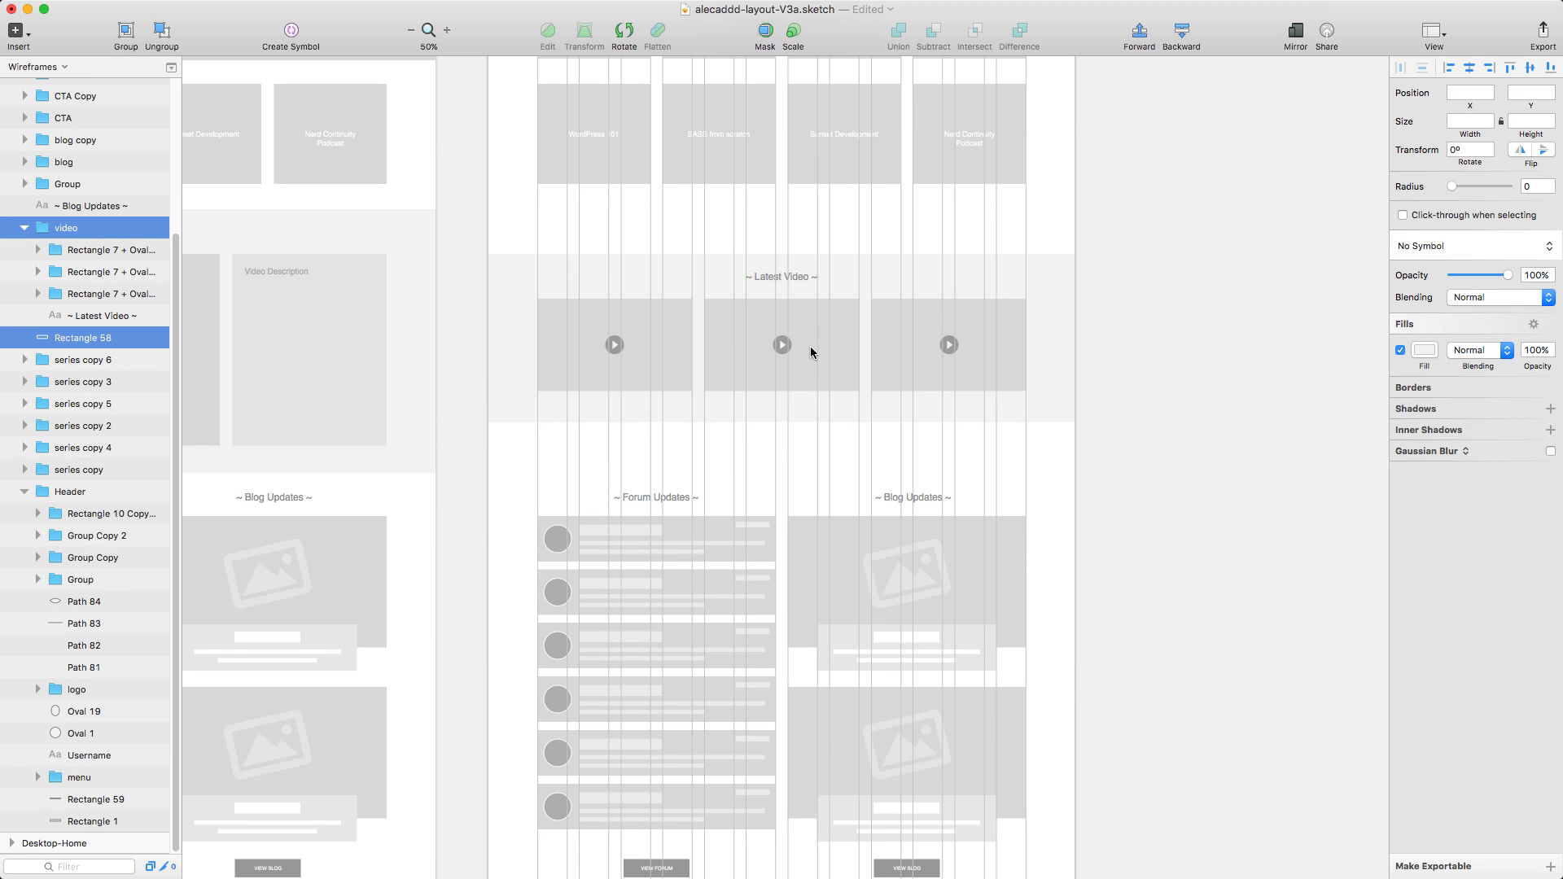
key("shift+Down")
scroll(1018, 432, "up", 2)
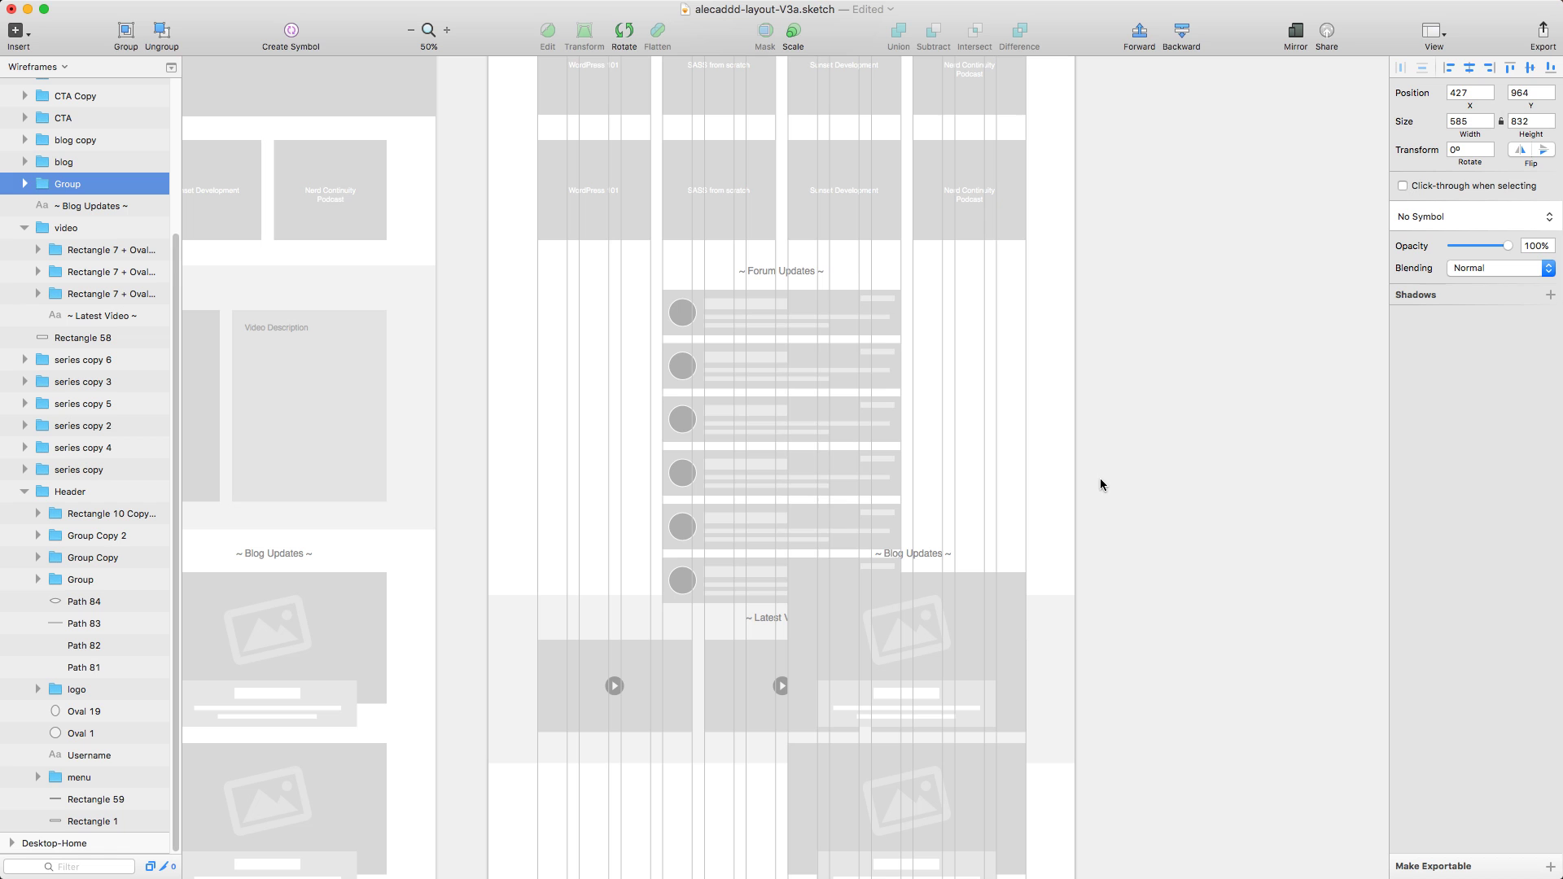
left_click_drag(810, 405, 686, 421)
scroll(897, 534, "up", 10)
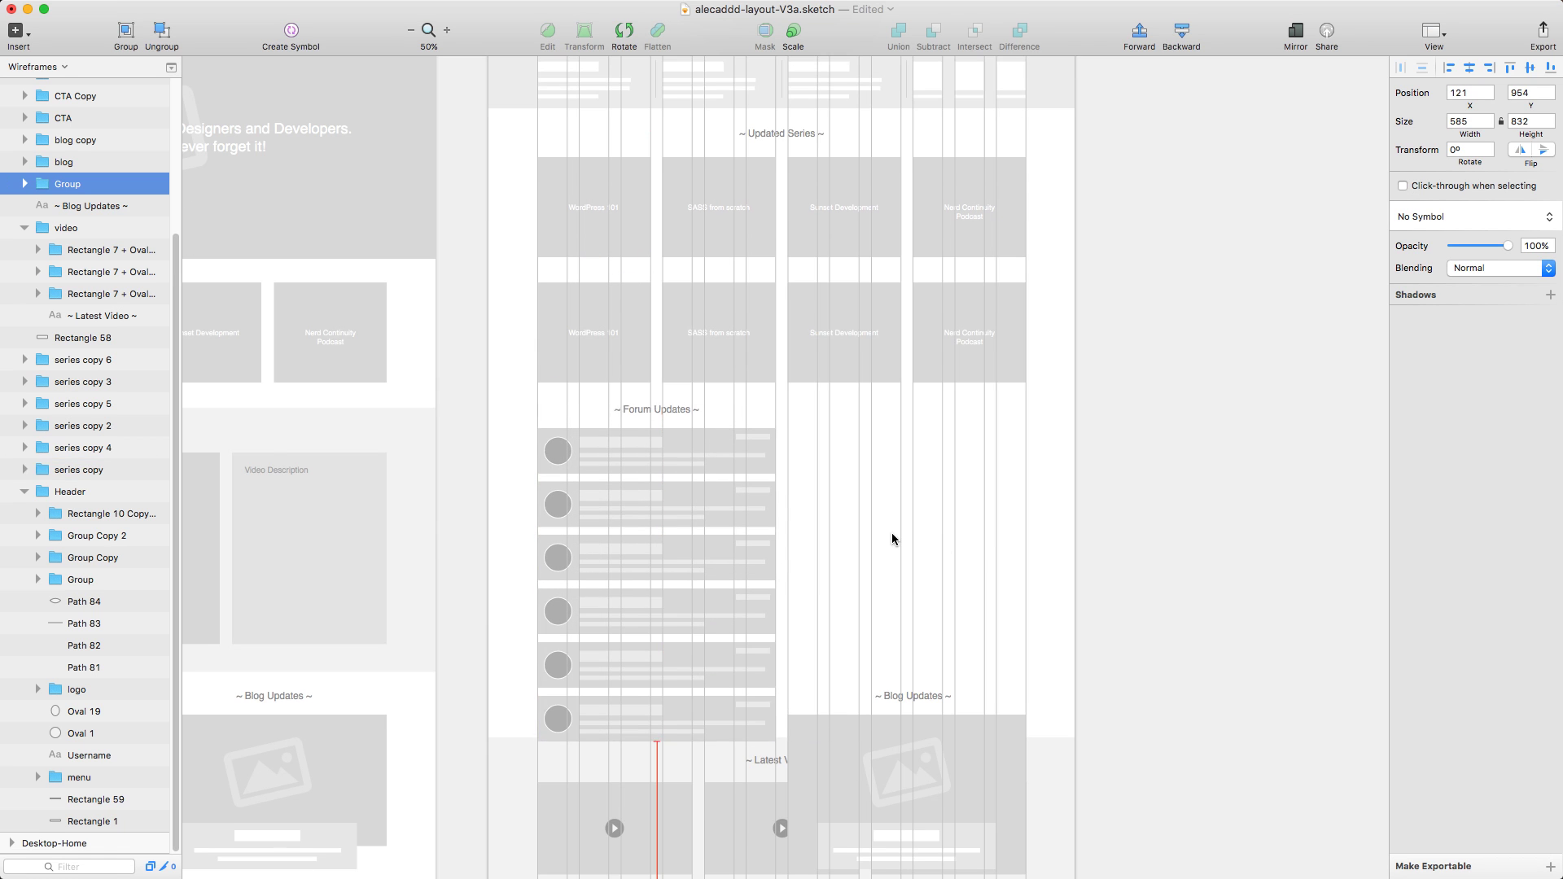
scroll(1257, 559, "down", 15)
key("super+z")
key("super+z")
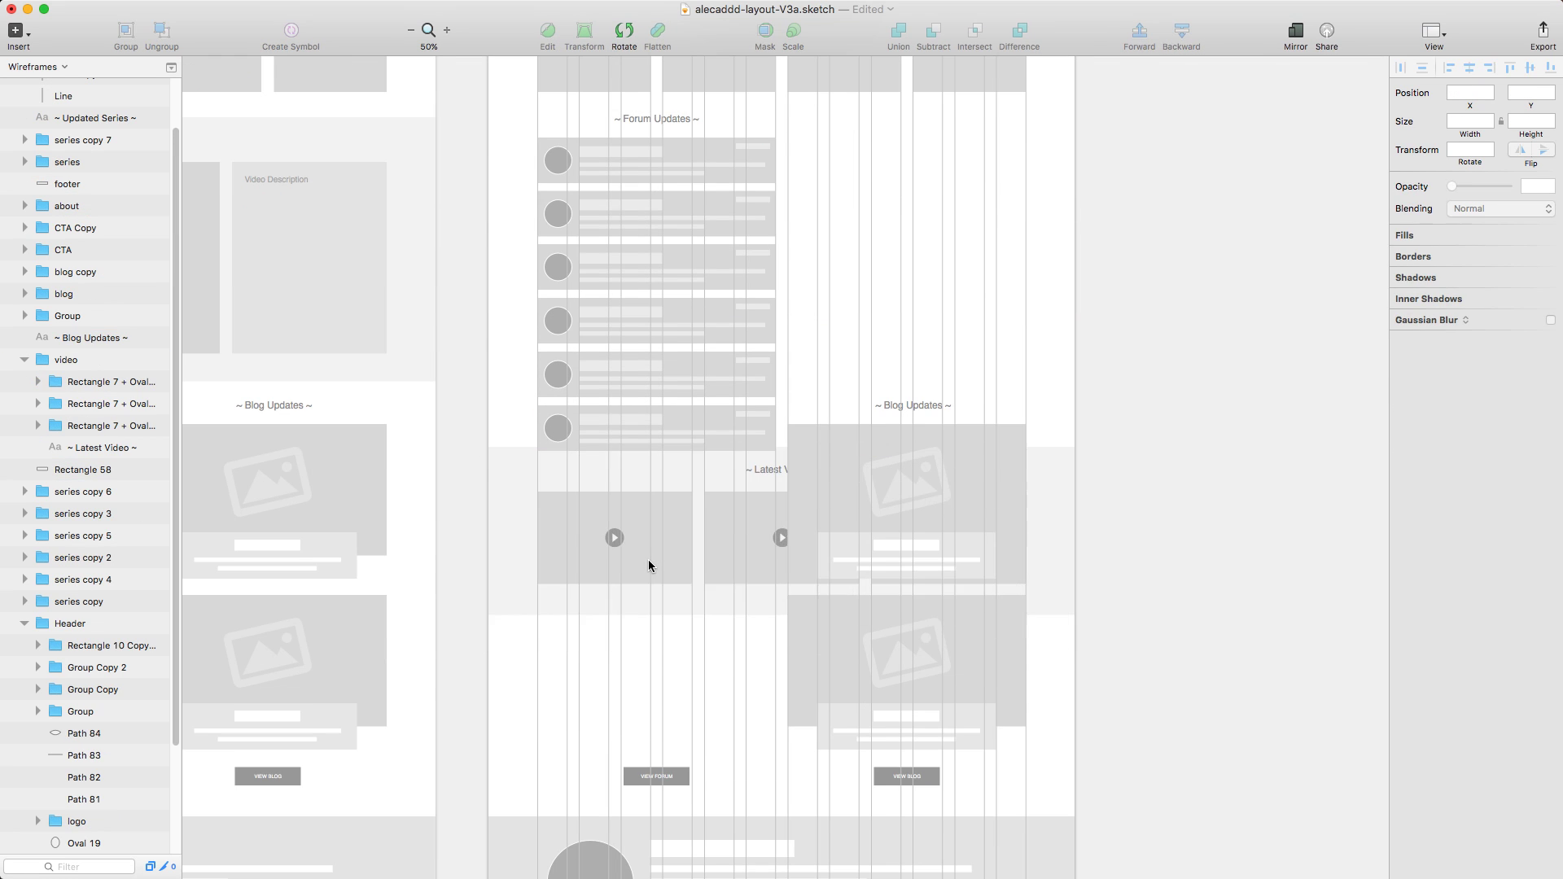
key("super+z")
scroll(674, 576, "up", 5)
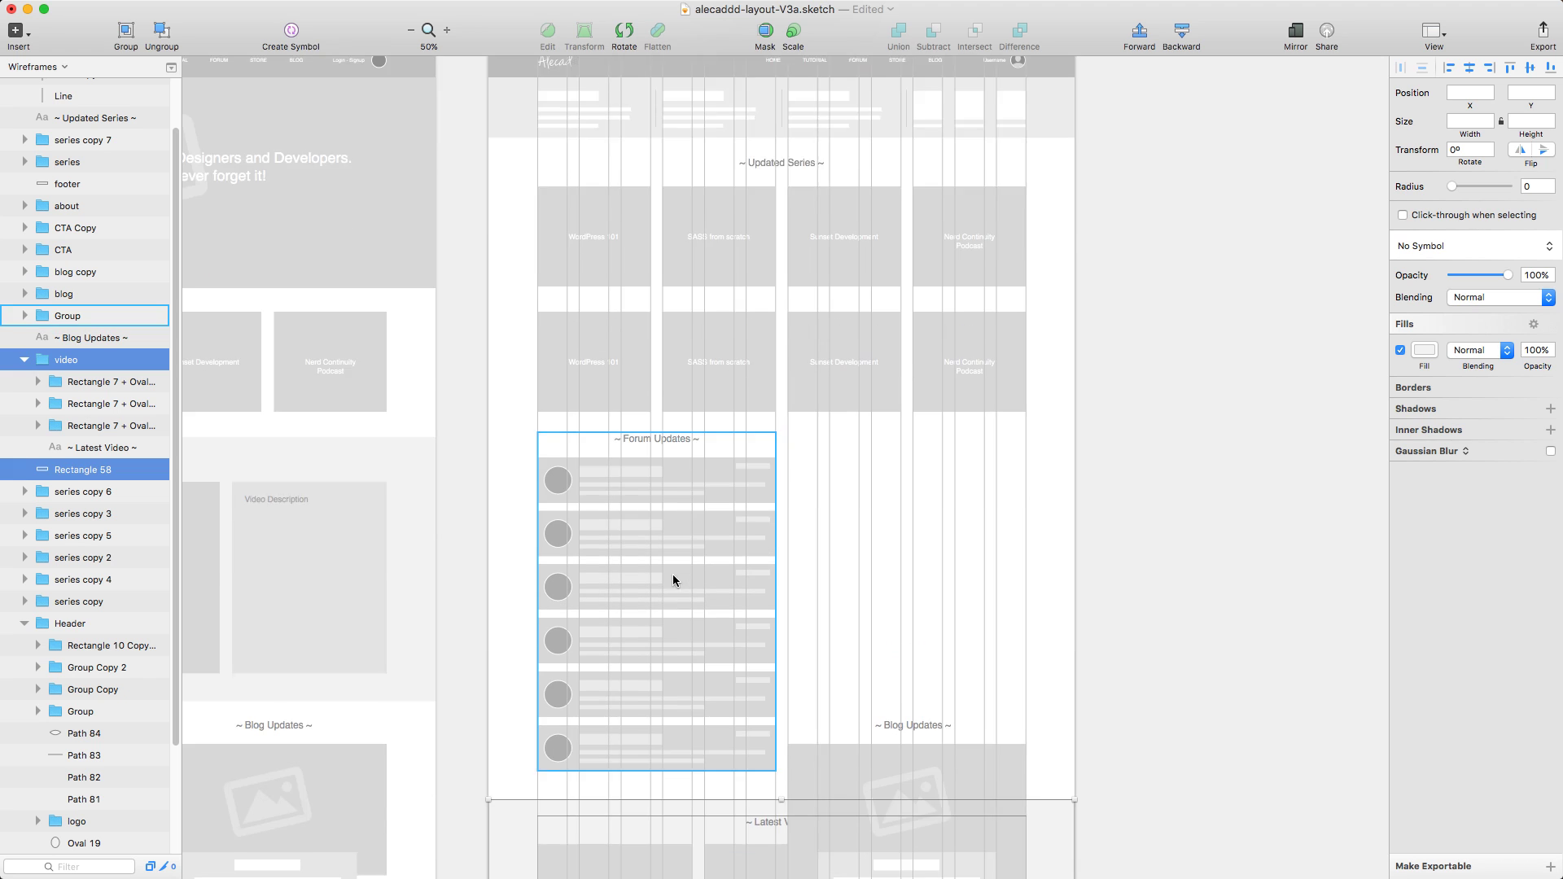
scroll(674, 529, "down", 10)
Step: Place the View Forum button under the forum rows
left_click(673, 549)
left_click_drag(672, 556, 799, 254)
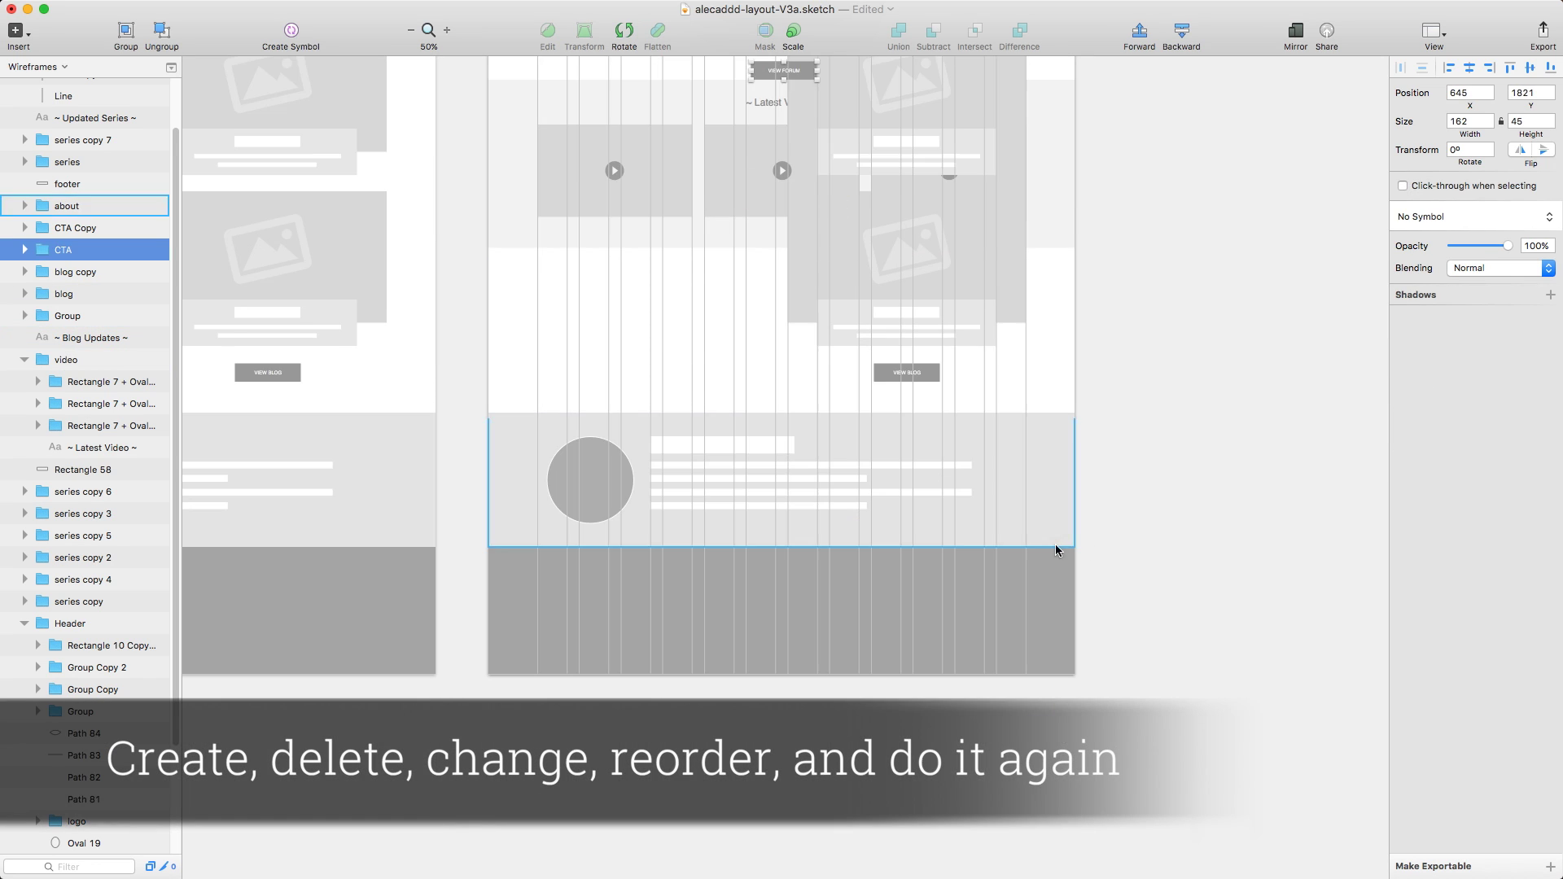
scroll(1055, 544, "up", 3)
Step: Rearrange the blog cards into the Blog Updates section below Latest Video
left_click_drag(935, 530, 690, 614)
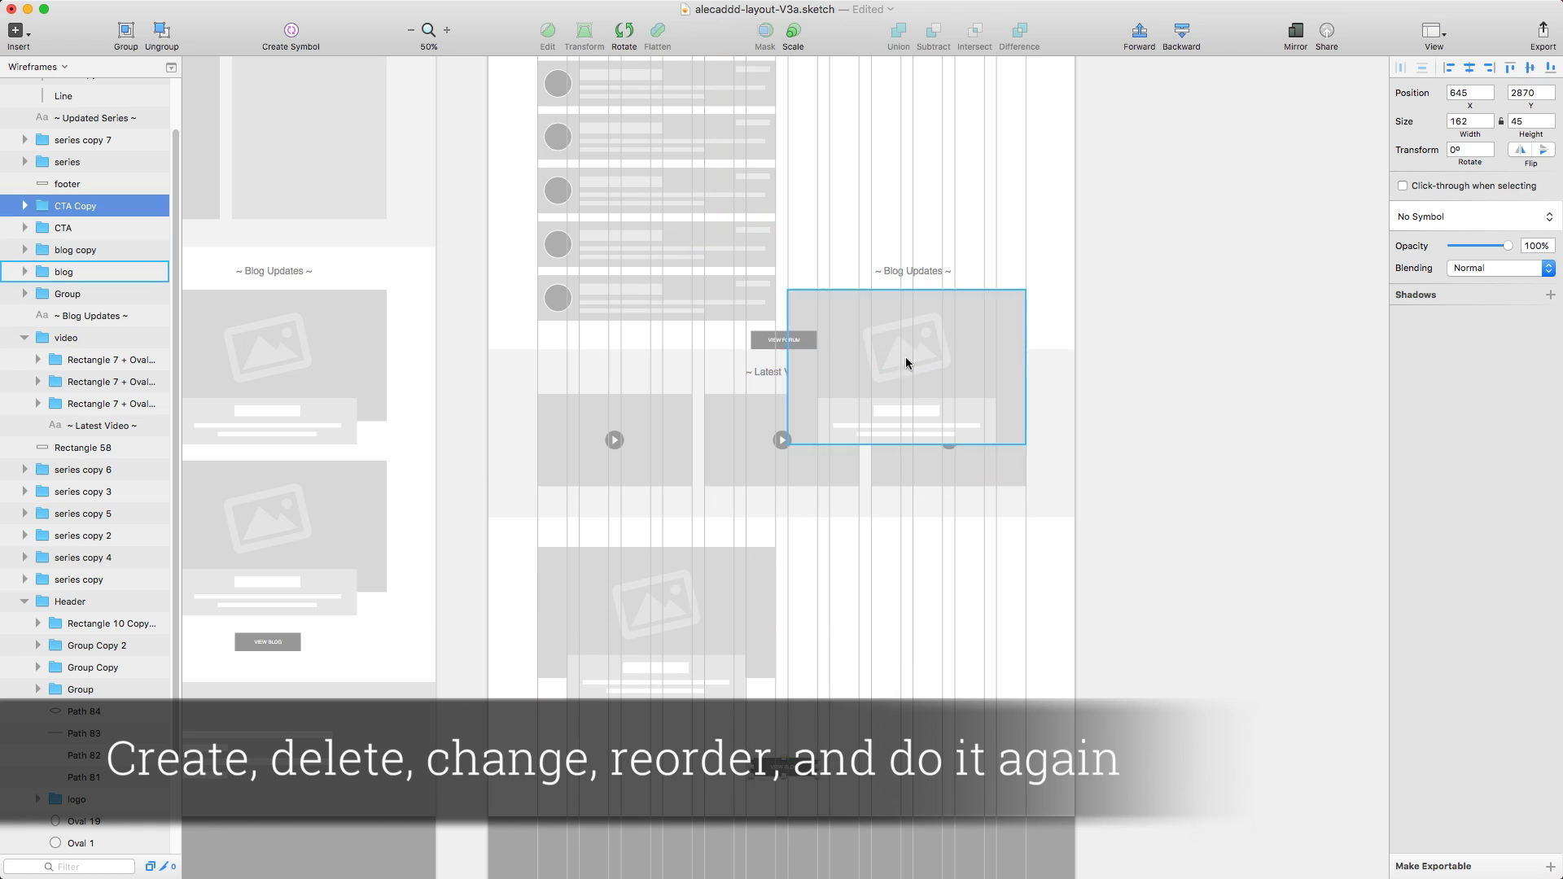
left_click_drag(907, 359, 907, 617)
left_click(782, 765)
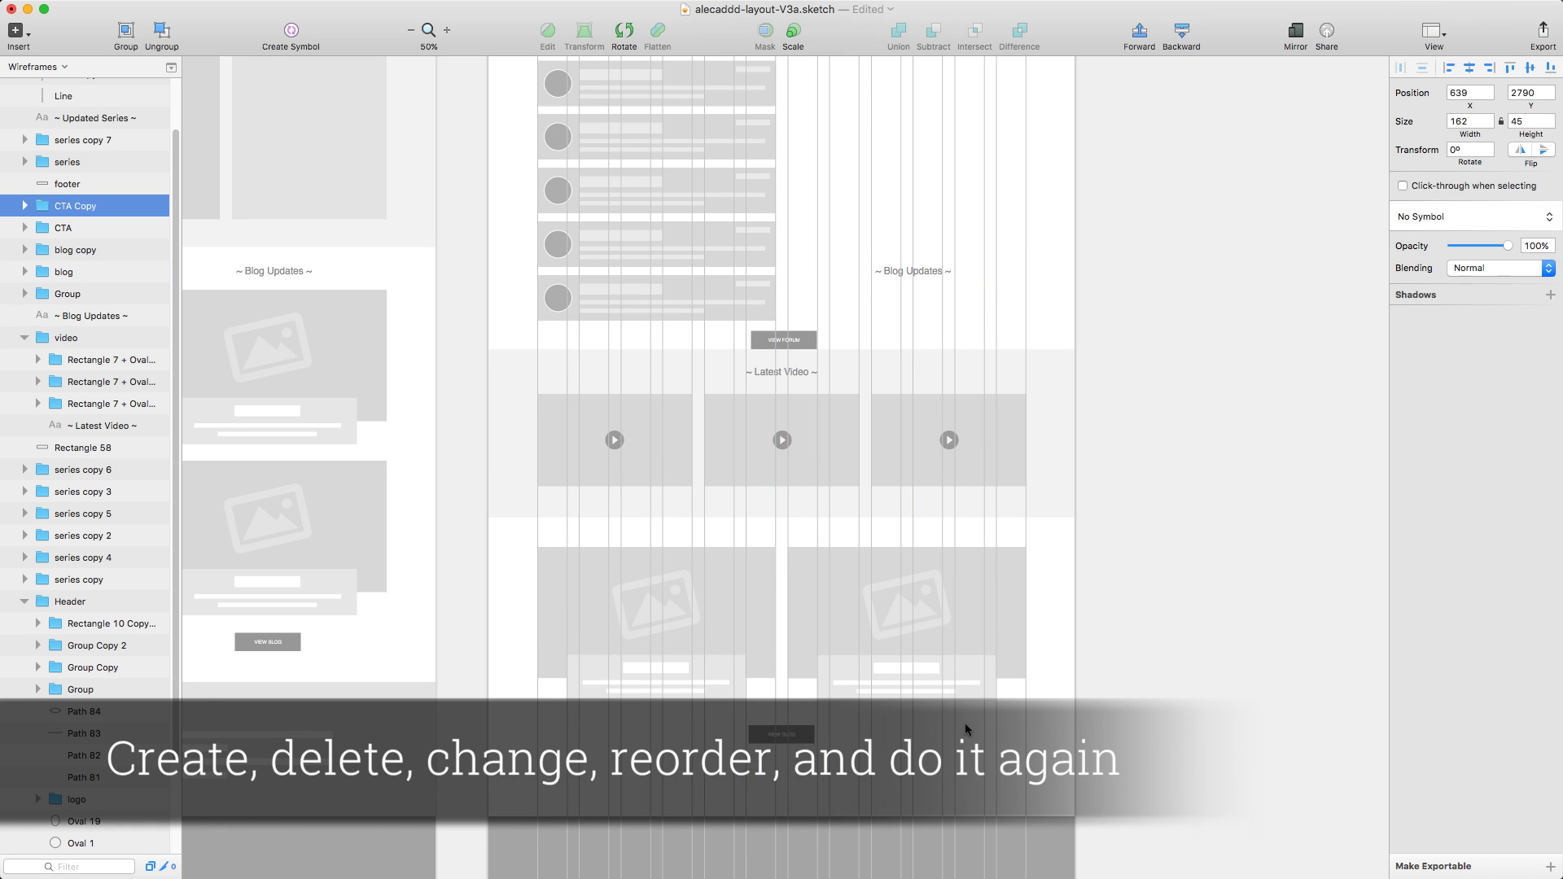
scroll(965, 723, "down", 5)
left_click_drag(915, 140, 786, 411)
left_click_drag(1156, 651, 467, 174)
scroll(545, 281, "down", 1)
left_click_drag(1124, 632, 453, 226)
Step: Widen the six forum row background boxes to the right
left_click(1246, 443)
scroll(1246, 443, "up", 10)
left_click(736, 408, "super")
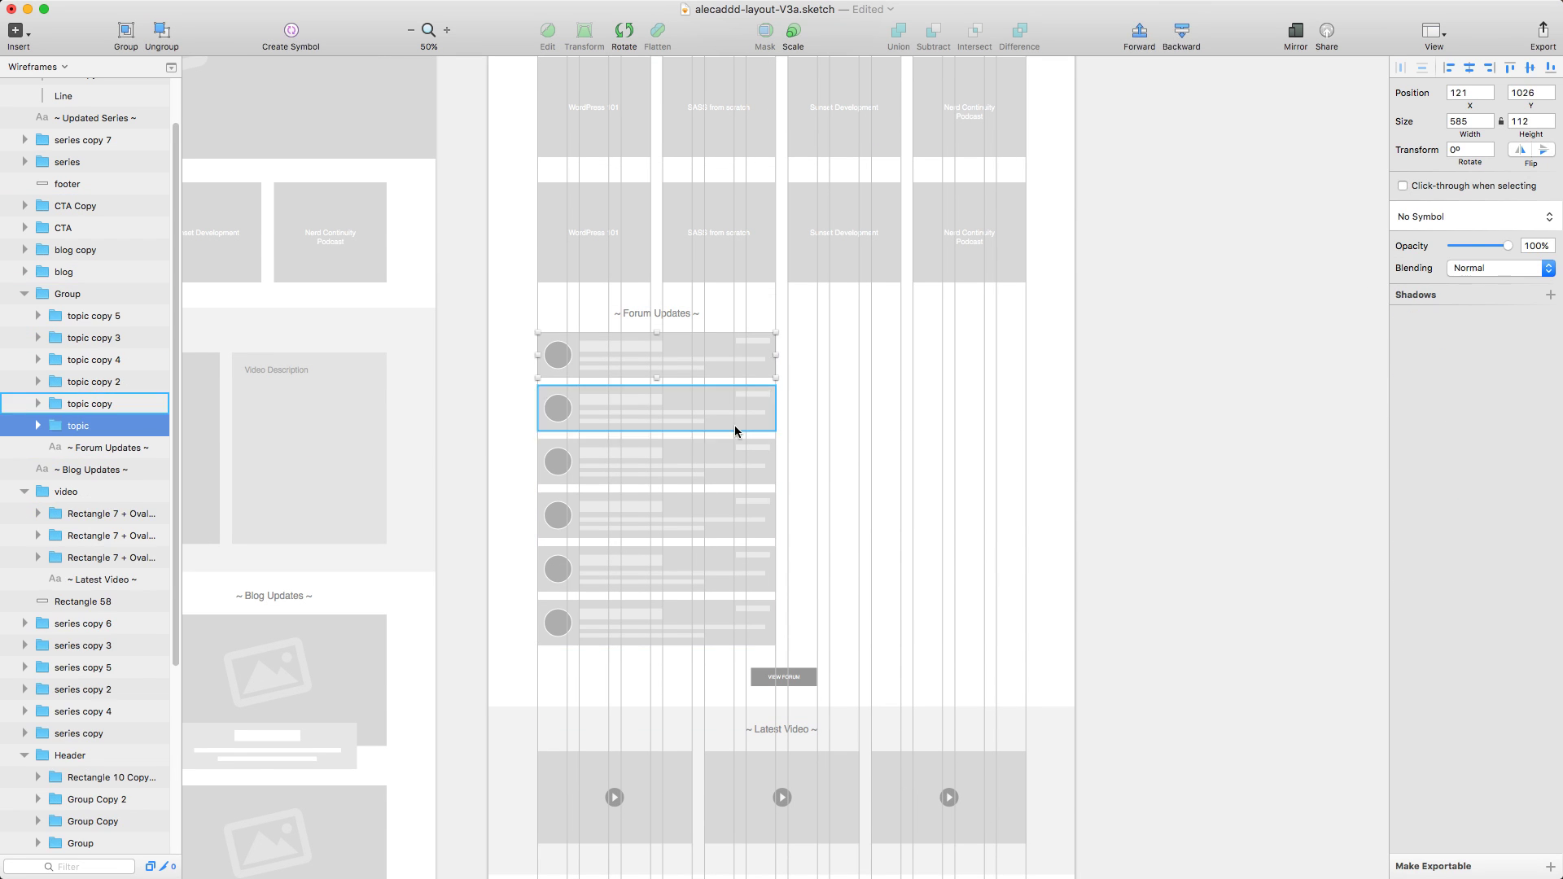
left_click_drag(737, 429, 712, 545)
left_click_drag(776, 488, 863, 489)
Step: Shift the six small tag boxes in the forum rows to the right
key("super+equal")
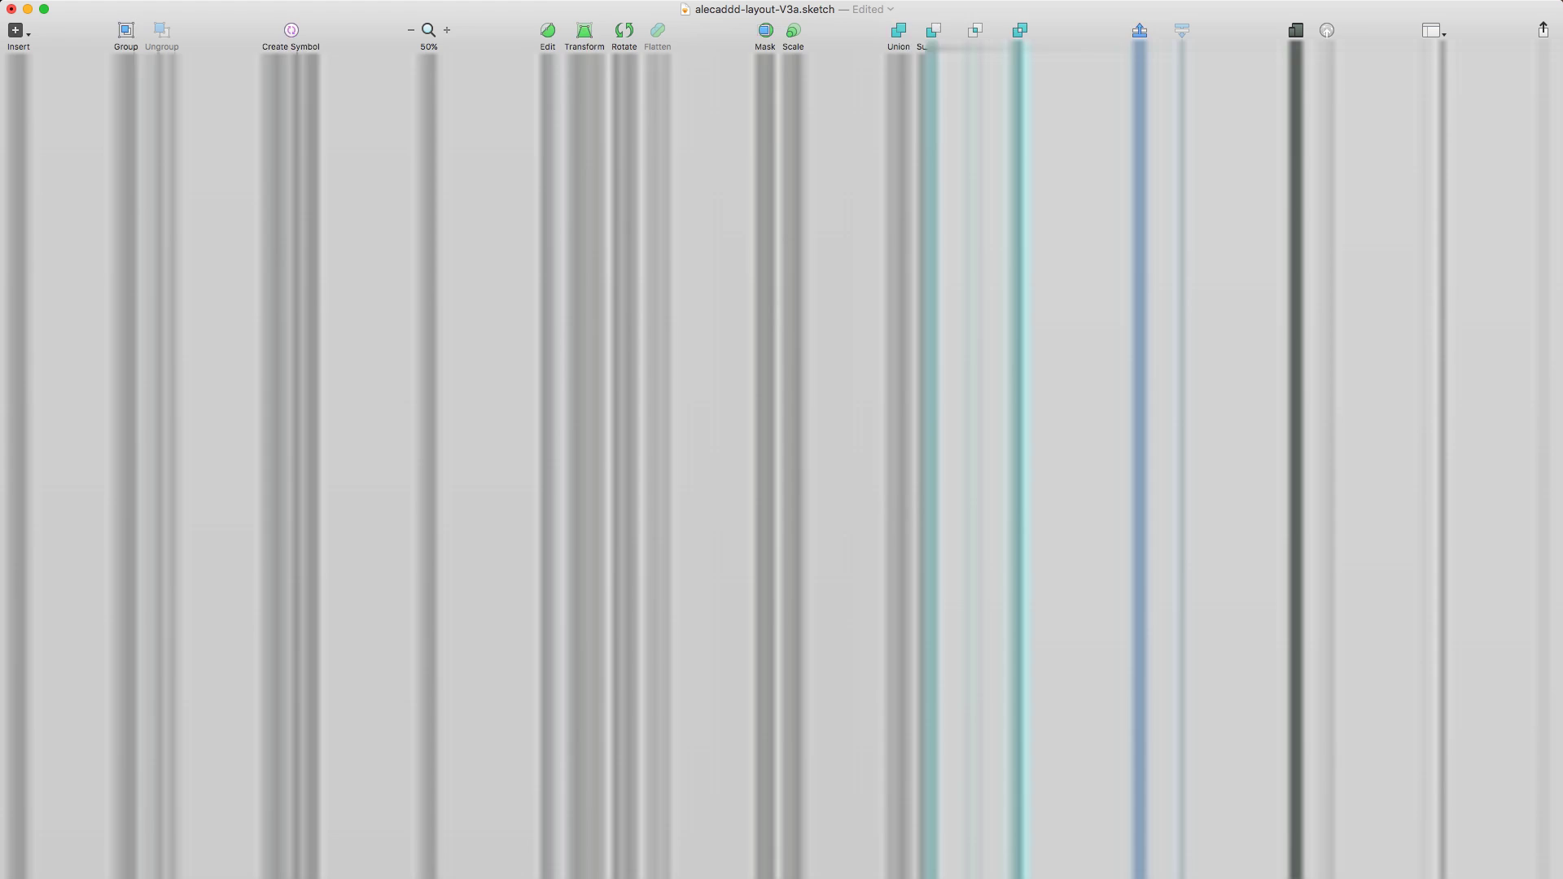
left_click_drag(570, 196, 660, 754)
key("shift+Right")
key("shift+Right")
key("shift+Right")
key("shift+Right")
key("shift+Right")
key("shift+Right")
key("shift+Right")
key("shift+Right")
key("shift+Right")
key("shift+Right")
key("shift+Right")
key("shift+Right")
key("shift+Right")
key("shift+Right")
key("shift+Right")
key("shift+Right")
key("shift+Right")
key("shift+Right")
key("shift+Right")
key("shift+Right")
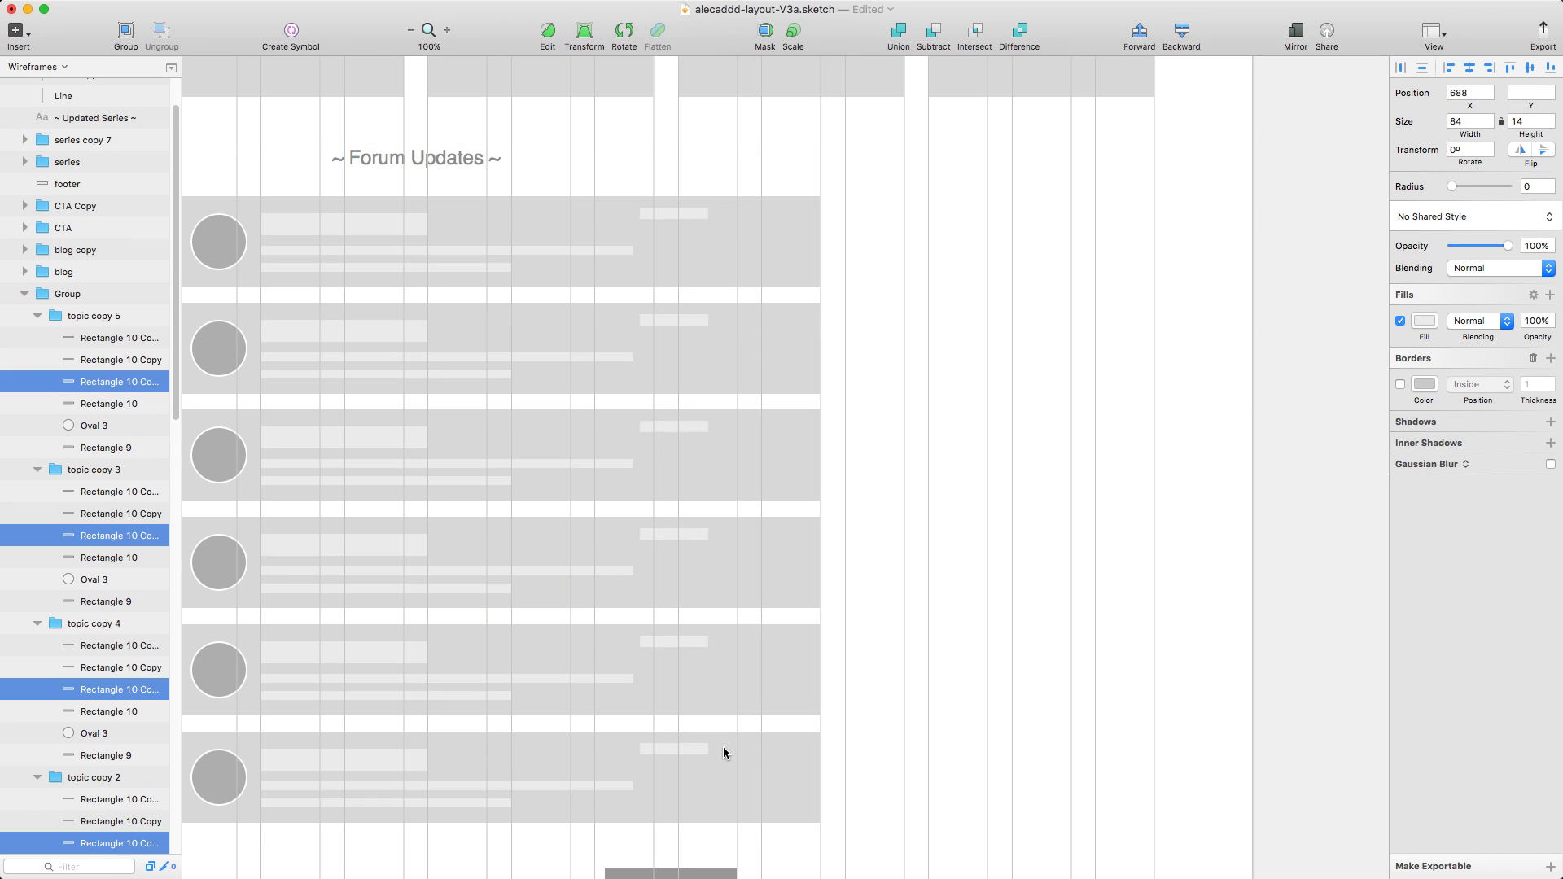
Step: Shorten the six long text bars in the forum rows
left_click(1064, 439)
scroll(1064, 440, "down", 2)
left_click_drag(521, 196, 684, 715)
left_click(563, 441)
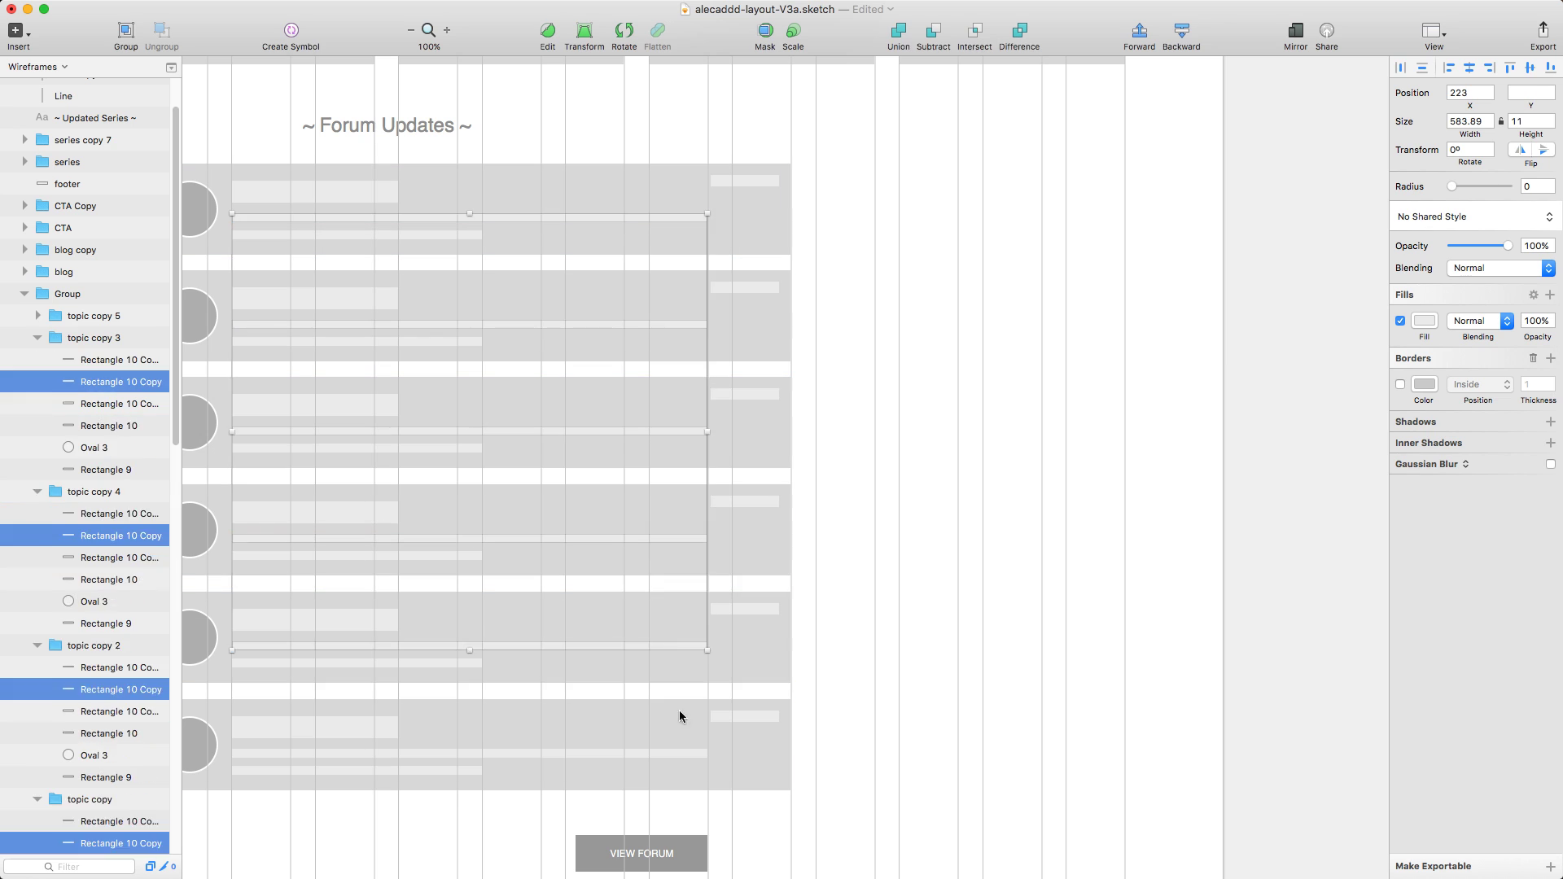
left_click_drag(705, 488, 624, 489)
left_click(974, 530)
scroll(974, 526, "left", 3)
key("super+minus")
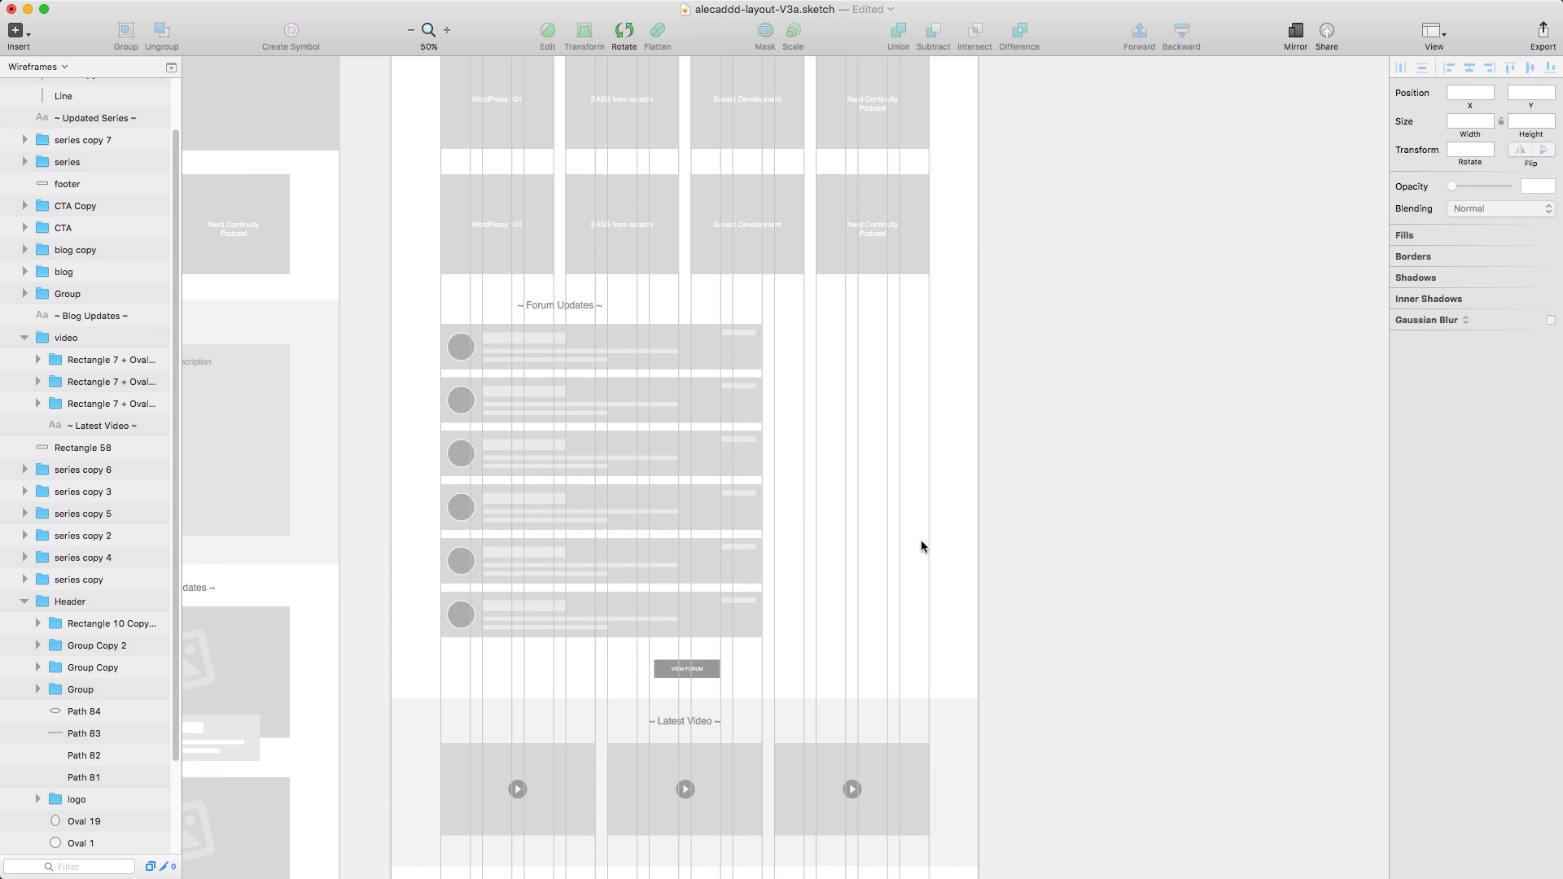
Step: Draw a grey card rectangle in the right column beside the forum rows
left_click(609, 333)
left_click(609, 334)
key("r")
left_click_drag(774, 323, 929, 423)
left_click(1421, 316)
Step: Duplicate the grey card below itself and nudge the copies to even spacing
left_click(799, 403)
left_click_drag(799, 403, 857, 501)
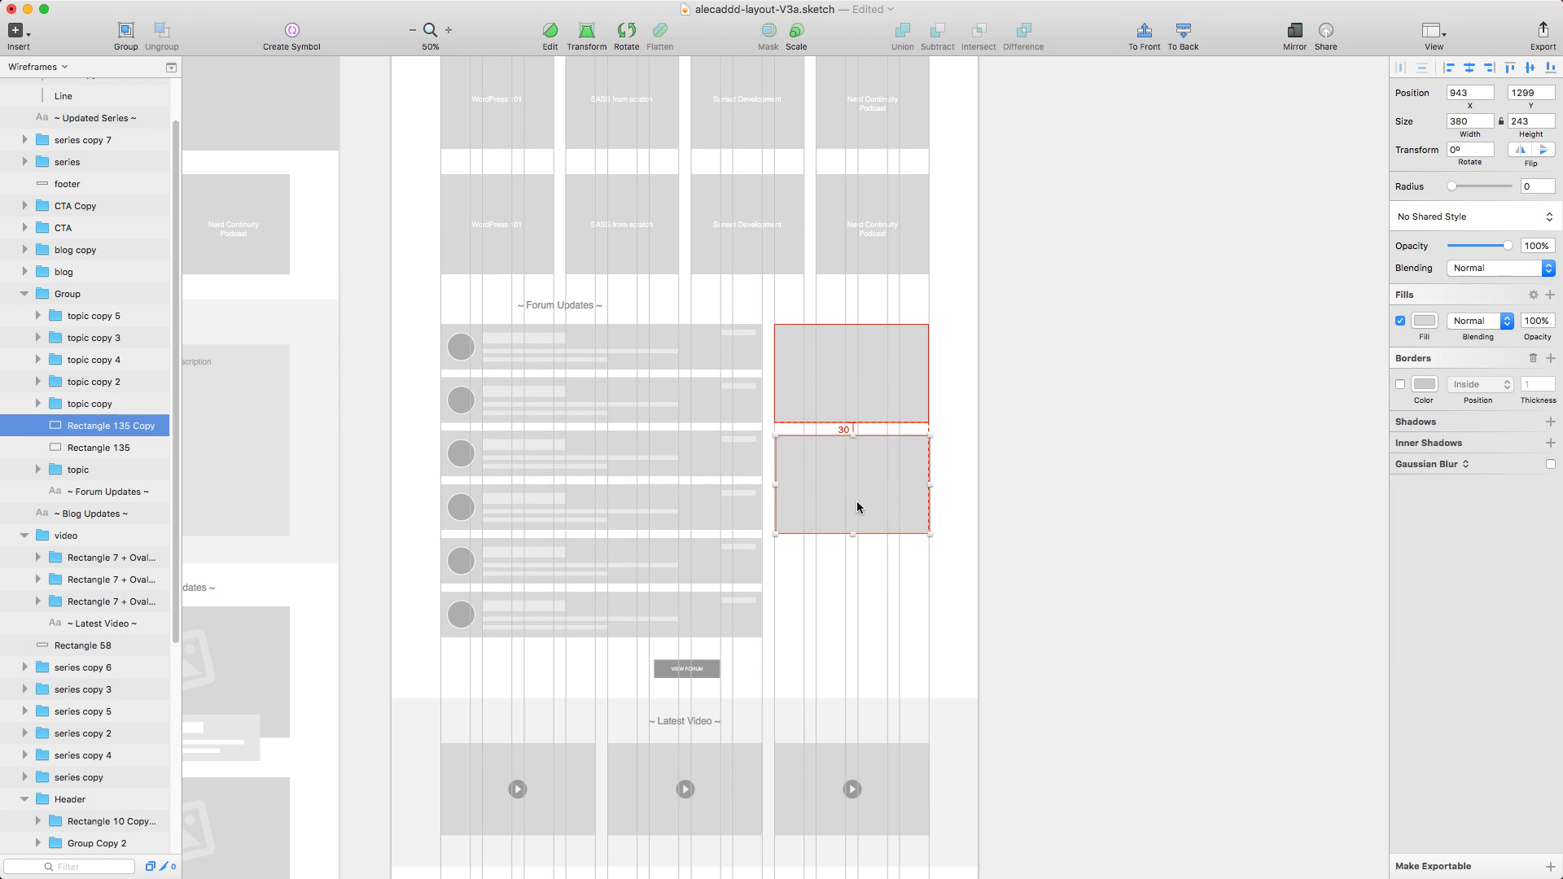
key("super+d")
key("super+plus")
scroll(865, 581, "down", 3)
left_click(865, 620)
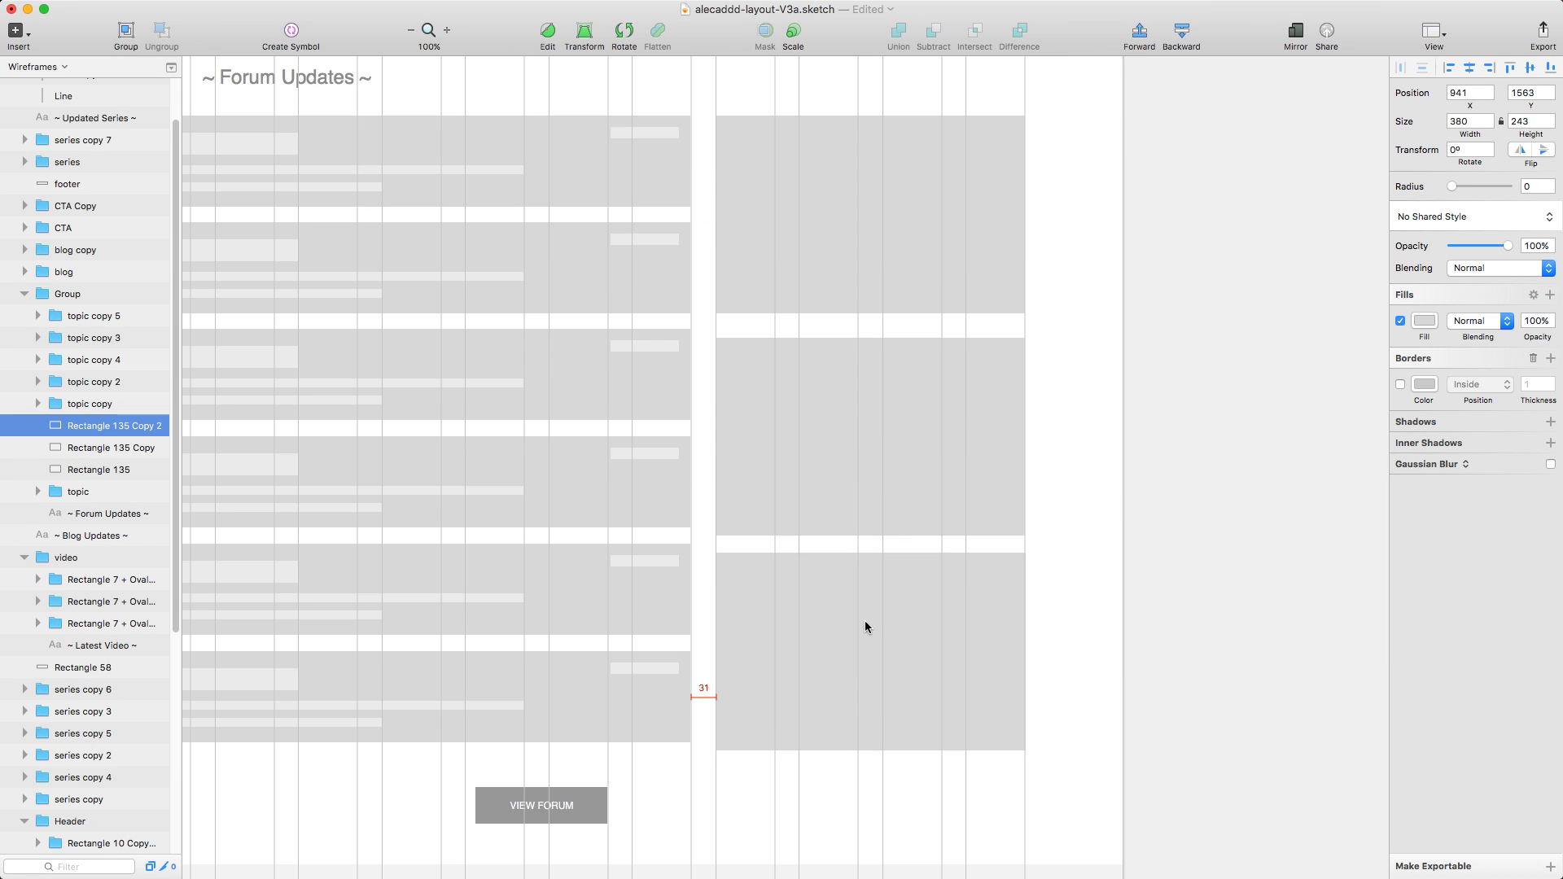
left_click(865, 471, "shift")
key("shift+Up")
Step: Copy a topic row's text bars into the first card, shorten them, and group
scroll(308, 216, "left", 3)
scroll(308, 216, "up", 1)
left_click(308, 216, "super")
key("super+c")
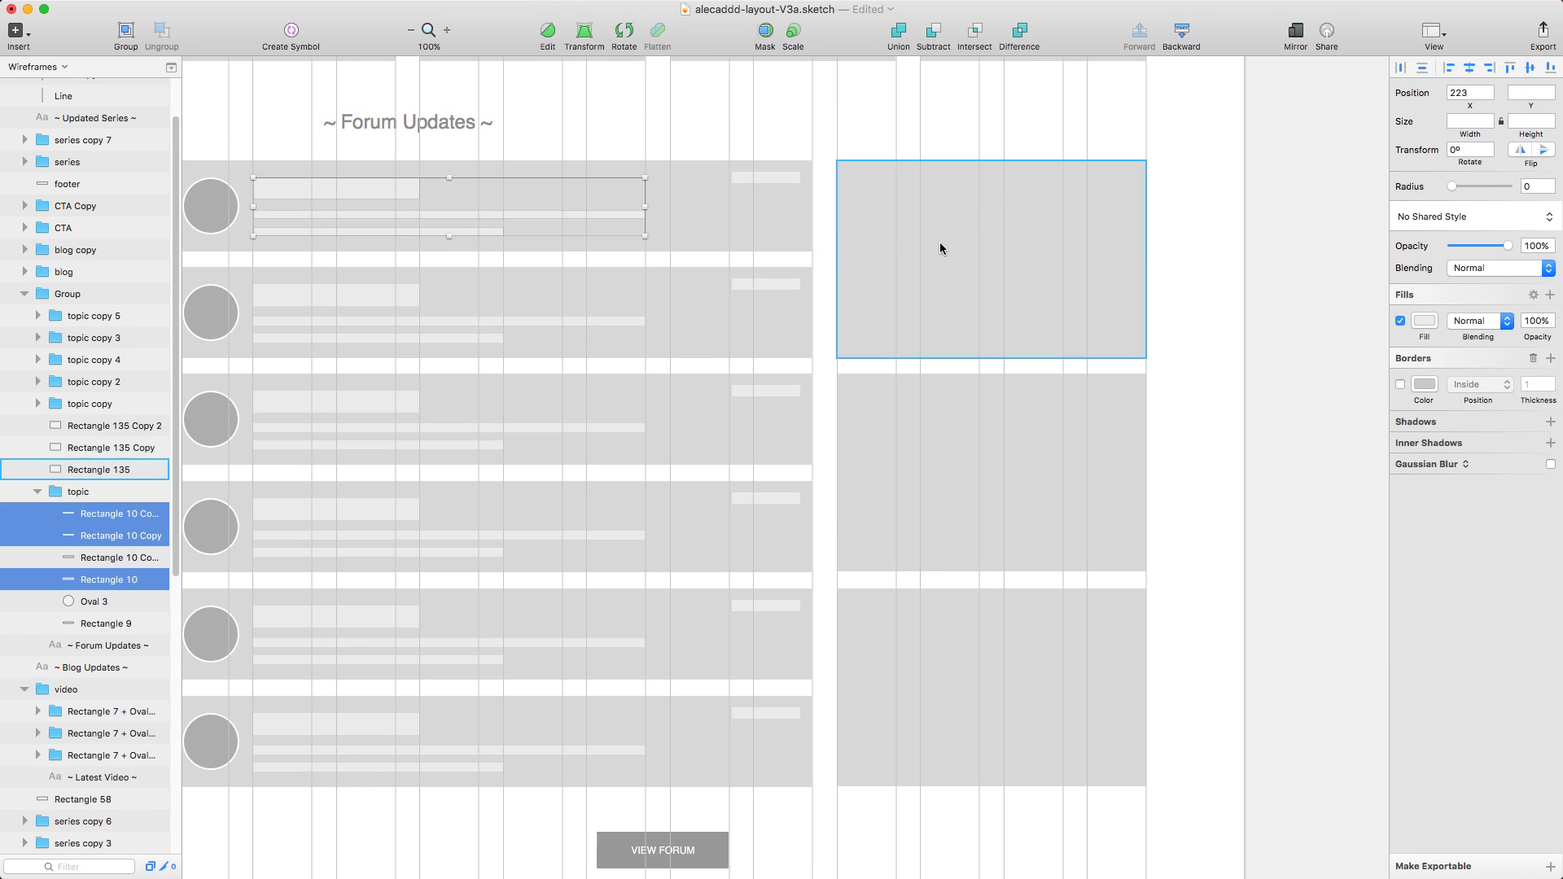
left_click(940, 242)
key("super+v")
left_click_drag(1249, 206, 1126, 208)
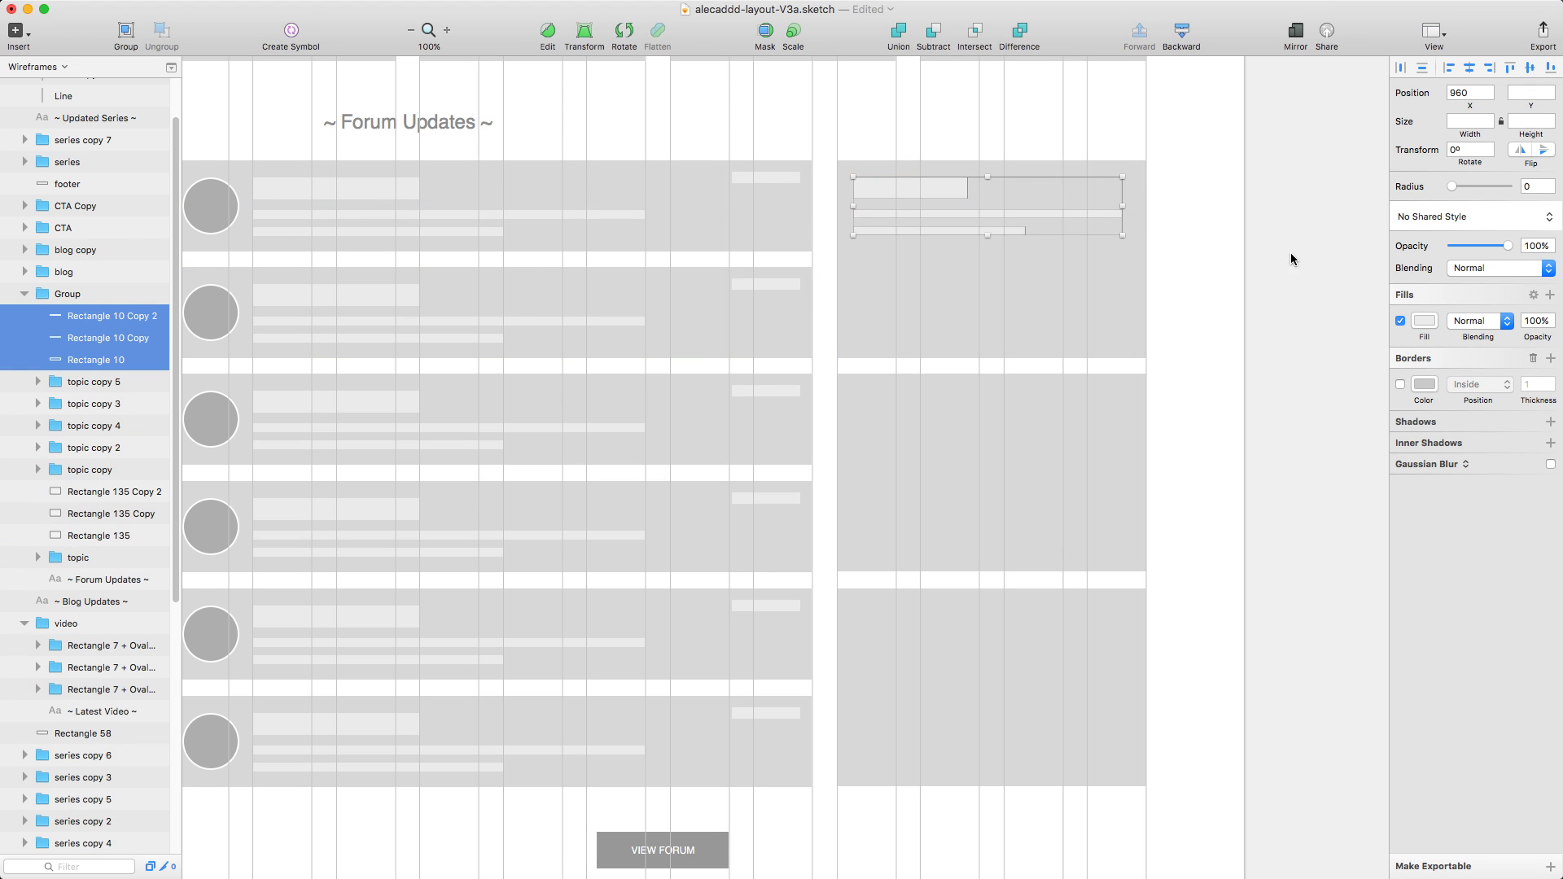
left_click(922, 232, "shift")
key("super+g")
Step: Draw a divider line across the sidebar card and set its colour
left_click(990, 427)
left_click(976, 290, "super")
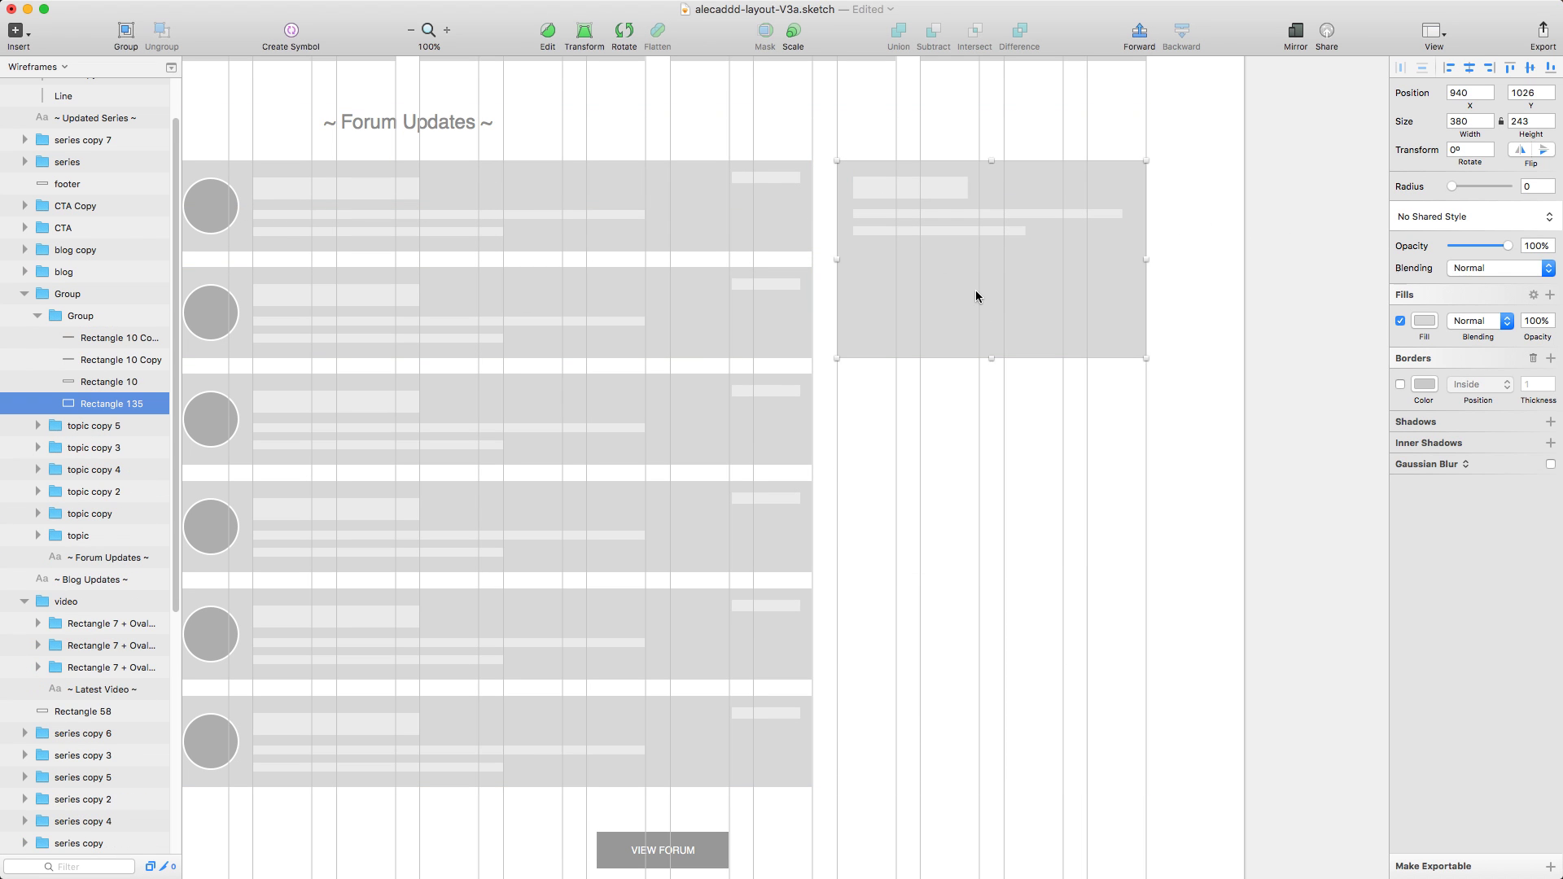
key("v")
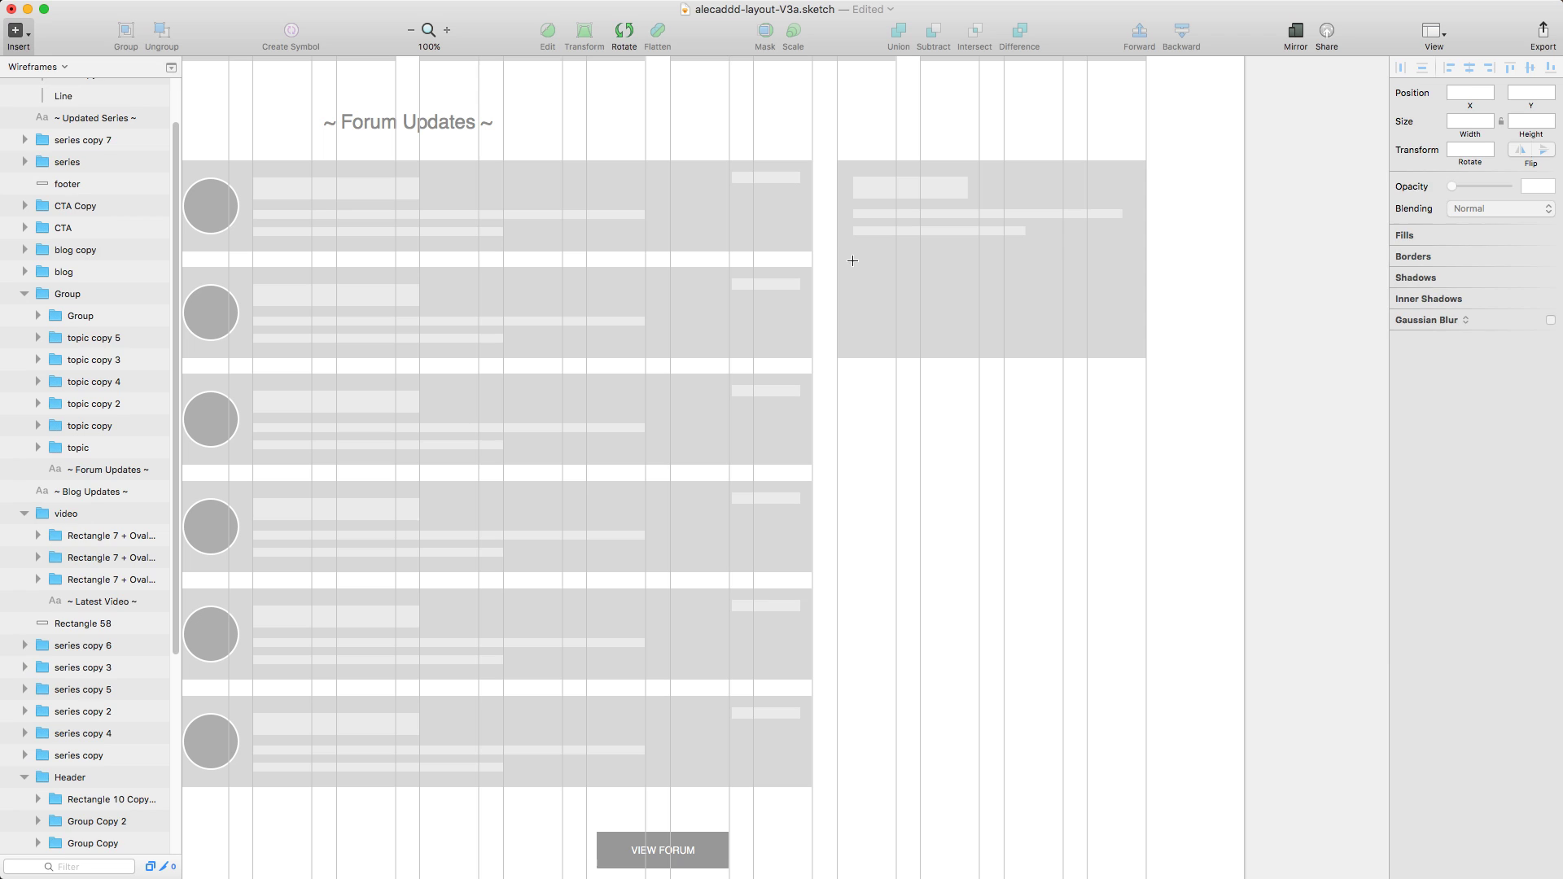
left_click_drag(852, 260, 1127, 259)
left_click(1424, 290)
Step: Paste a small avatar circle into the card, duplicate it, and position the line beside it
left_click(936, 237)
left_click(940, 231, "super")
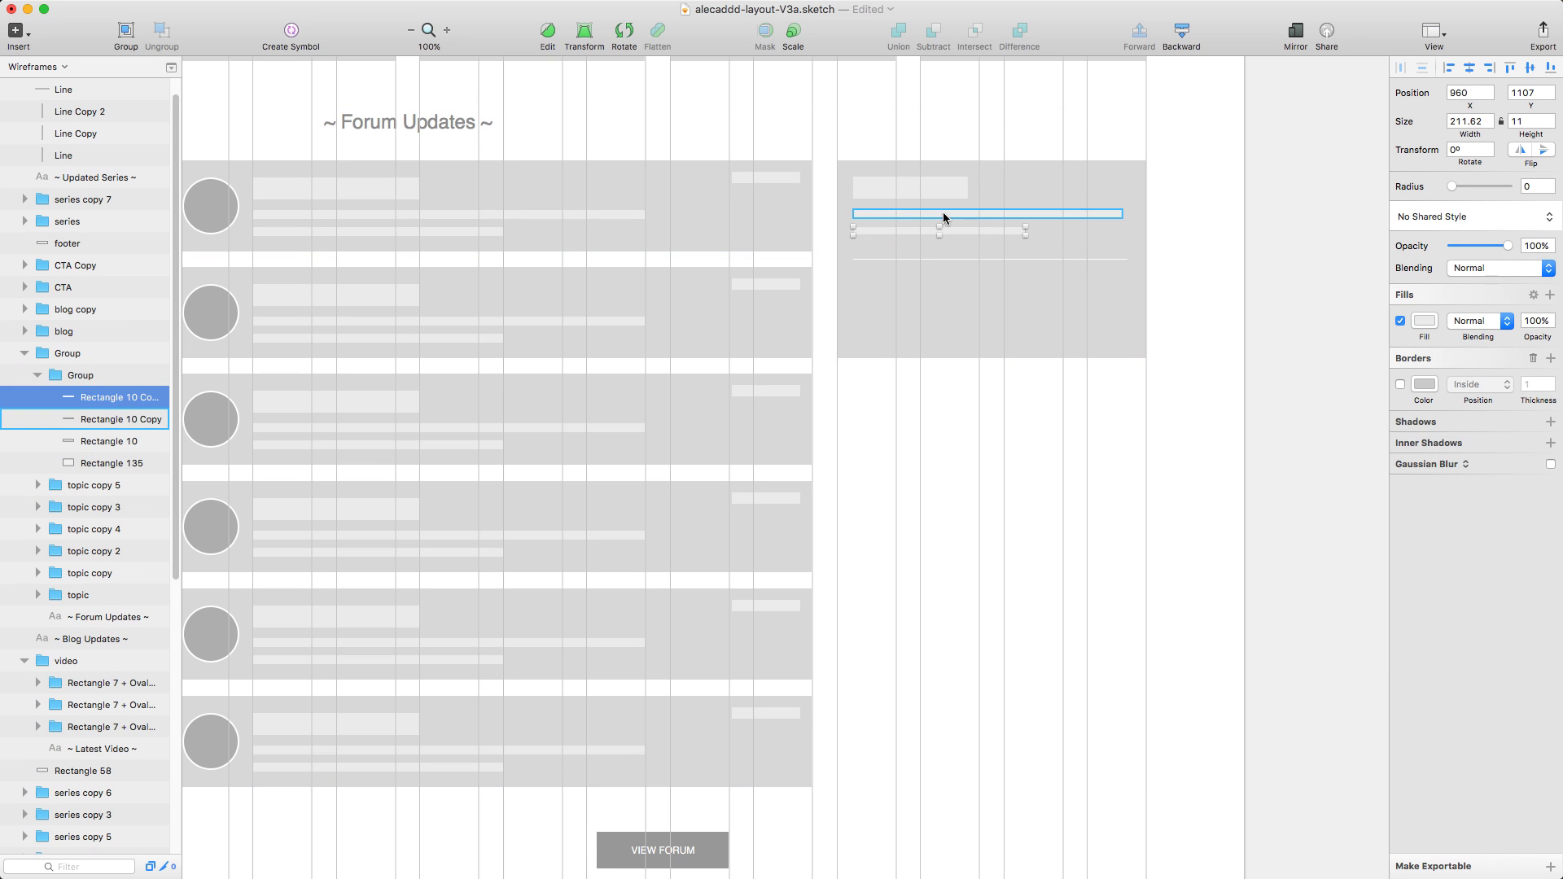
key("super+v")
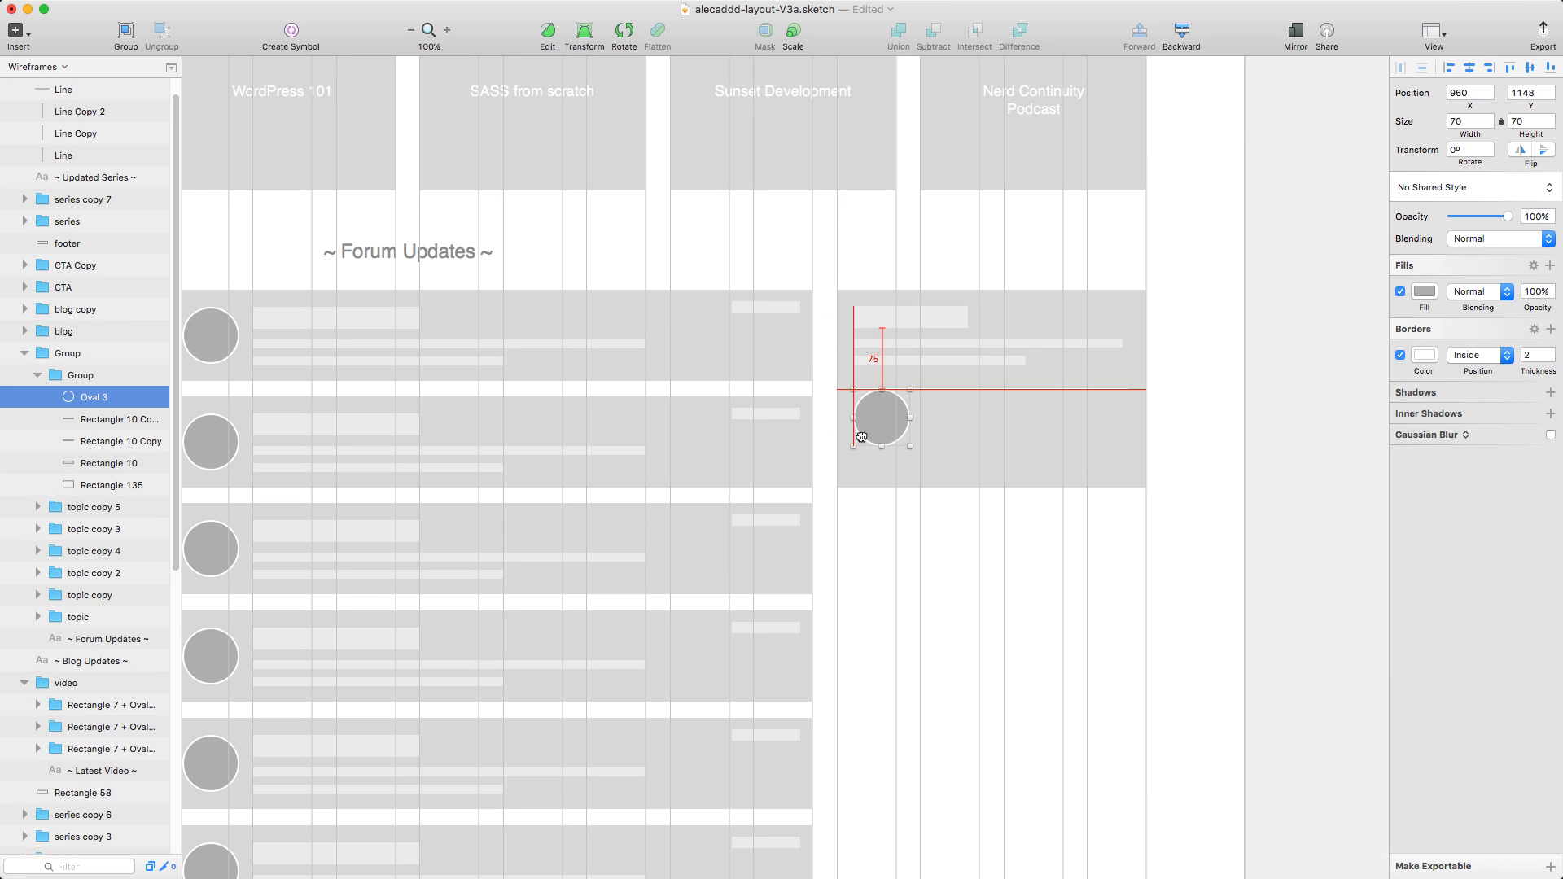
left_click_drag(864, 414, 868, 474)
key("Escape")
key("super+z")
key("super+z")
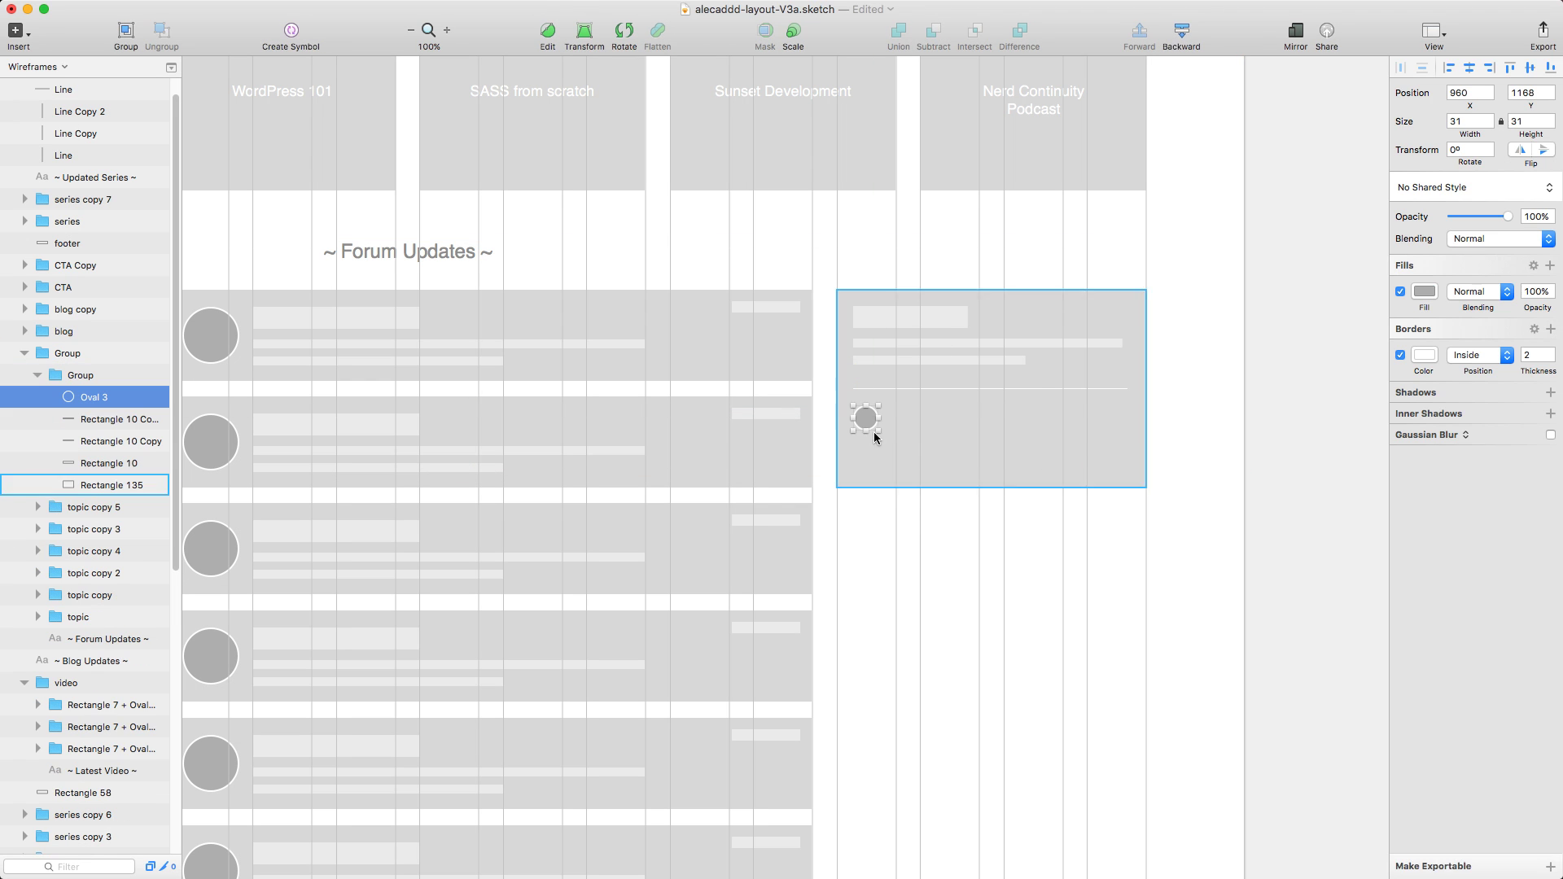
key("super+shift+z")
key("super+shift+z")
left_click_drag(885, 359, 915, 410)
Step: Build the first list row with an 88-wide short bar and long thin bar, then group it
key("super+plus")
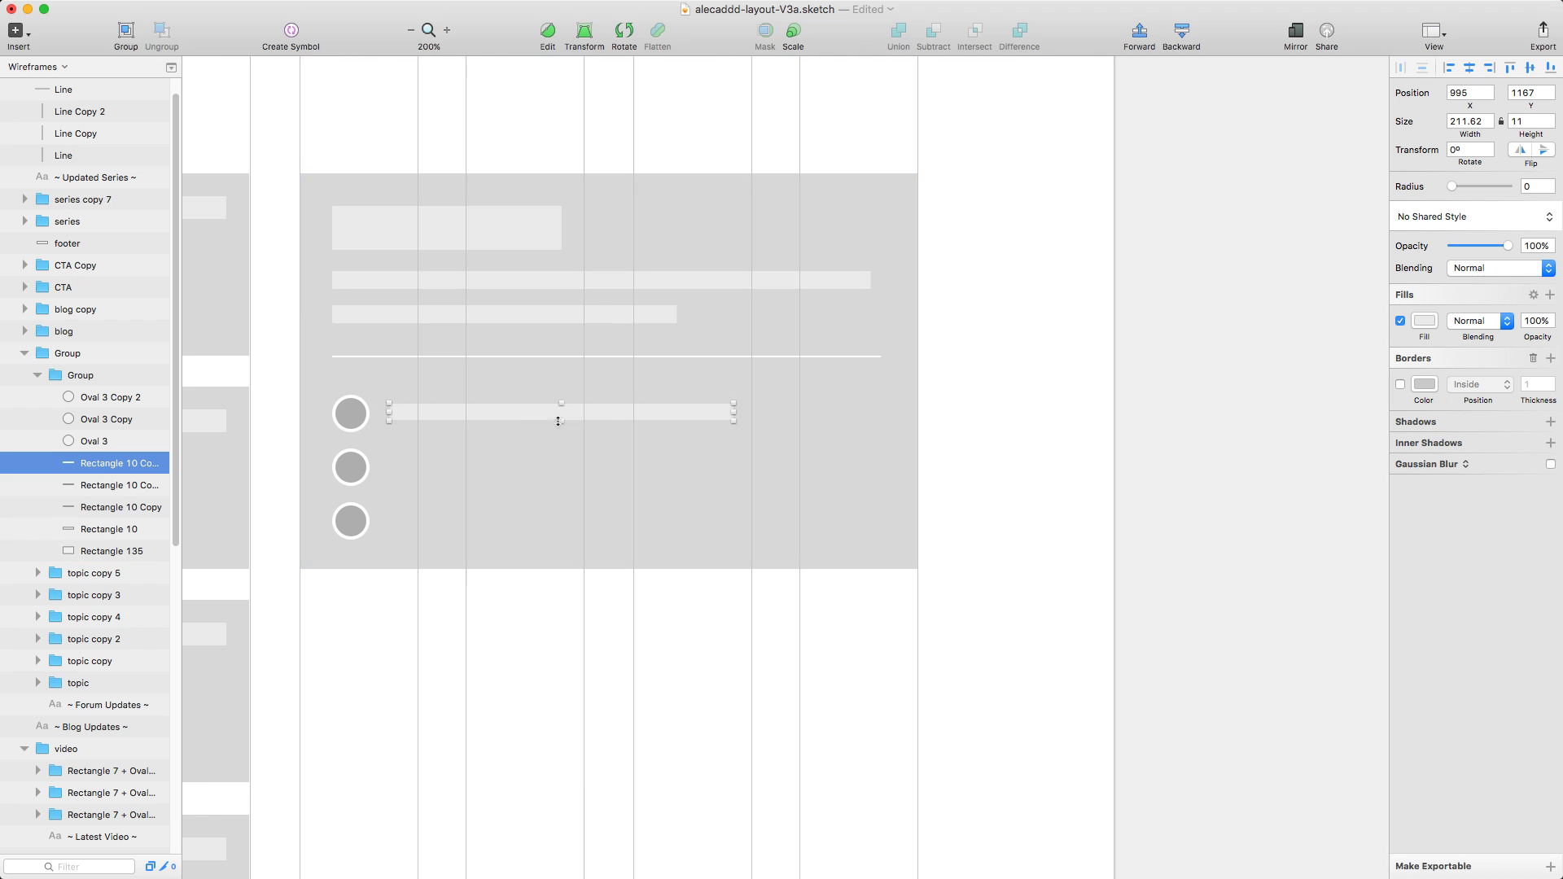
left_click_drag(738, 409, 878, 413)
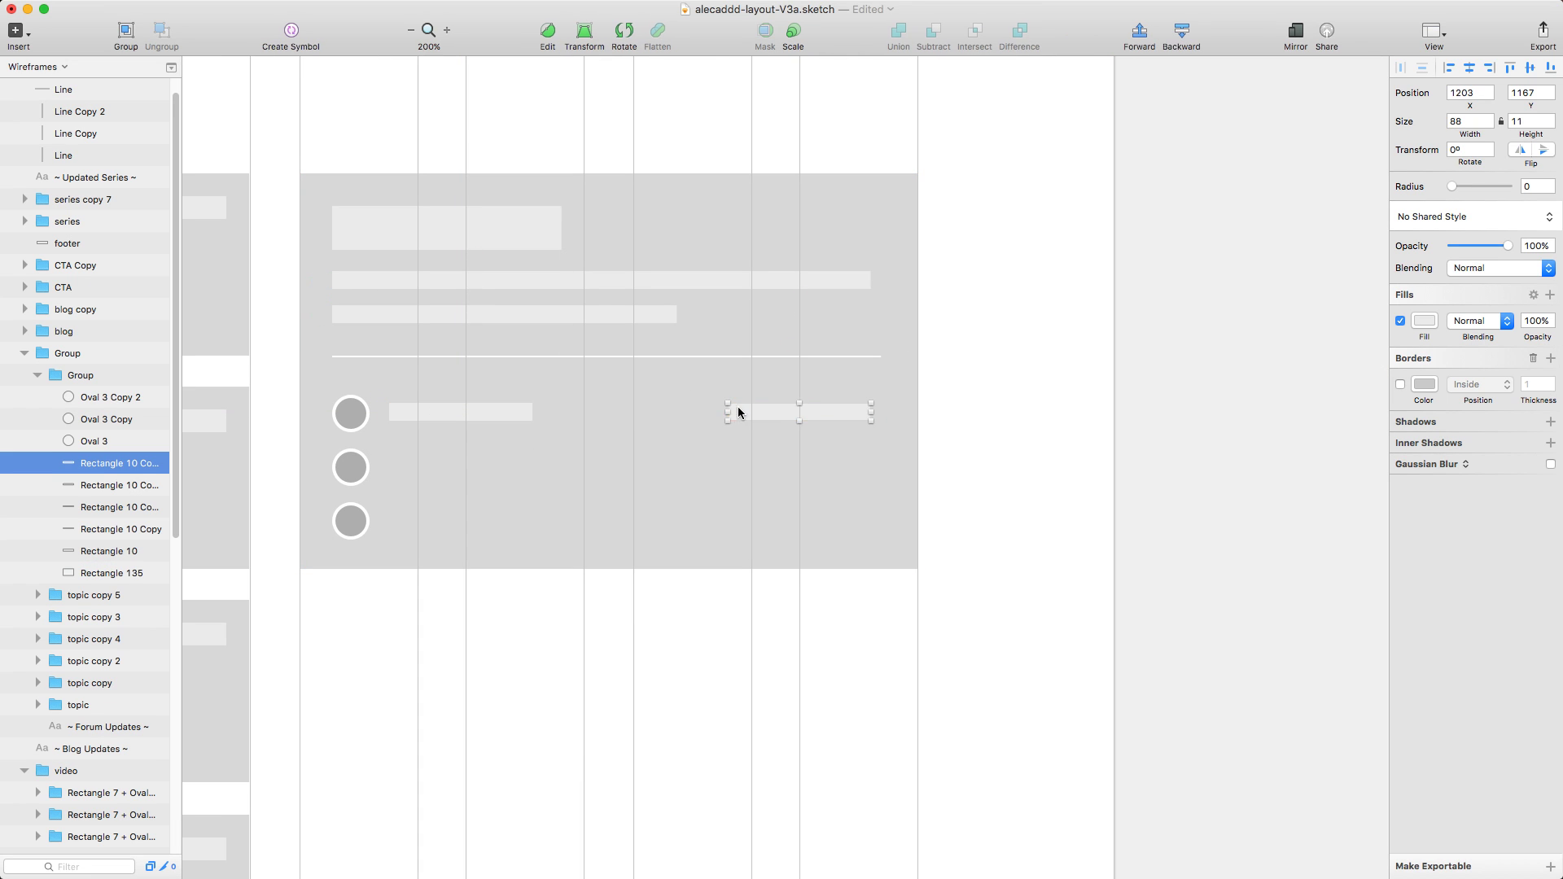
left_click(466, 409, "shift")
left_click(466, 409)
left_click_drag(466, 408, 872, 430)
left_click_drag(1048, 411, 349, 412)
key("super+g")
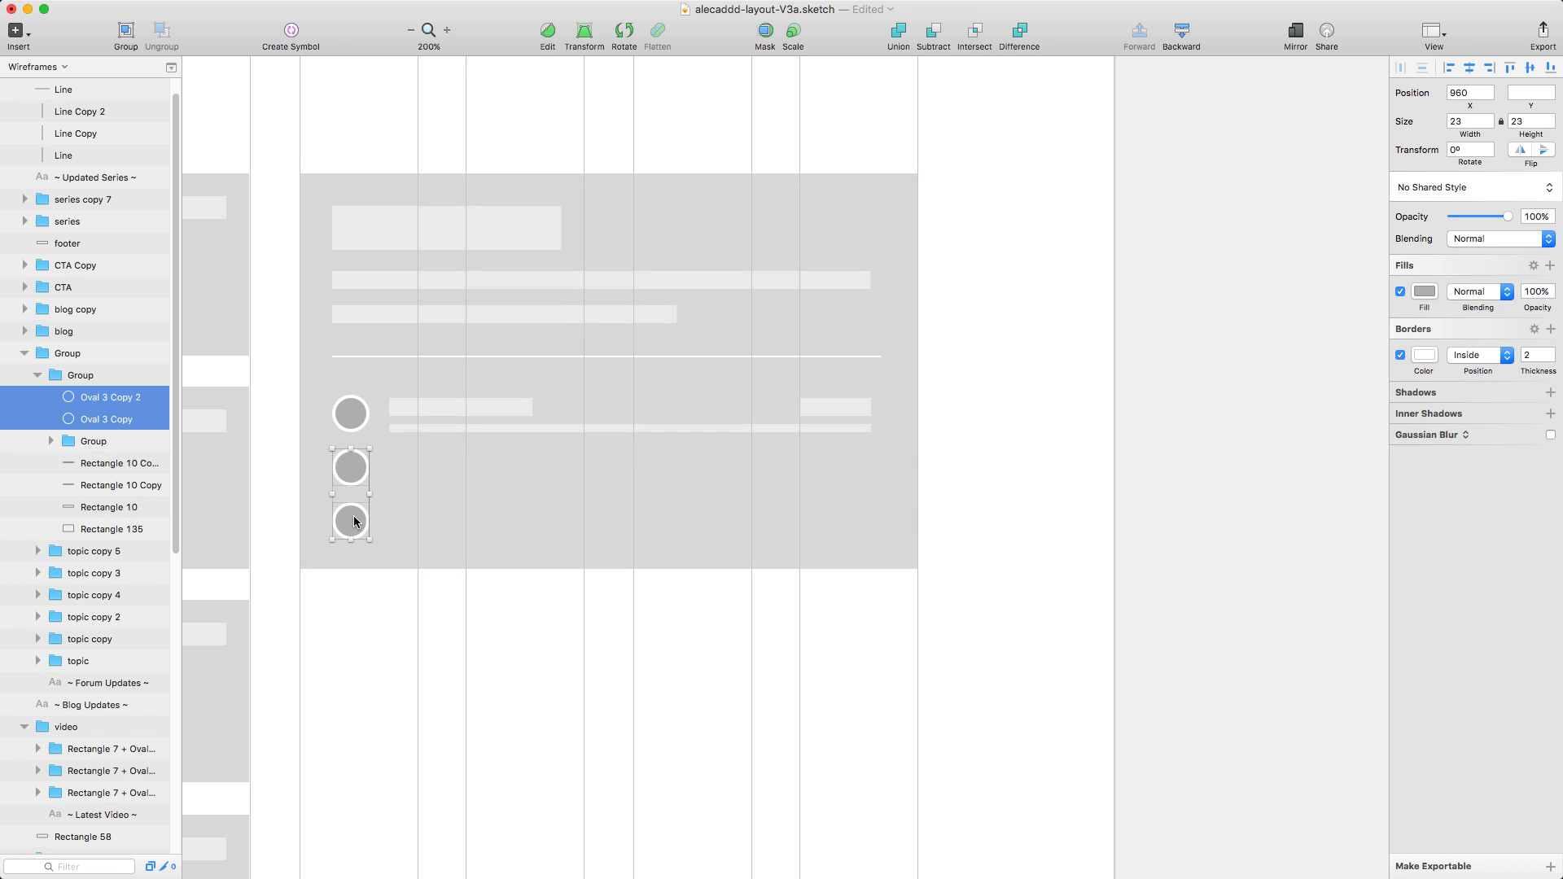
Step: Delete the two lone circles and copy the grouped row down into rows two and three
left_click(353, 524)
left_click(350, 469, "shift")
key("Delete")
left_click_drag(353, 480, 355, 510)
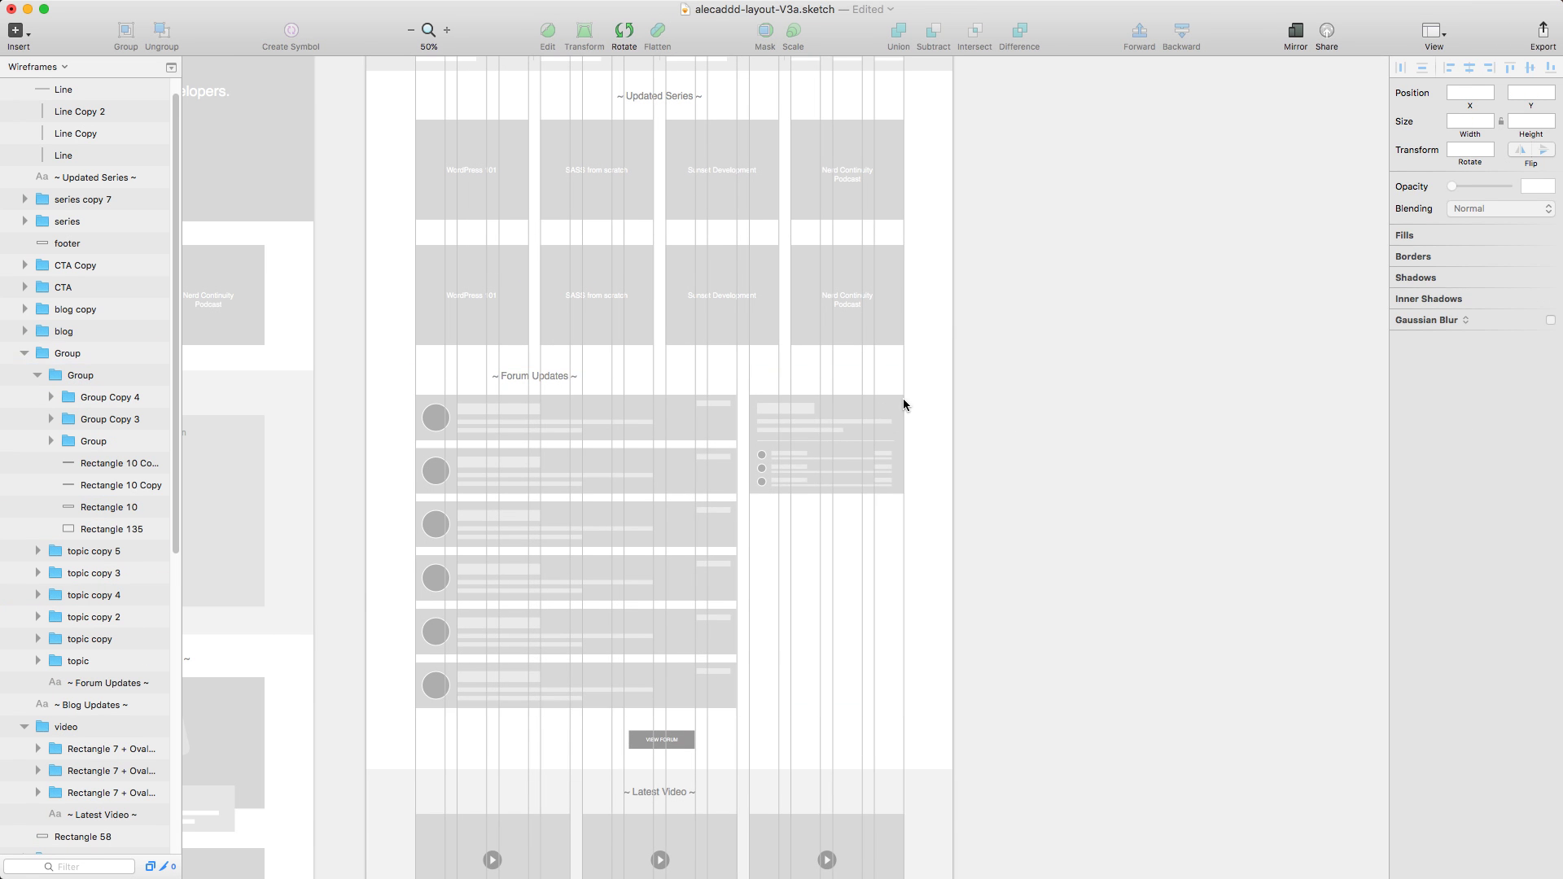
Step: Stack two copies of the finished sidebar card below it beside Forum Updates
left_click(824, 420)
double_click(806, 410)
left_click(827, 430)
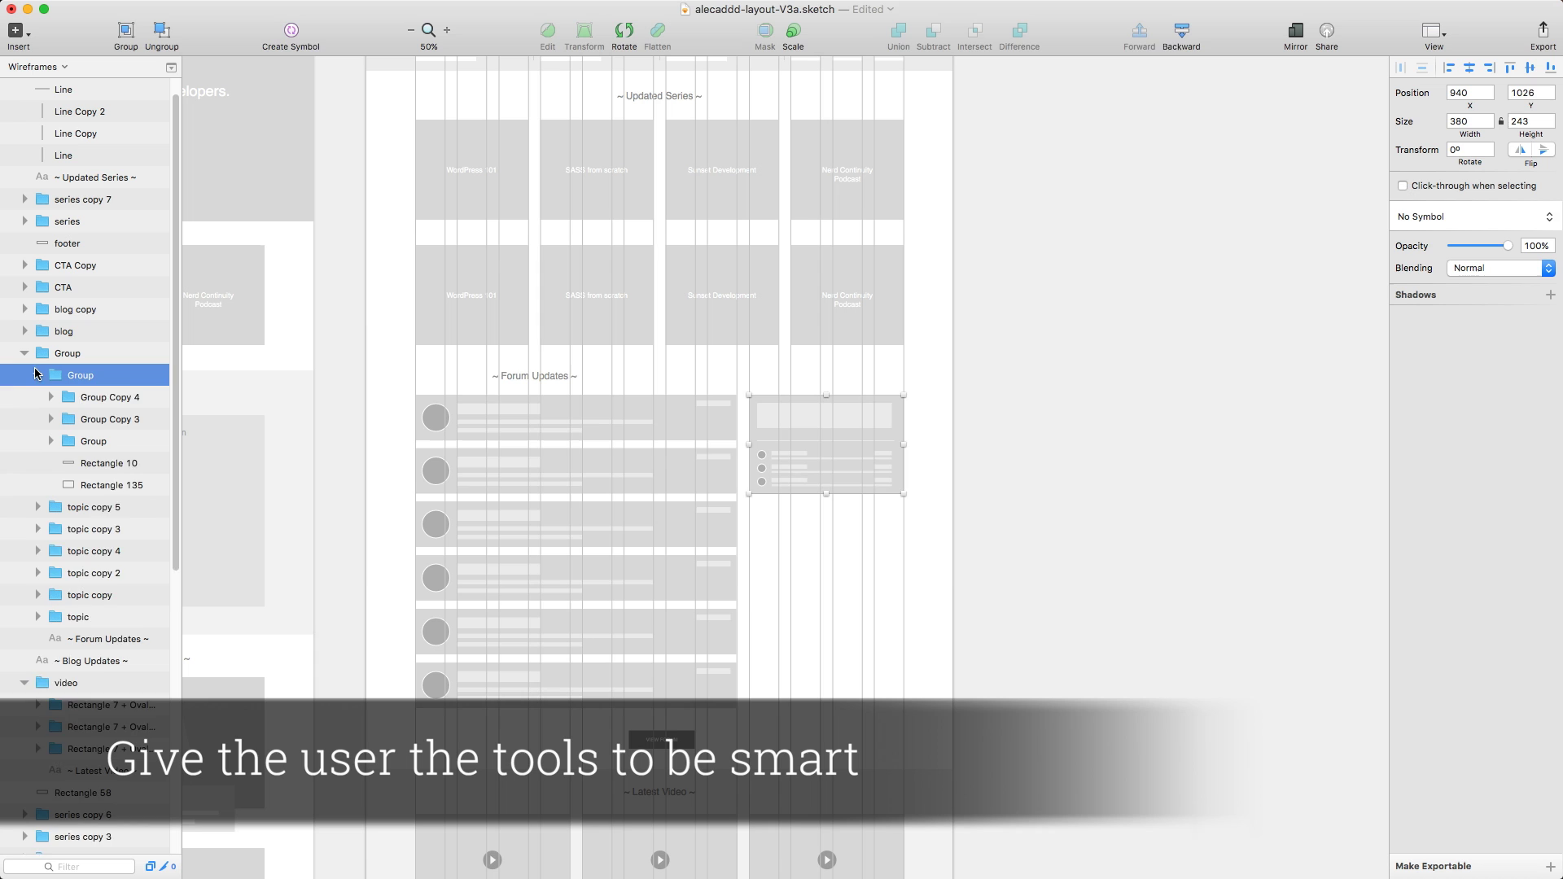
left_click_drag(827, 430, 829, 644)
Step: Extend the header's three vertical divider lines slightly downward, then save the document
left_click(957, 538)
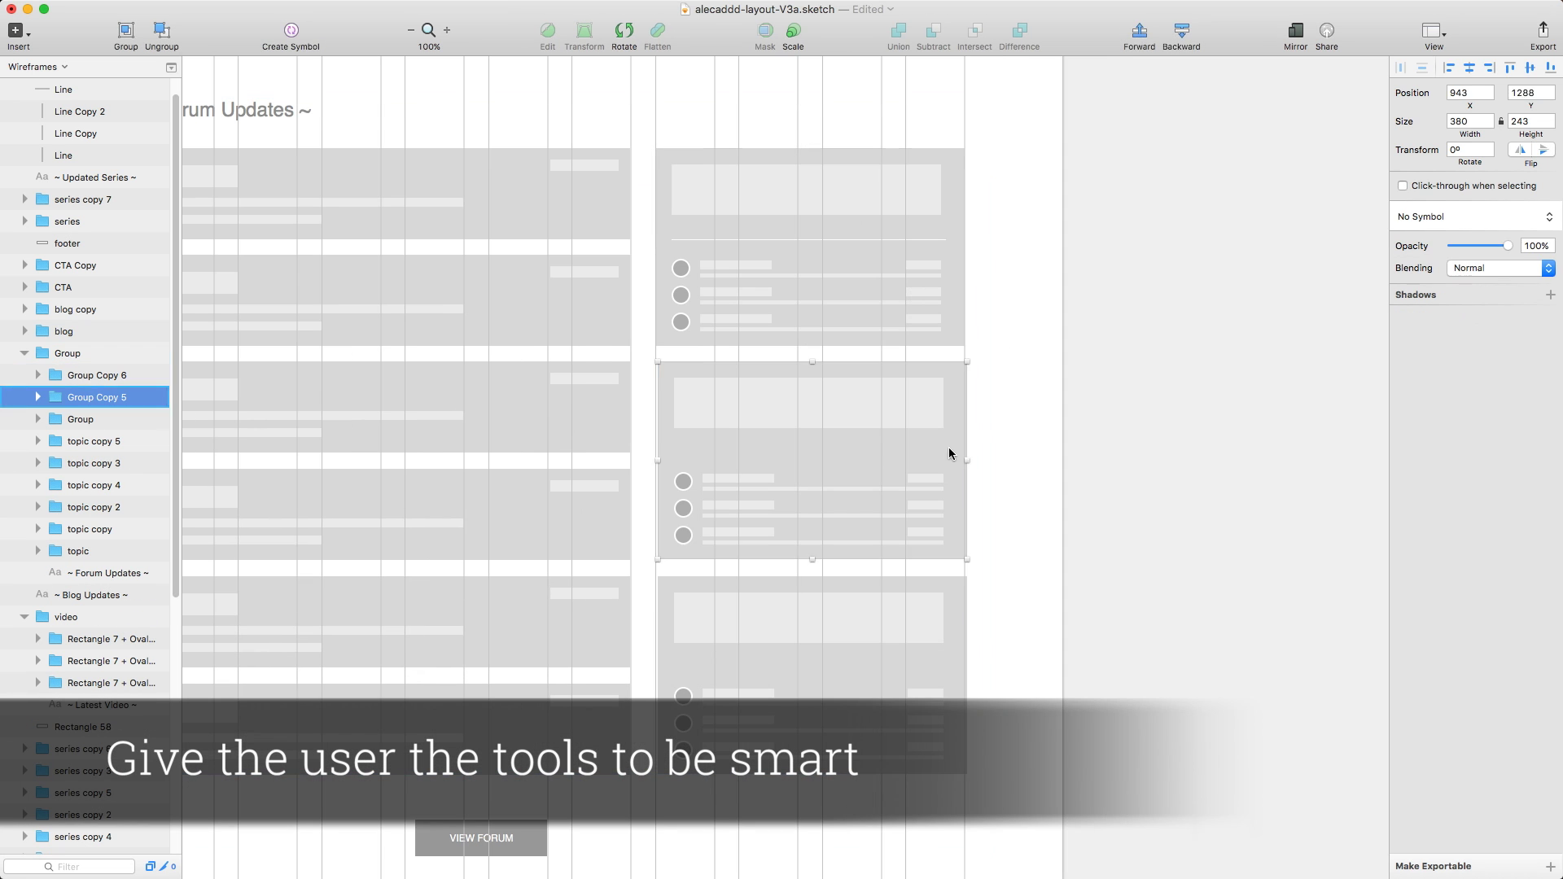
left_click(1043, 560)
scroll(1075, 537, "down", 5)
scroll(863, 391, "down", 3)
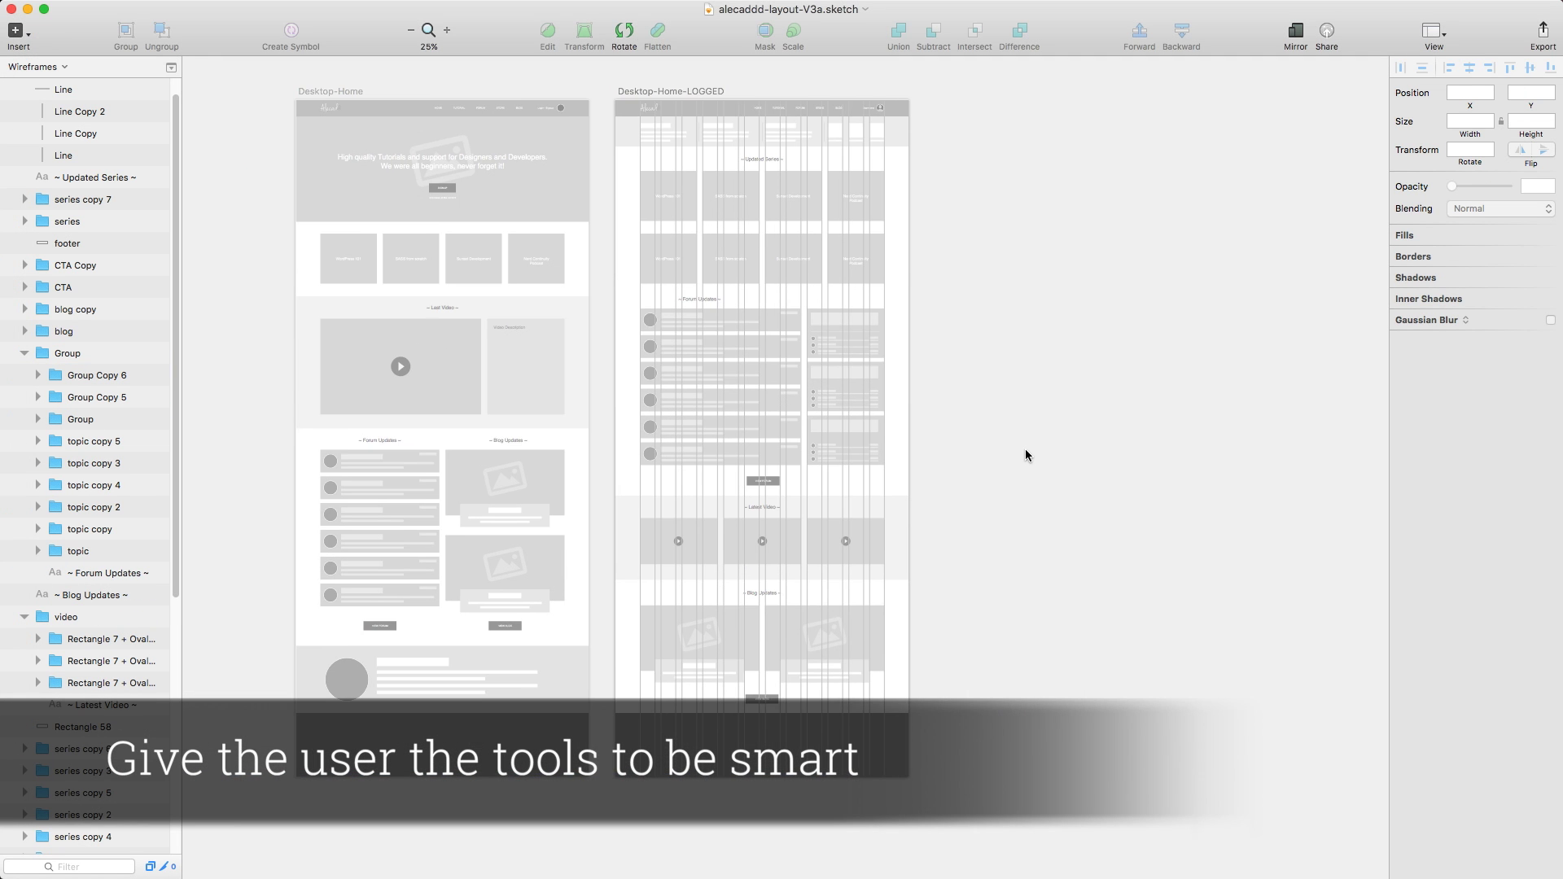
scroll(1059, 497, "up", 3)
scroll(1091, 521, "up", 5)
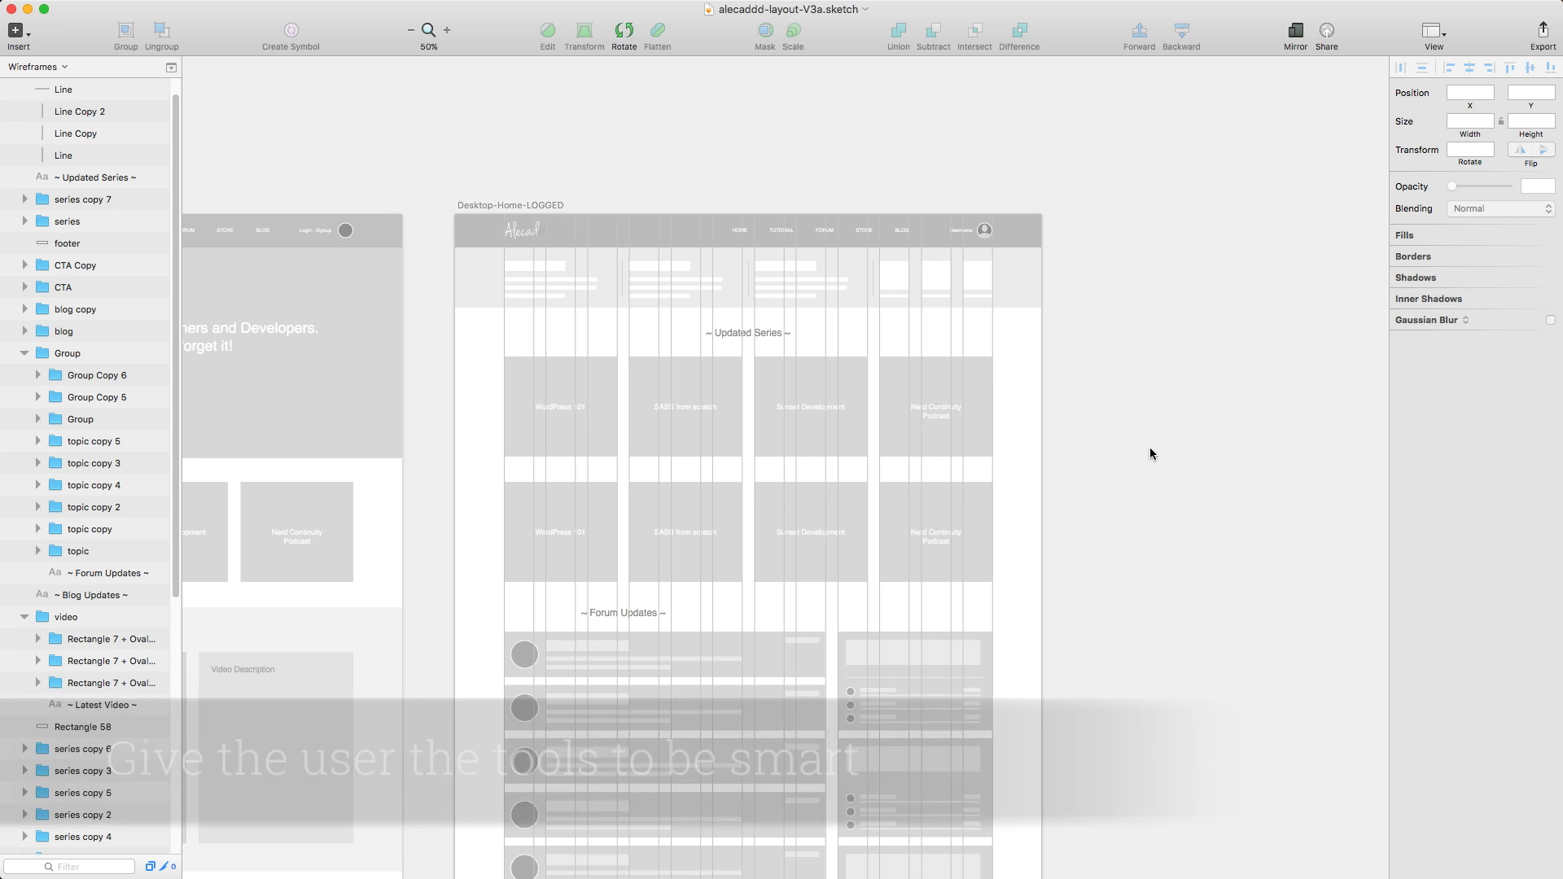
scroll(1132, 399, "left", 2)
scroll(1136, 388, "up", 5)
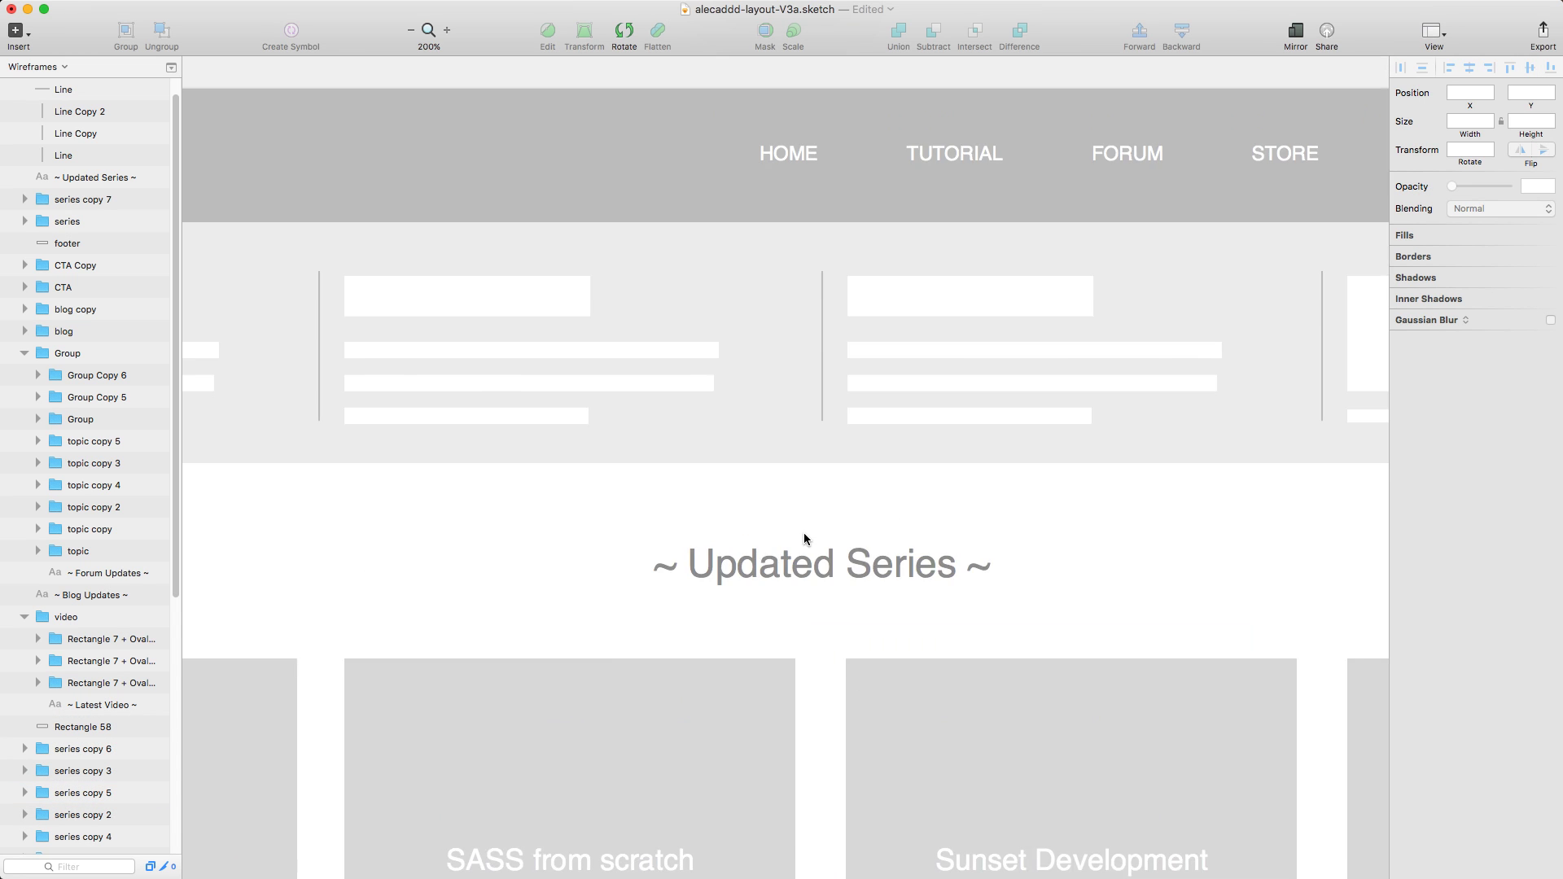
scroll(804, 532, "down", 3)
left_click(903, 318)
left_click_drag(723, 388, 902, 402)
scroll(901, 391, "up", 3)
scroll(902, 402, "down", 4)
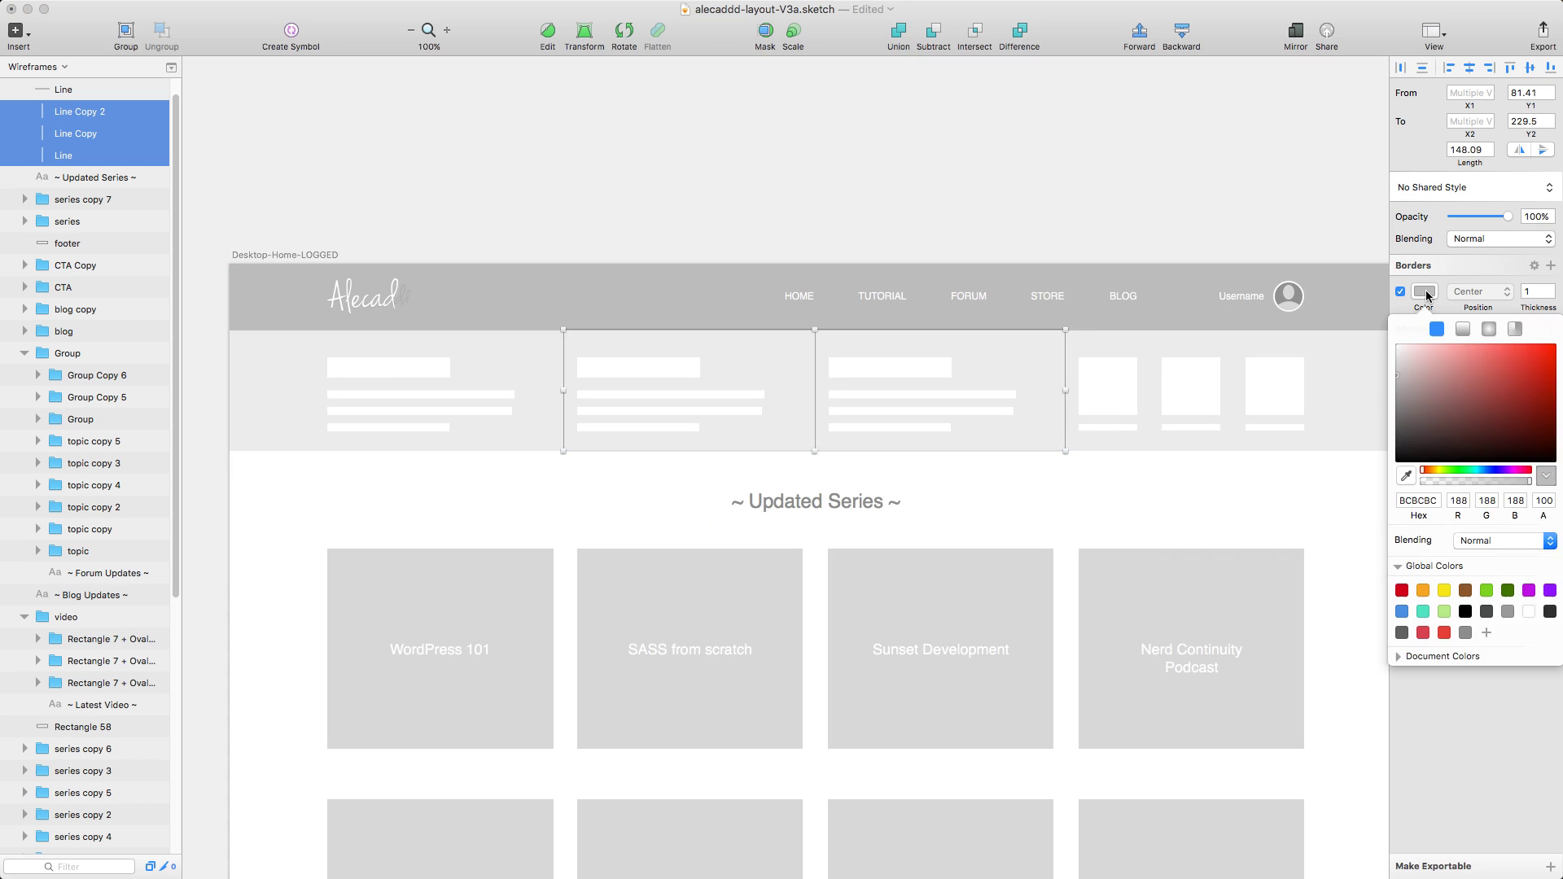
left_click(1029, 162)
key("super+s")
Step: Centre the ~ Forum Updates ~ heading horizontally on the artboard
key("super+minus")
scroll(977, 310, "down", 6)
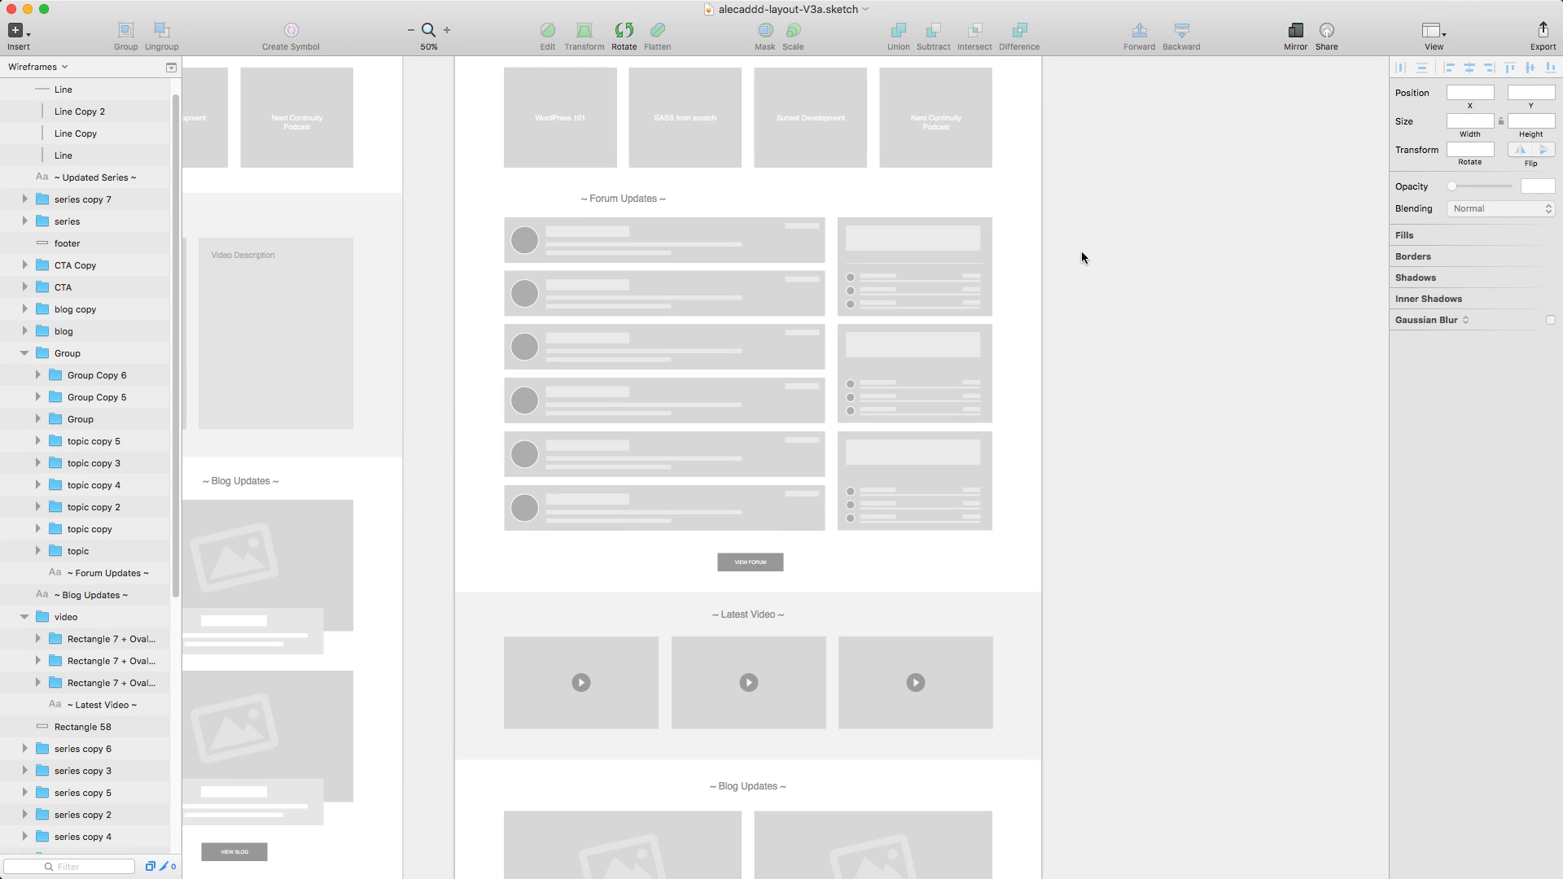
scroll(1081, 250, "down", 5)
scroll(1082, 254, "up", 6)
left_click(628, 258)
left_click_drag(627, 257, 752, 258)
left_click(1077, 557)
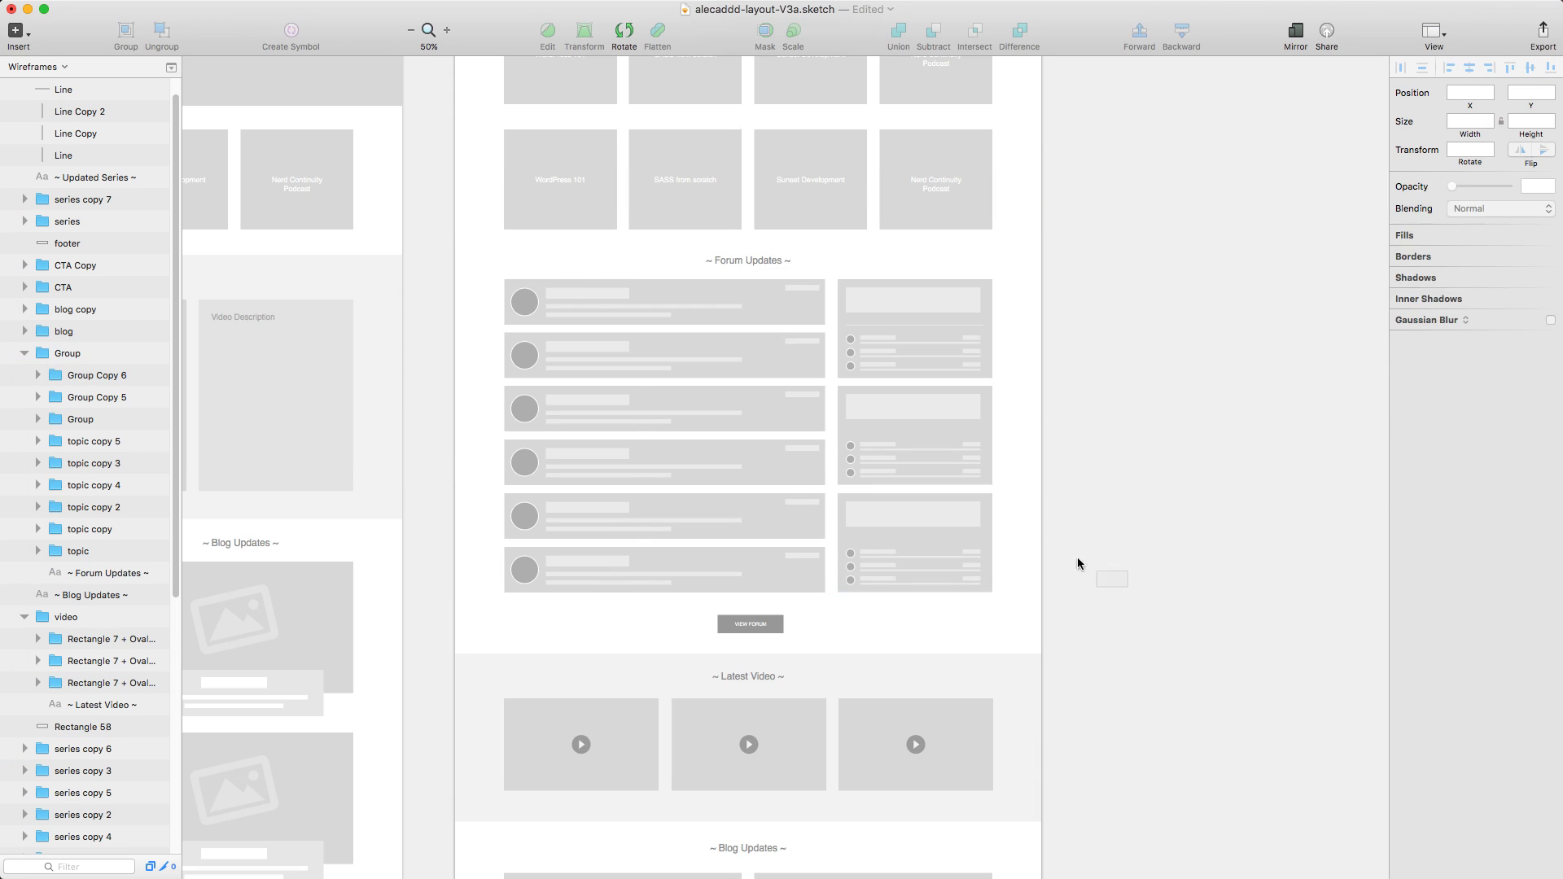
left_click(868, 261)
scroll(551, 321, "up", 5)
scroll(22, 373, "up", 1)
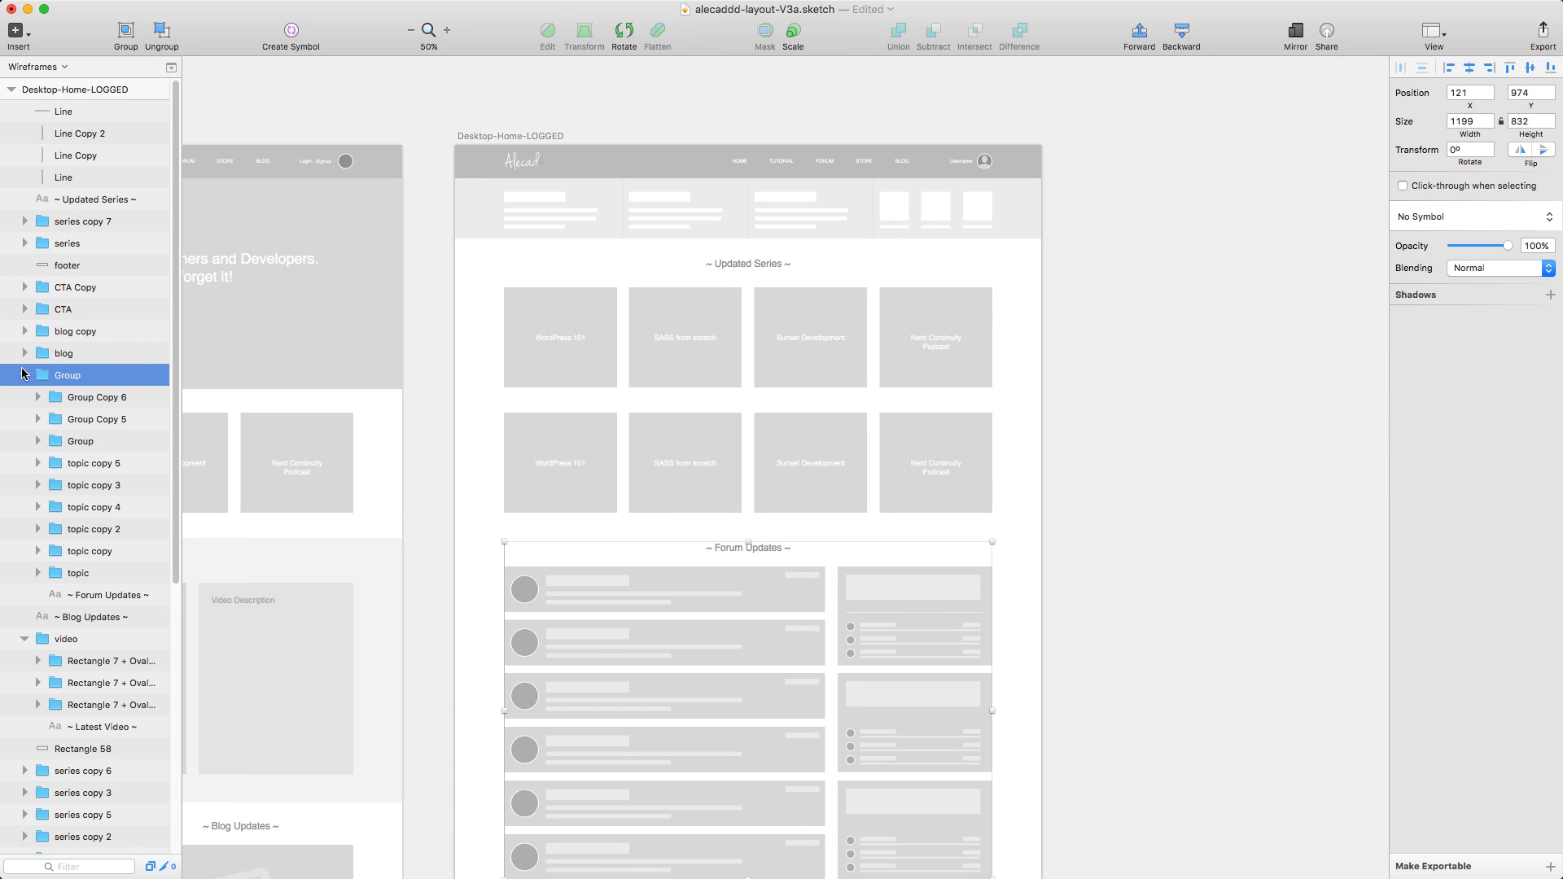
Step: Paste the background rectangle, move the series layers above it, and stretch it to 700 tall
key("super+v")
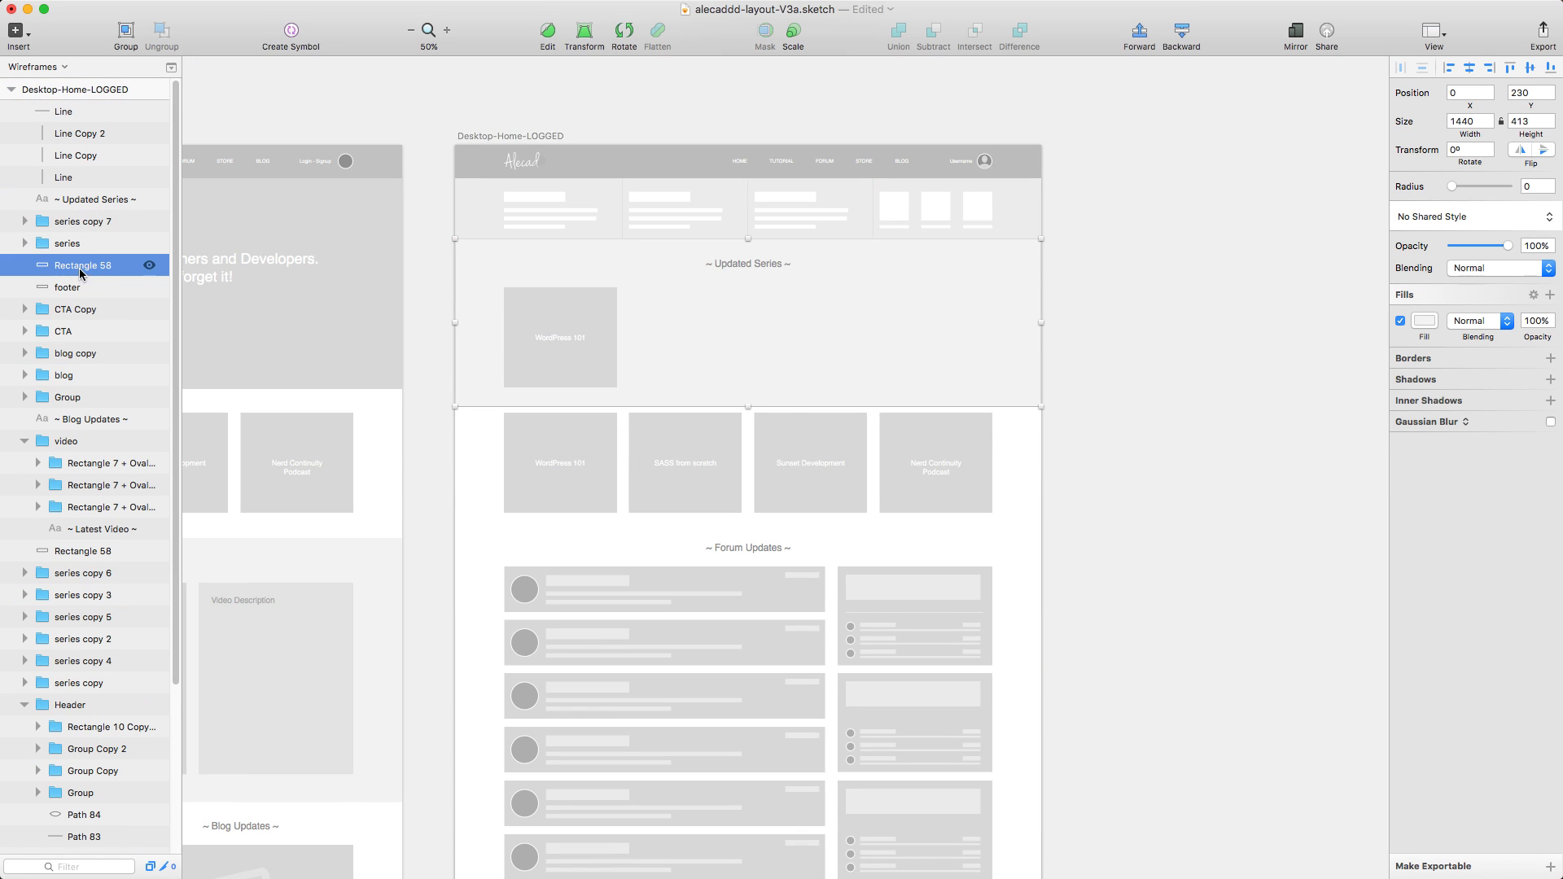
left_click(78, 572)
left_click(78, 683, "shift")
left_click_drag(78, 682, 82, 232)
left_click(748, 403)
left_click_drag(748, 406, 740, 525)
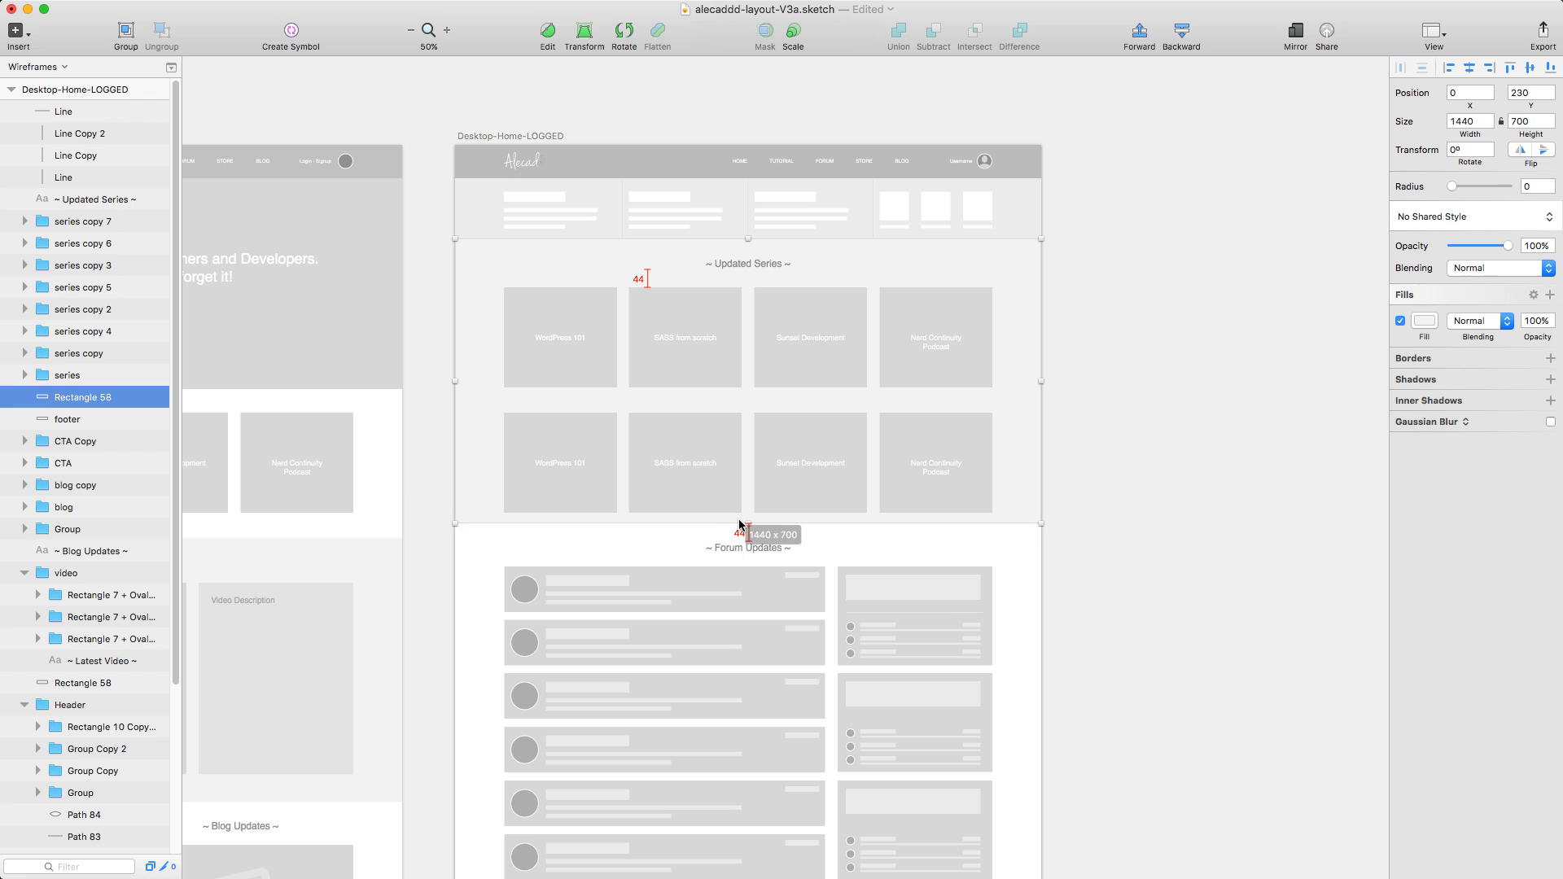
Step: Check the band's fill colour and compare the Updated Series section across both artboards
left_click(1424, 320)
scroll(1085, 365, "down", 1)
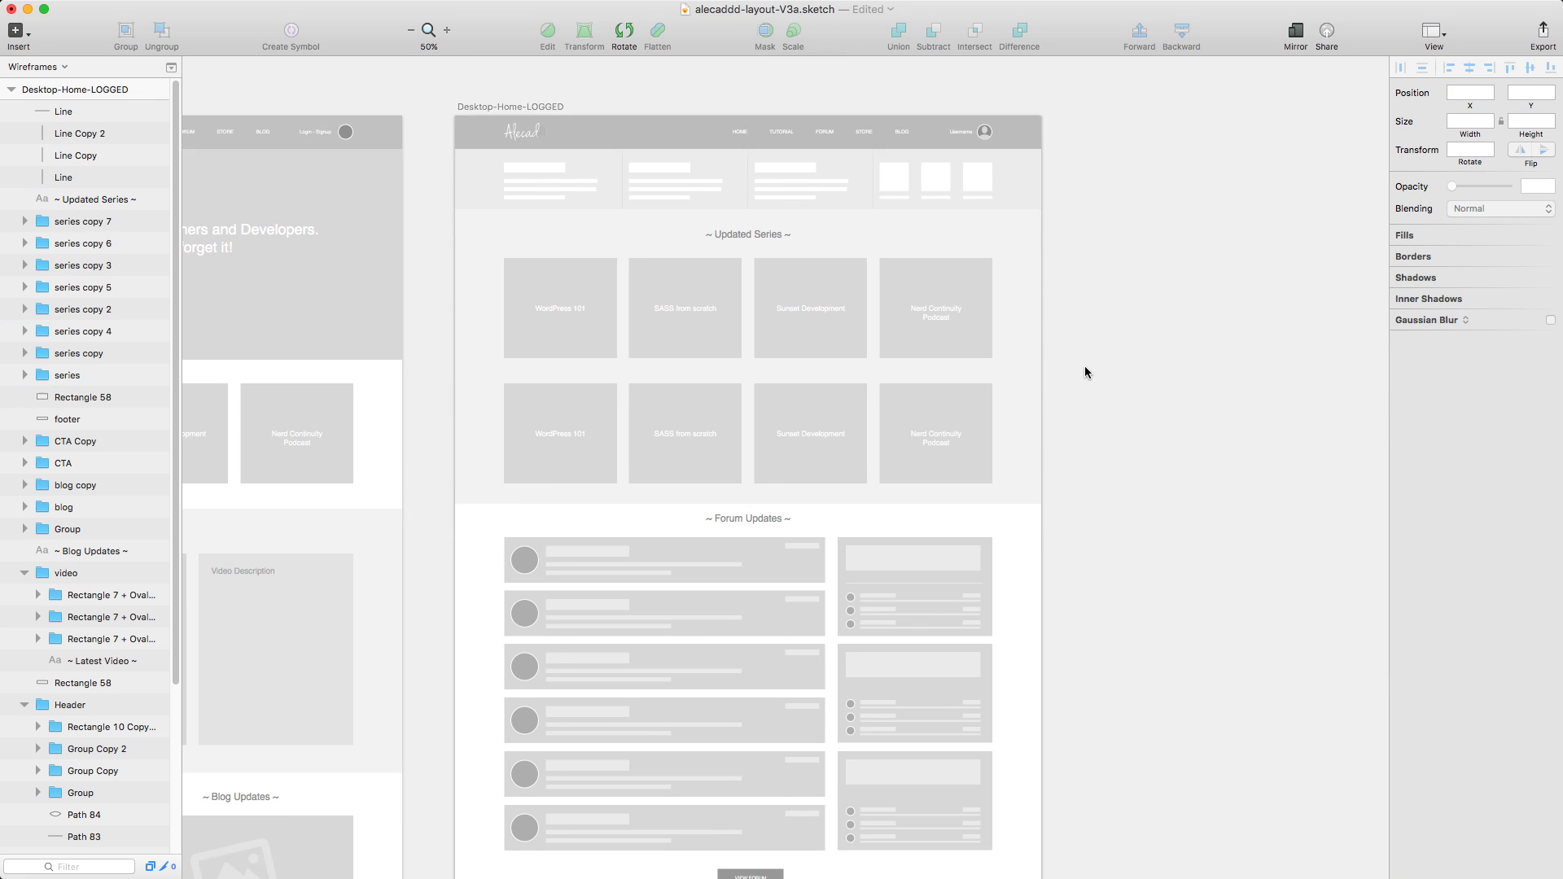
key("super+0")
key("super+minus")
key("super+minus")
left_click_drag(960, 706, 562, 307)
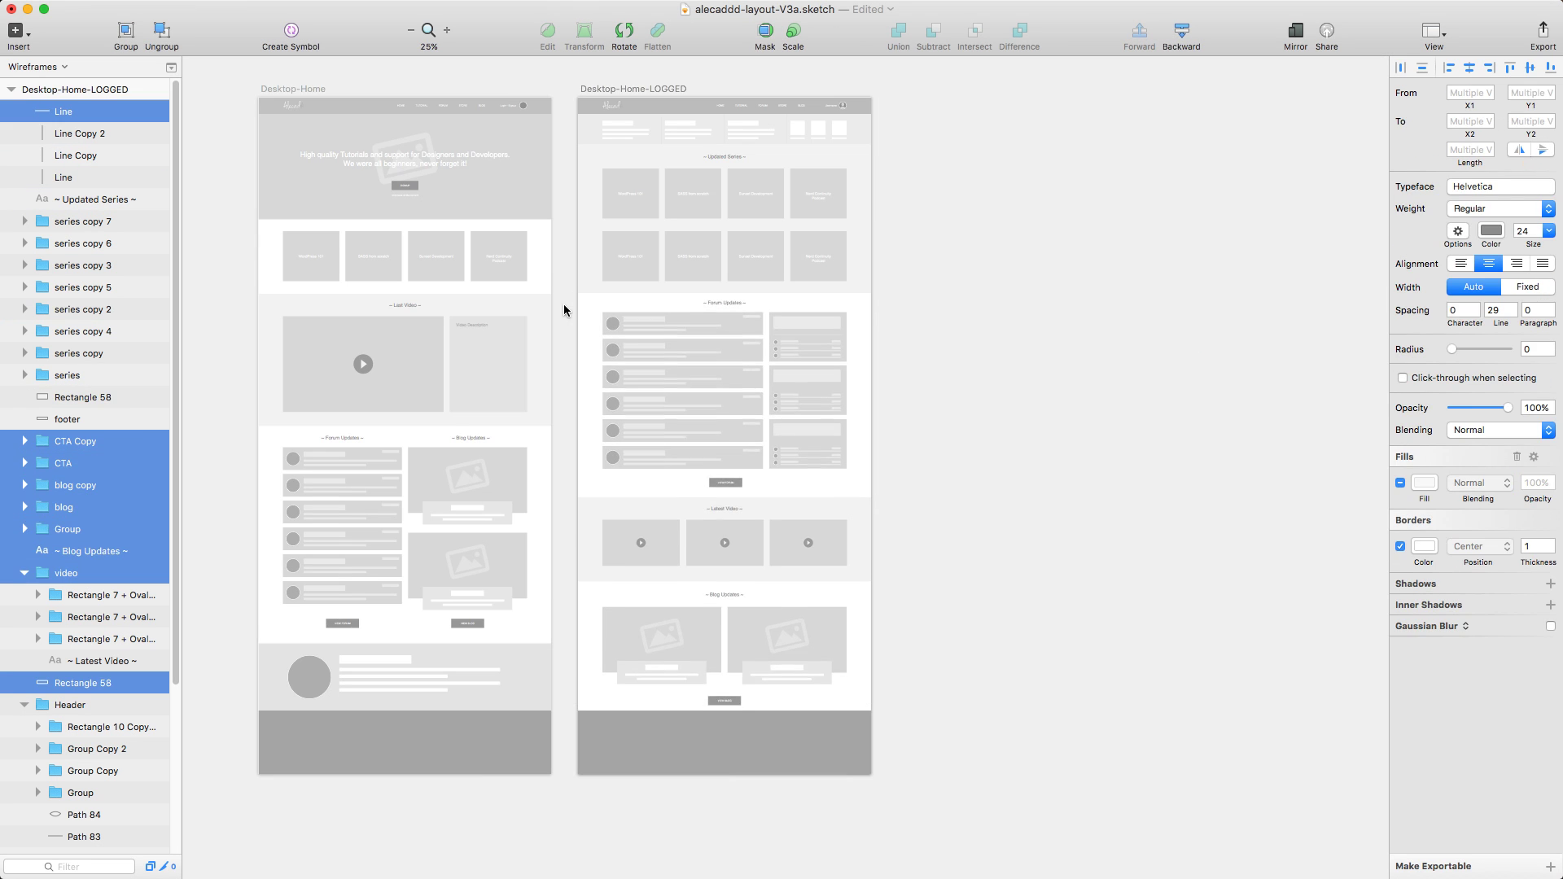
scroll(980, 381, "up", 2)
scroll(756, 595, "down", 4)
scroll(1016, 431, "up", 3)
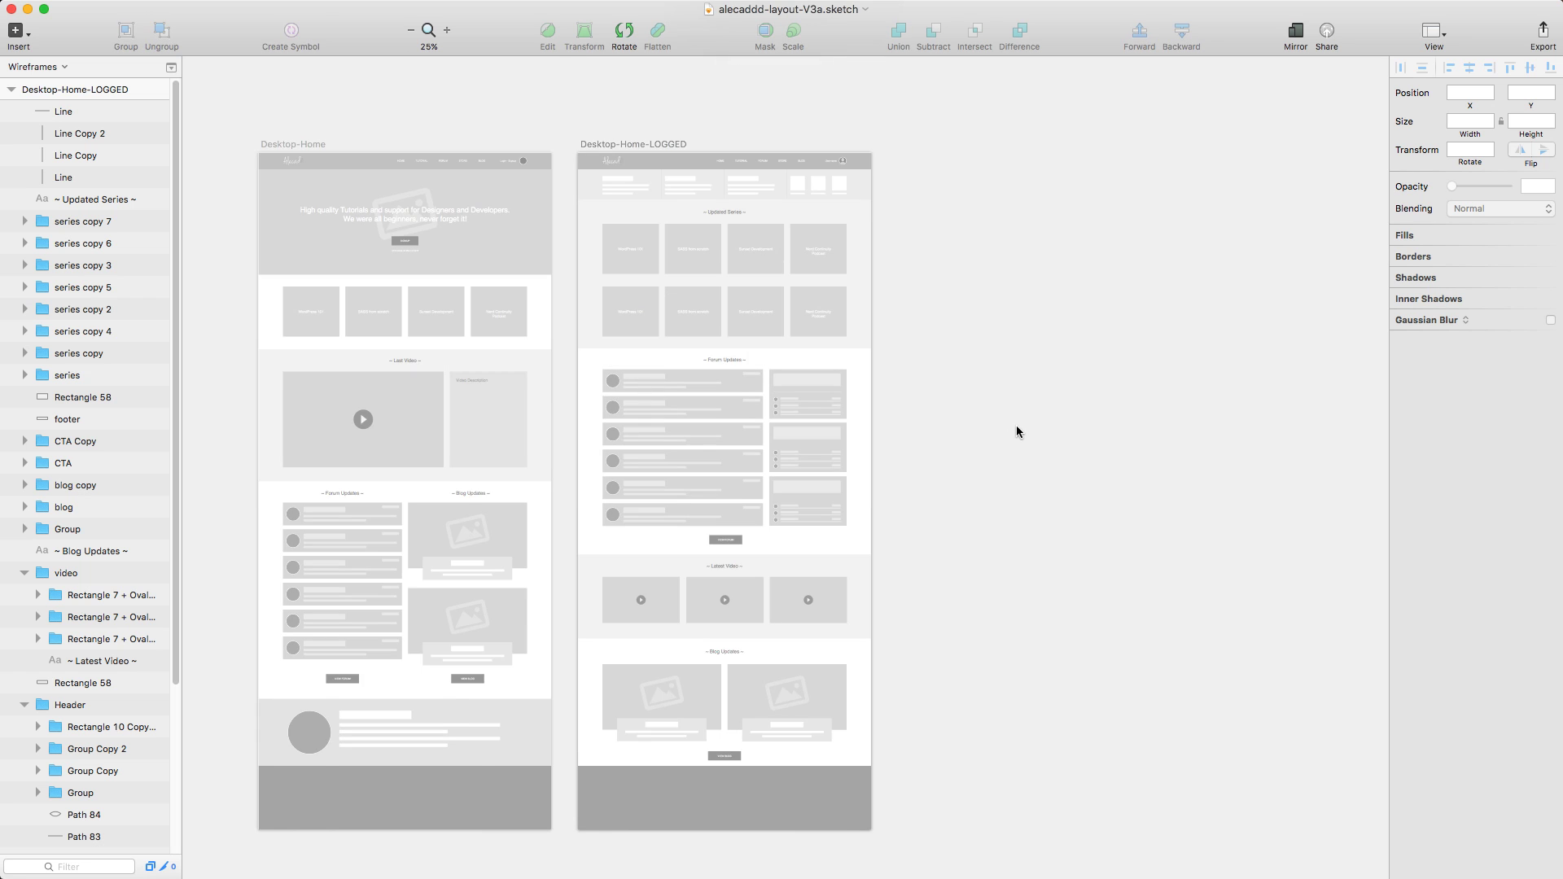
key("super+0")
scroll(864, 329, "up", 3)
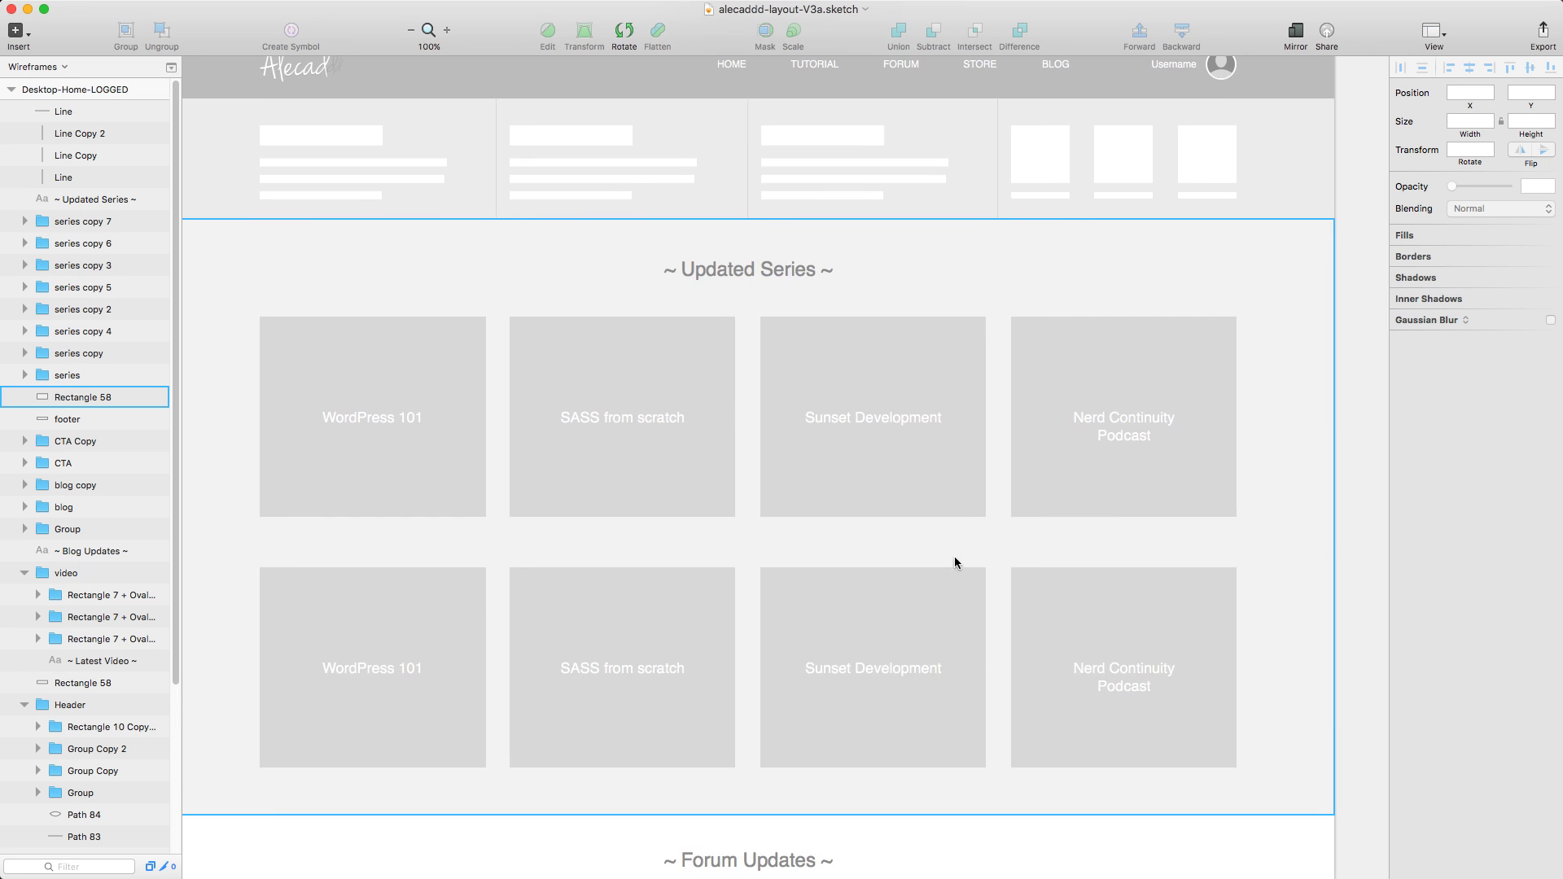
key("super+minus")
scroll(1077, 428, "down", 5)
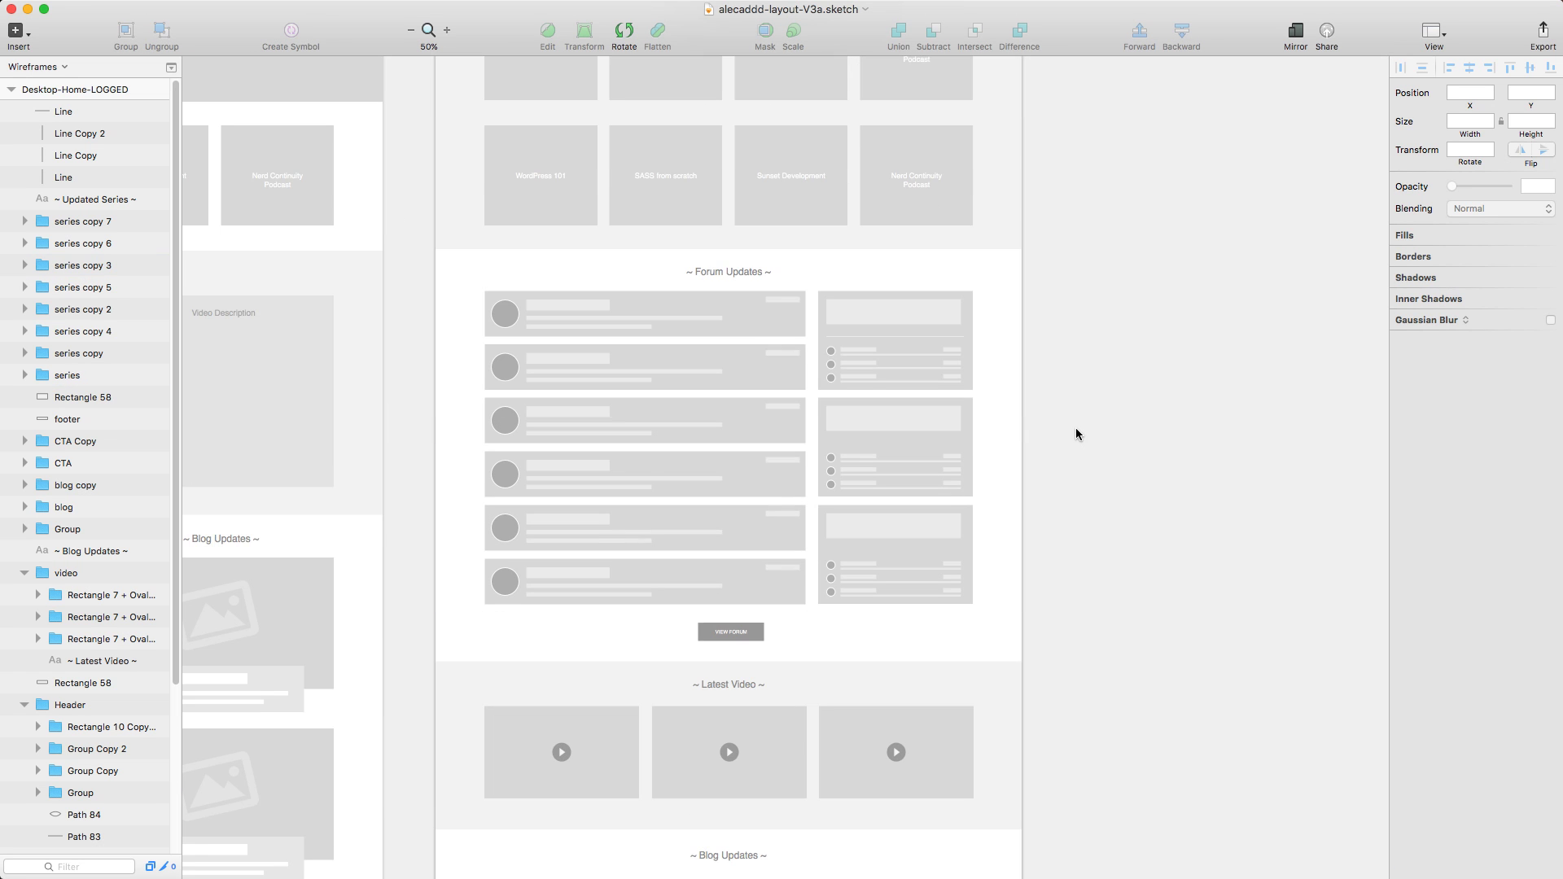
scroll(1076, 427, "down", 3)
key("super+minus")
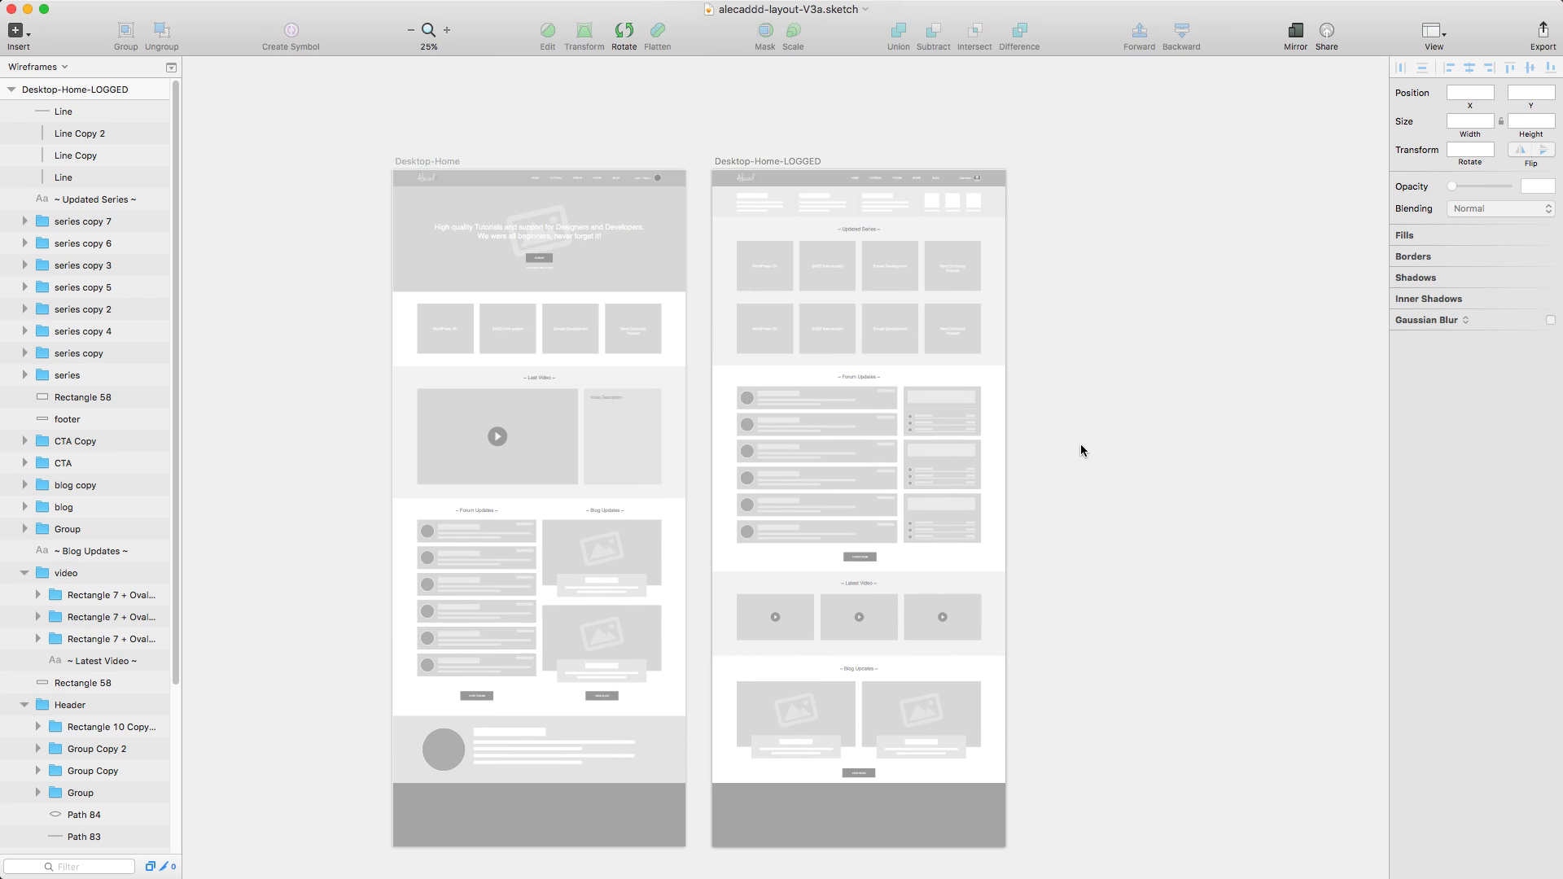
key("super+0")
Step: Place 'search' placeholder text inside the header's white box and group them
scroll(1083, 447, "up", 10)
left_click(810, 374)
left_click_drag(810, 374, 1021, 383)
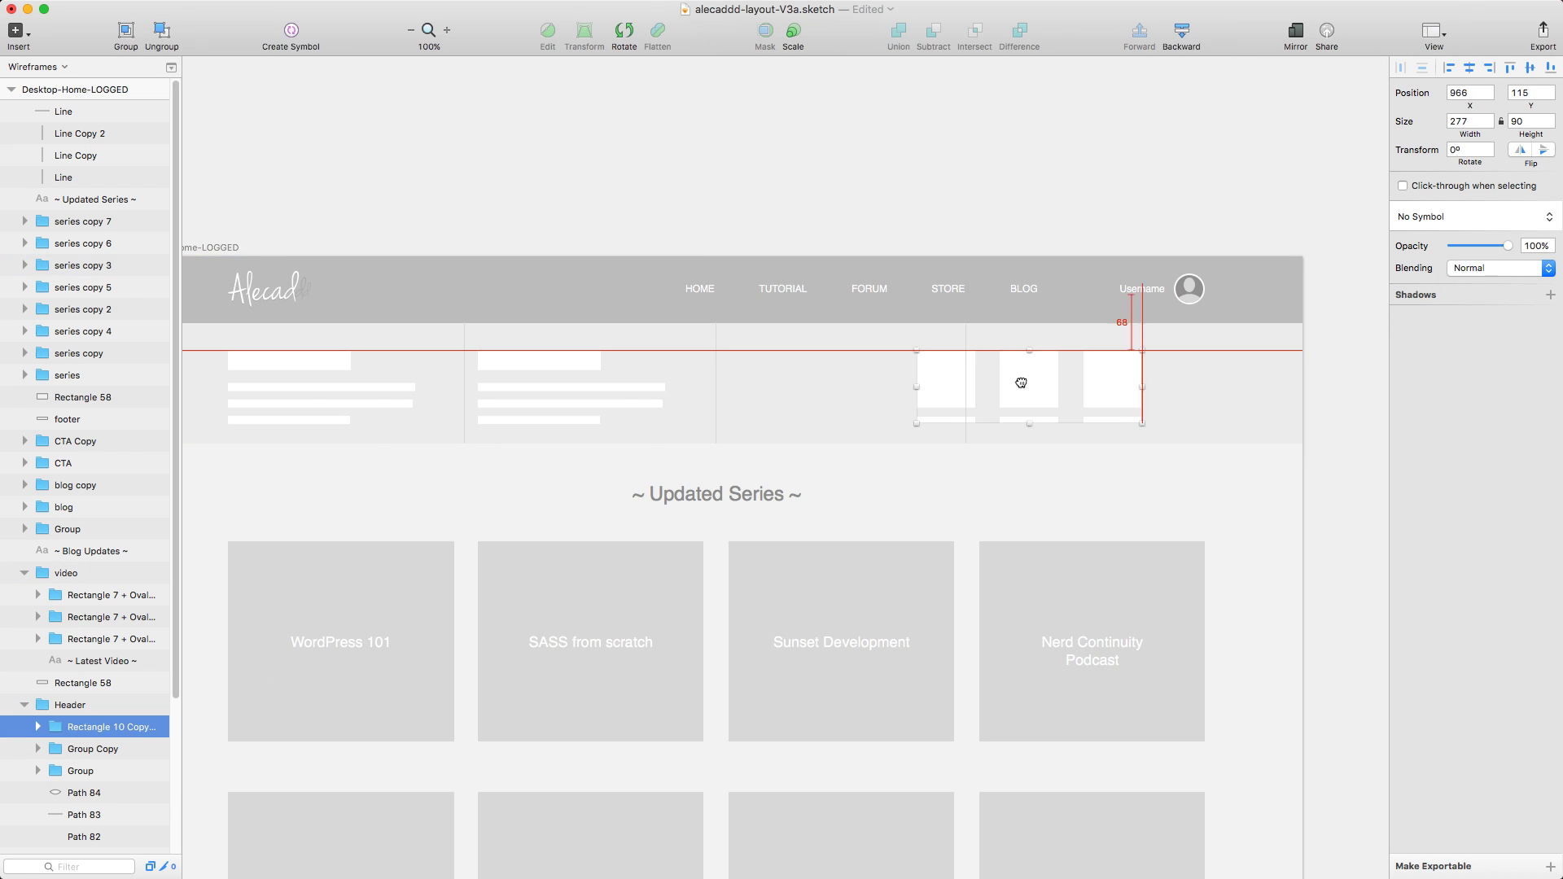
scroll(1051, 269, "right", 2)
left_click(977, 392)
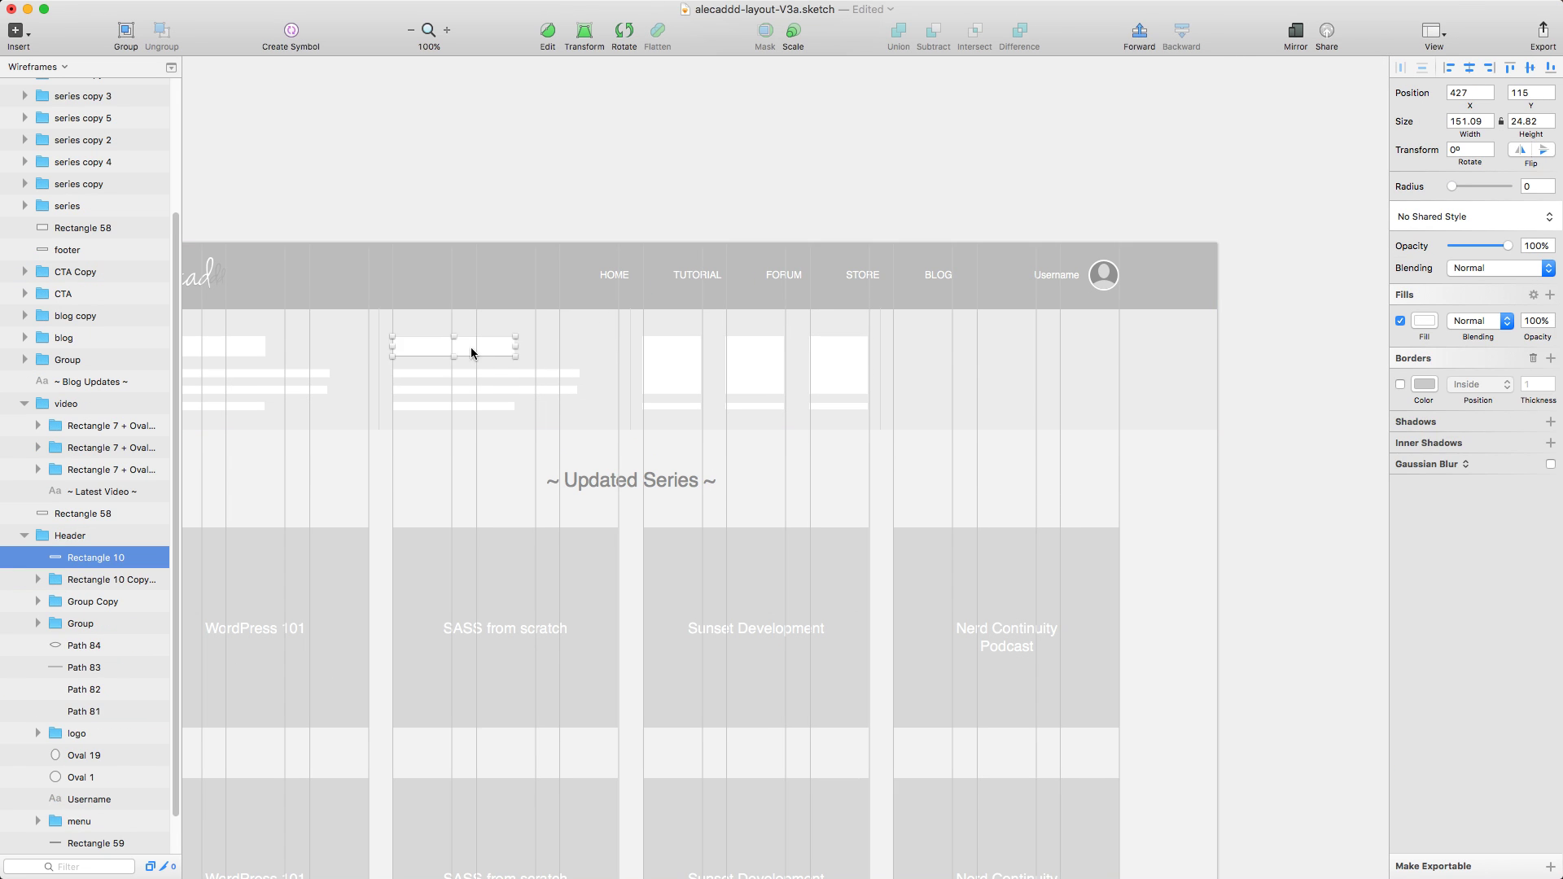
key("t")
left_click(1016, 360)
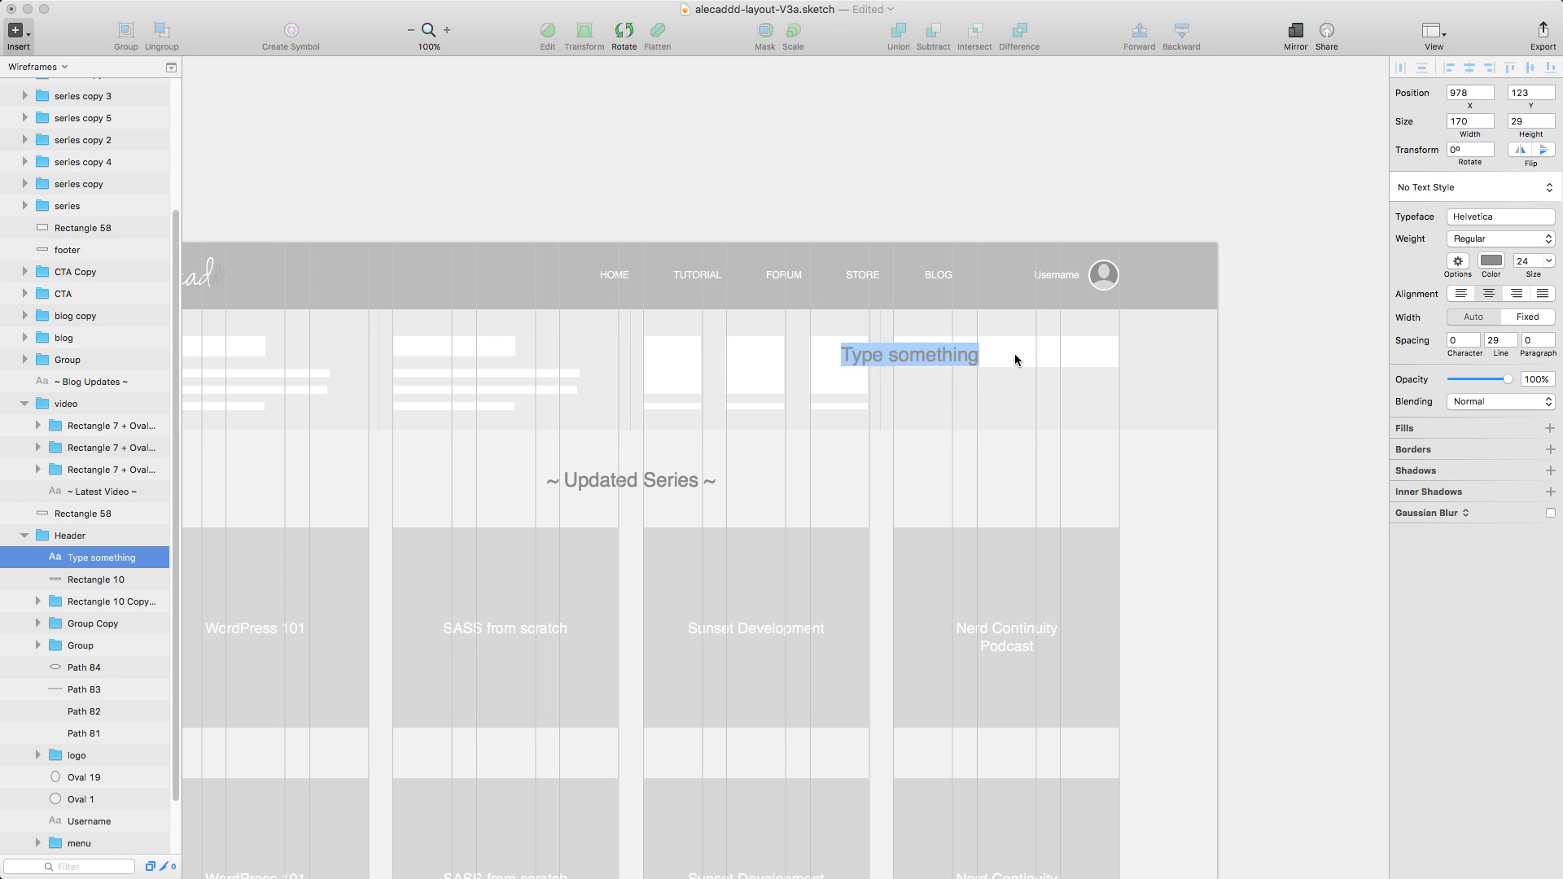
left_click(909, 352, "shift")
key("super+g")
Step: Duplicate the white box as a grey button at its right end with a centred 'CTA' label
left_click(1291, 322)
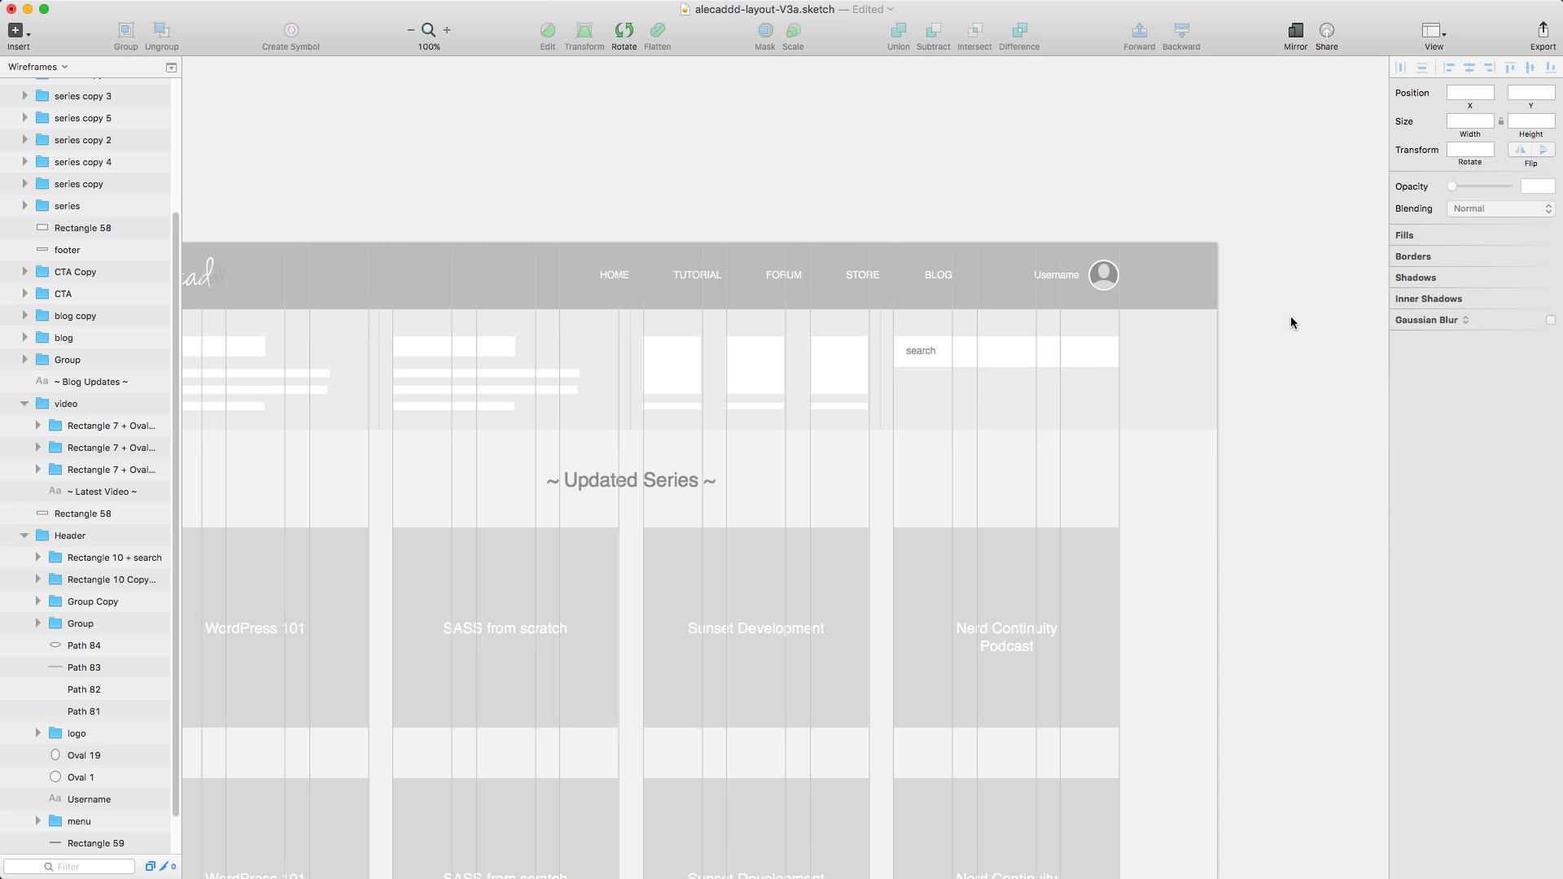
double_click(1069, 355)
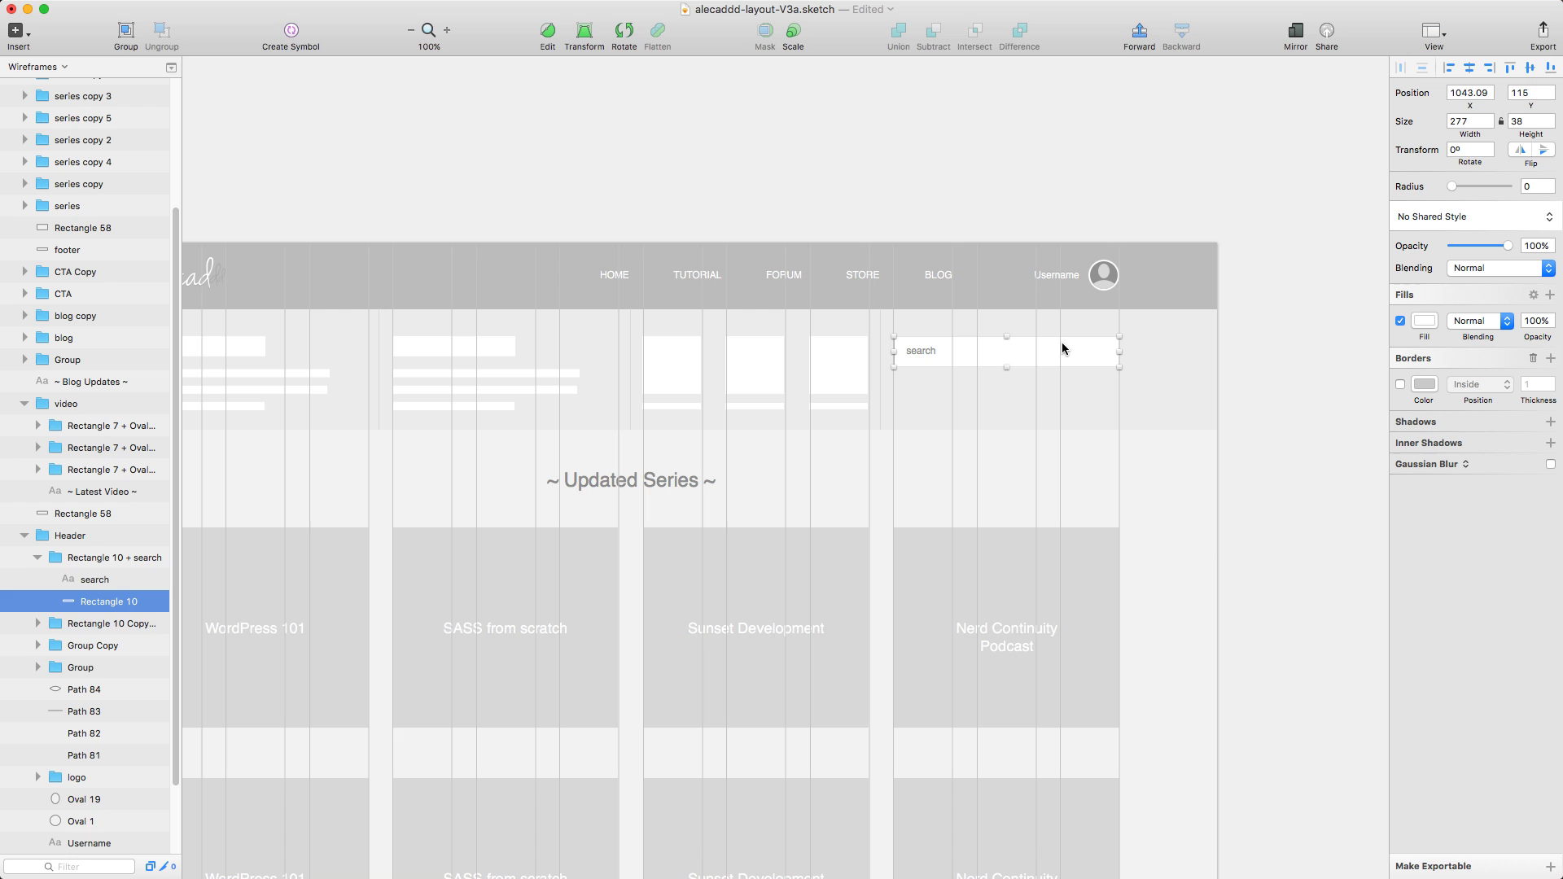
key("super+c")
key("super+v")
left_click_drag(894, 352, 1060, 352)
left_click(1424, 321)
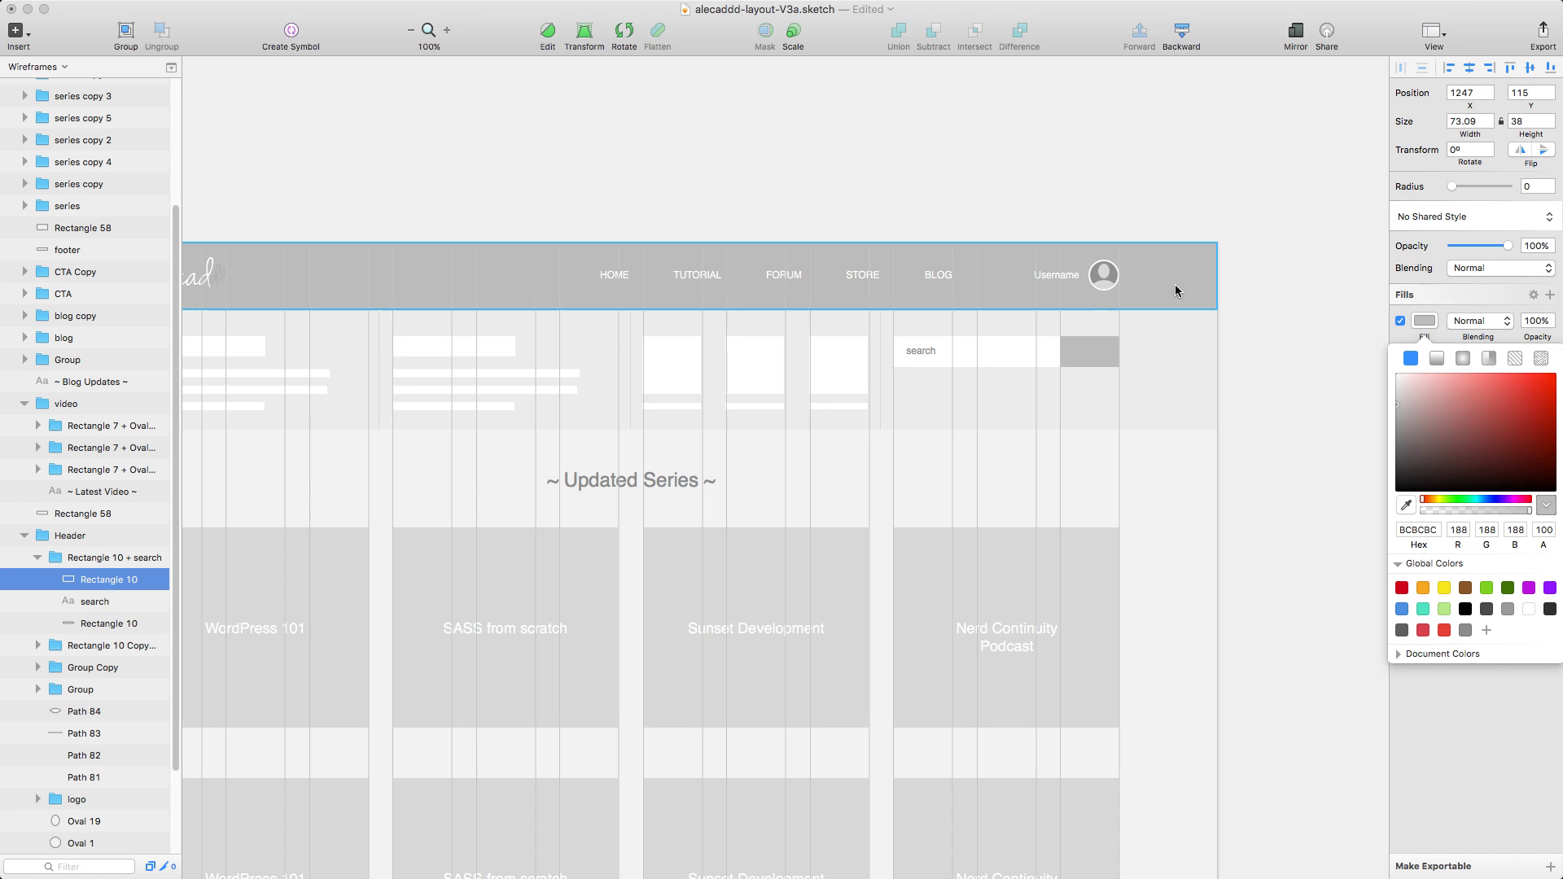
key("t")
left_click(1065, 352)
type("CTA")
left_click(1491, 261)
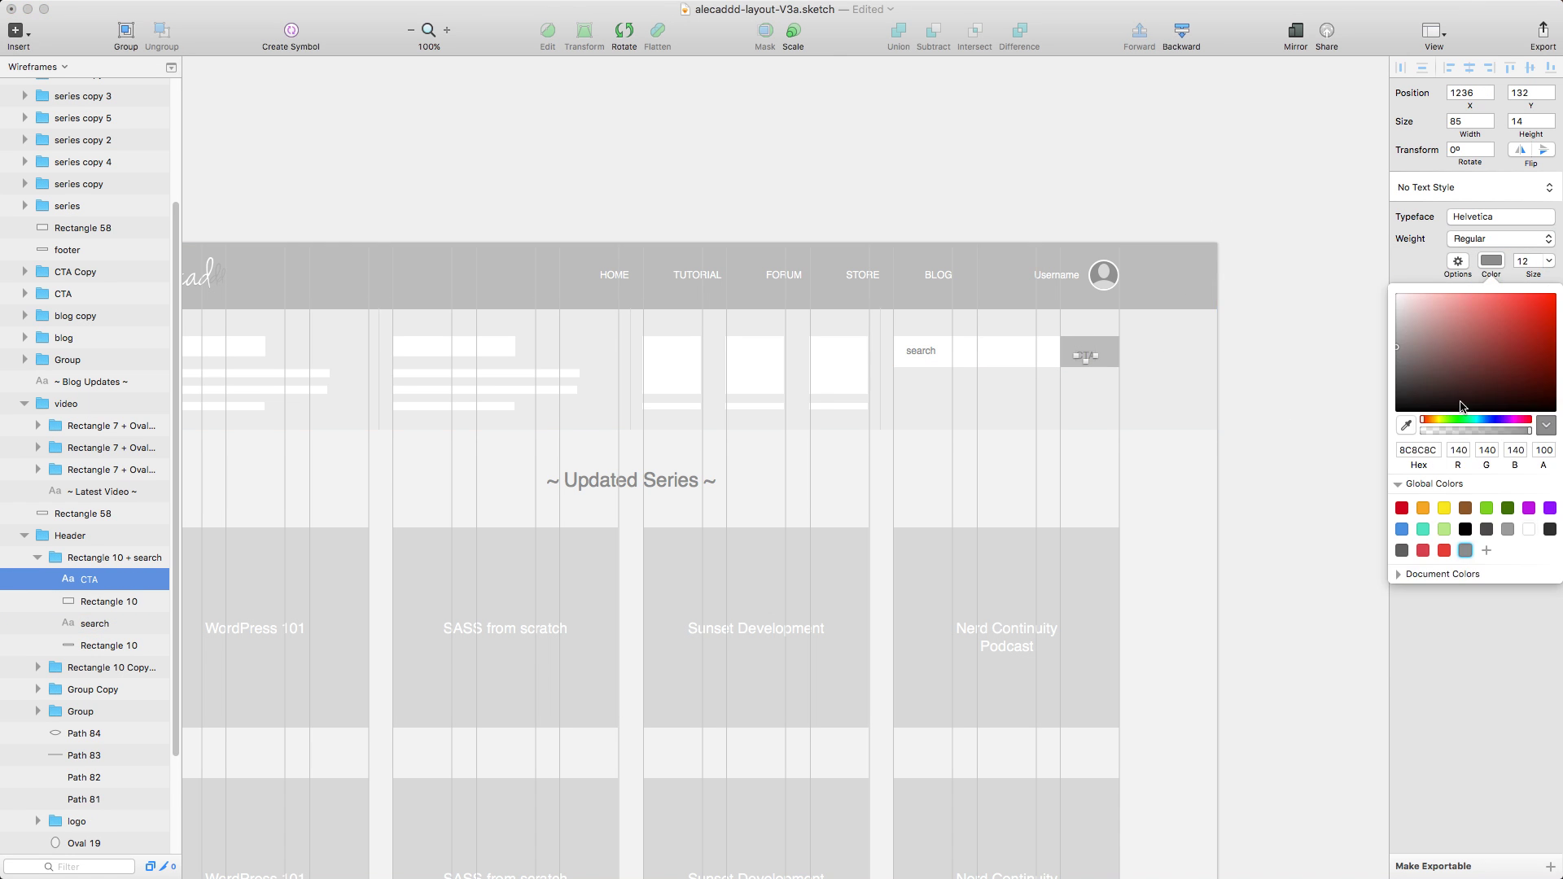
left_click_drag(1079, 359, 1093, 354)
Step: Shorten the three header boxes and their underline bars
scroll(1153, 387, "up", 3)
left_click(857, 379)
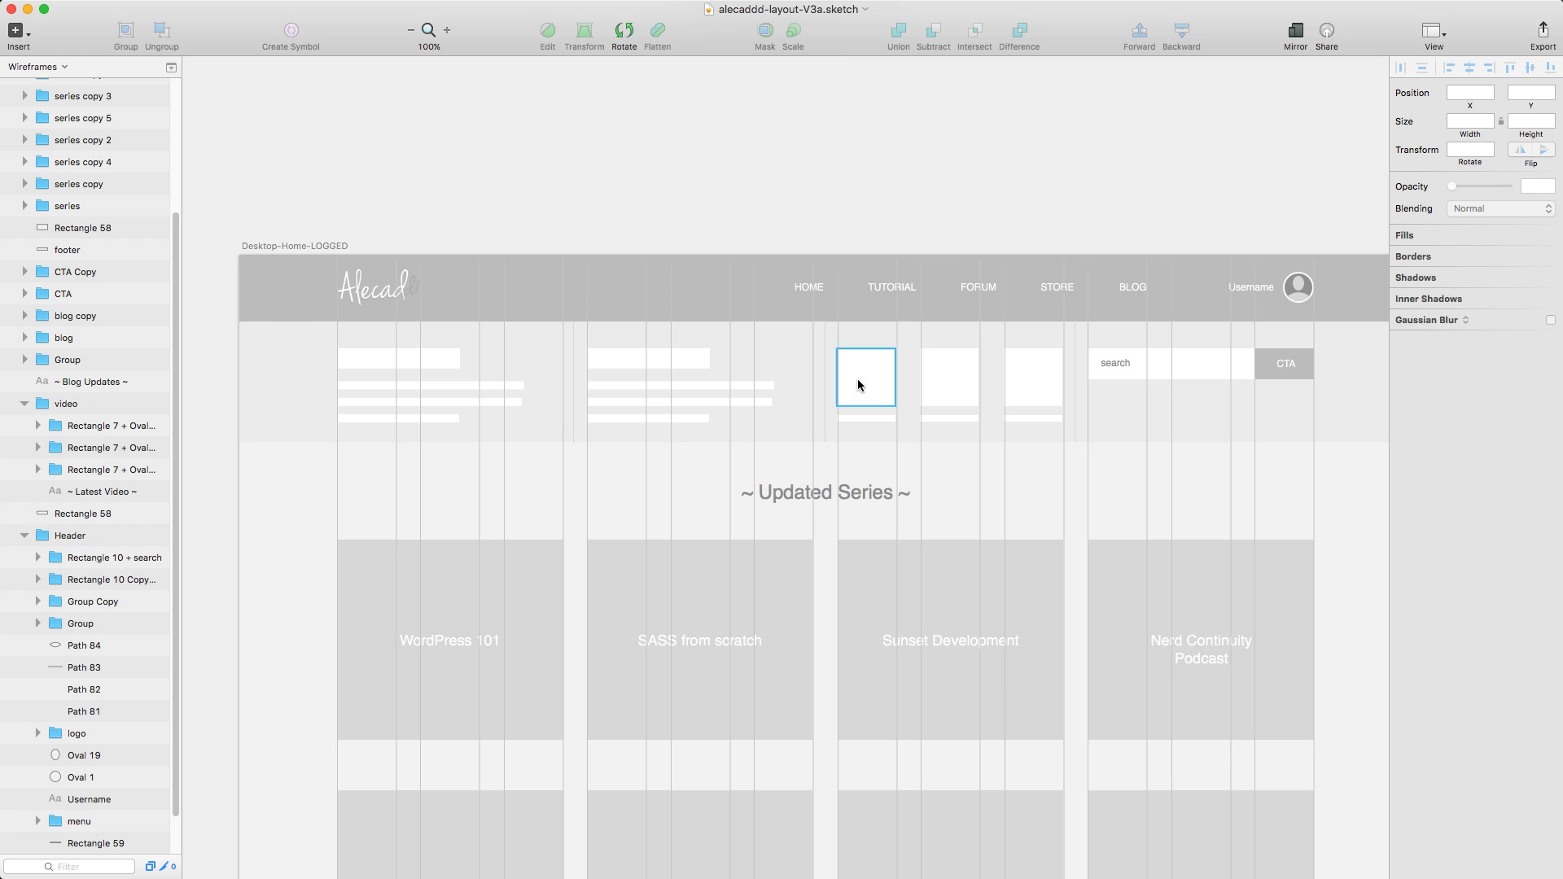
scroll(968, 174, "down", 3)
left_click(825, 377, "shift")
left_click(821, 396)
mouse_move(821, 376)
left_mouse_down()
mouse_move(821, 357)
mouse_move(821, 372)
left_mouse_up()
scroll(733, 383, "left", 3)
Step: Delete the leftover lines in the header band and adjust its lower band height
key("Delete")
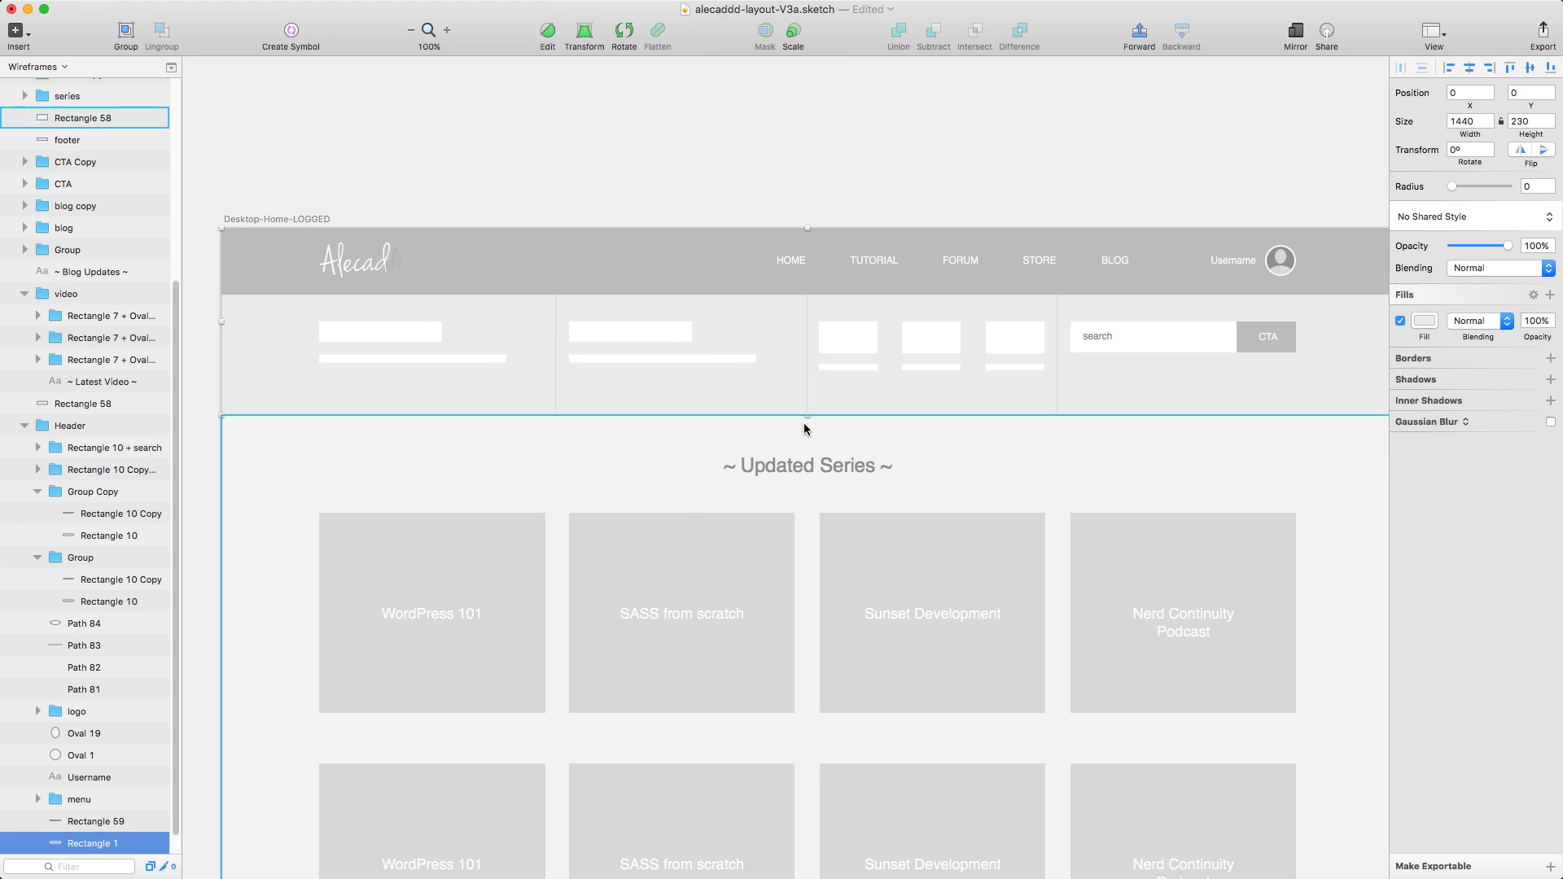
left_click(810, 392)
left_click_drag(1197, 422, 1132, 457)
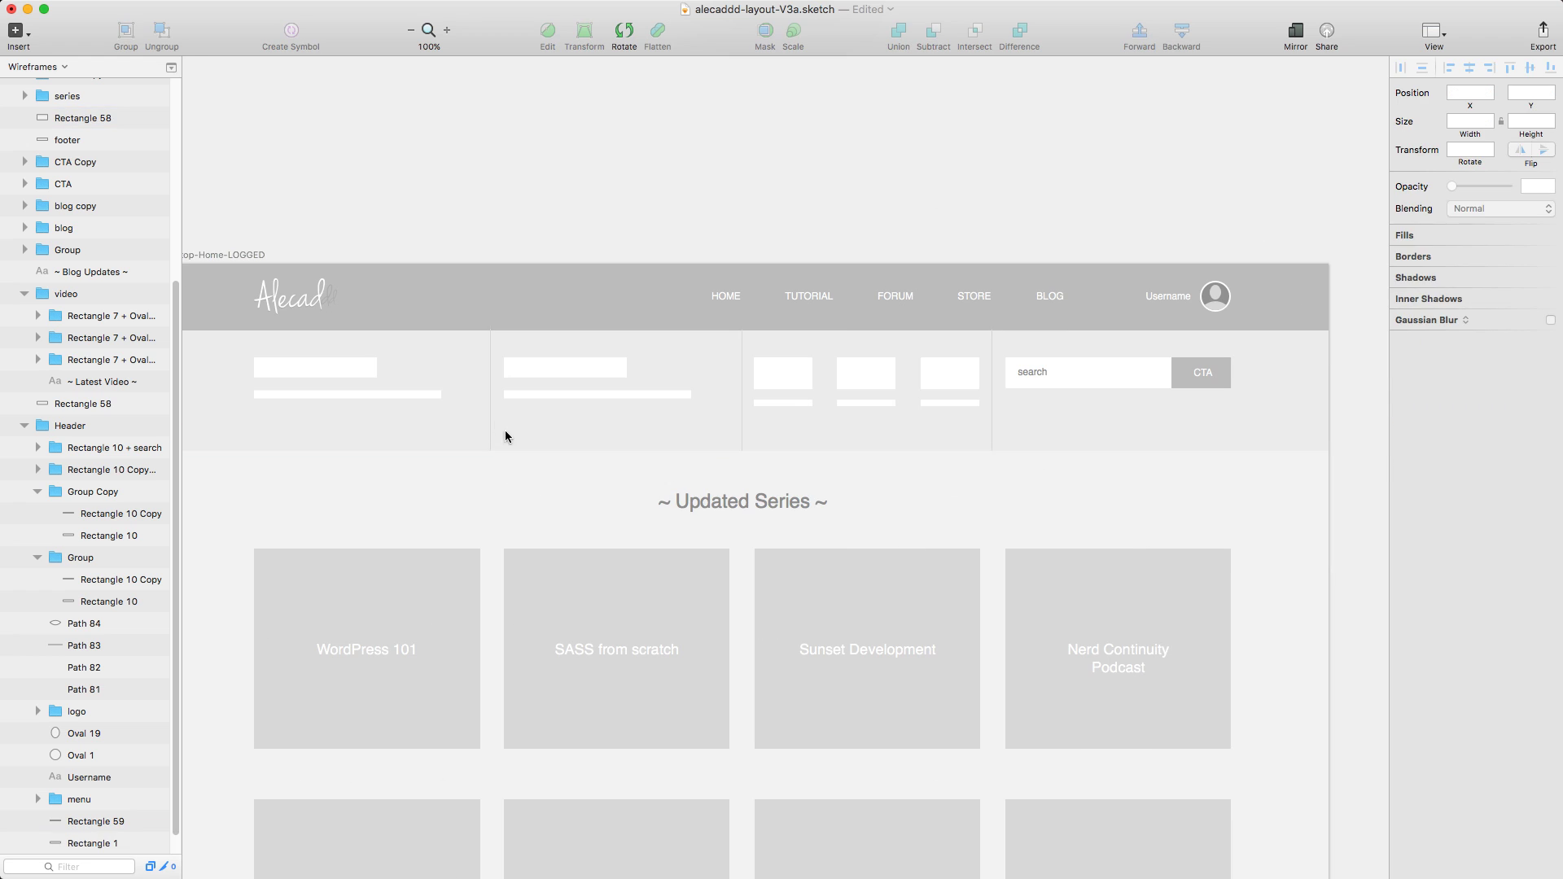
left_click_drag(742, 427, 742, 430)
key("super+z")
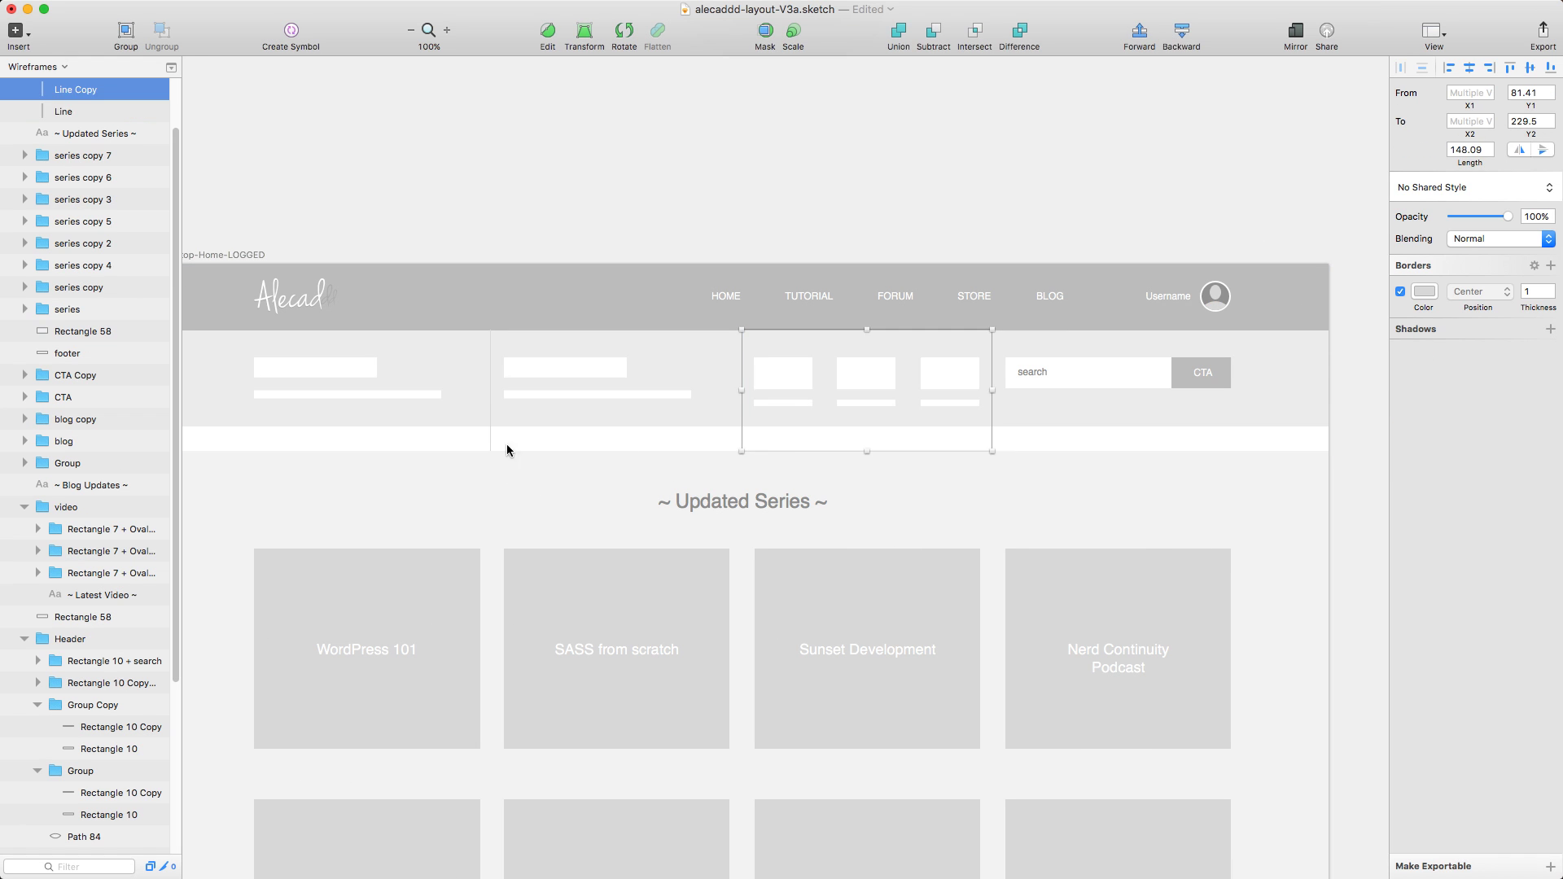
Step: Select the white gap row and body sections below the header to check spacing, then deselect
left_click(730, 450)
scroll(759, 449, "left", 2)
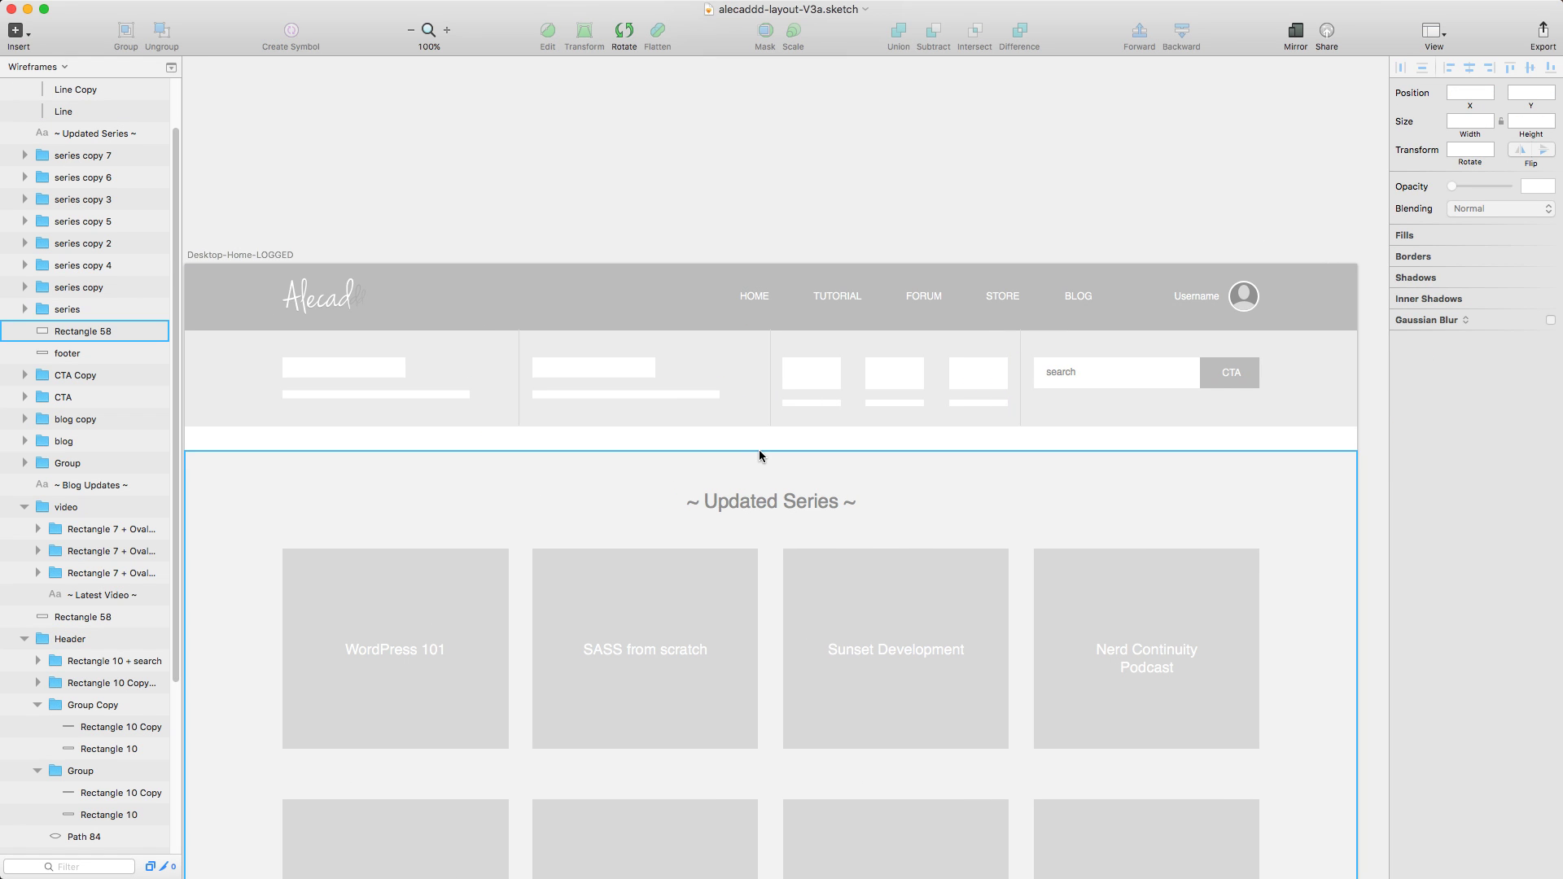
left_click(906, 209)
scroll(977, 350, "down", 1)
scroll(1043, 486, "down", 5)
left_click_drag(925, 516, 594, 279)
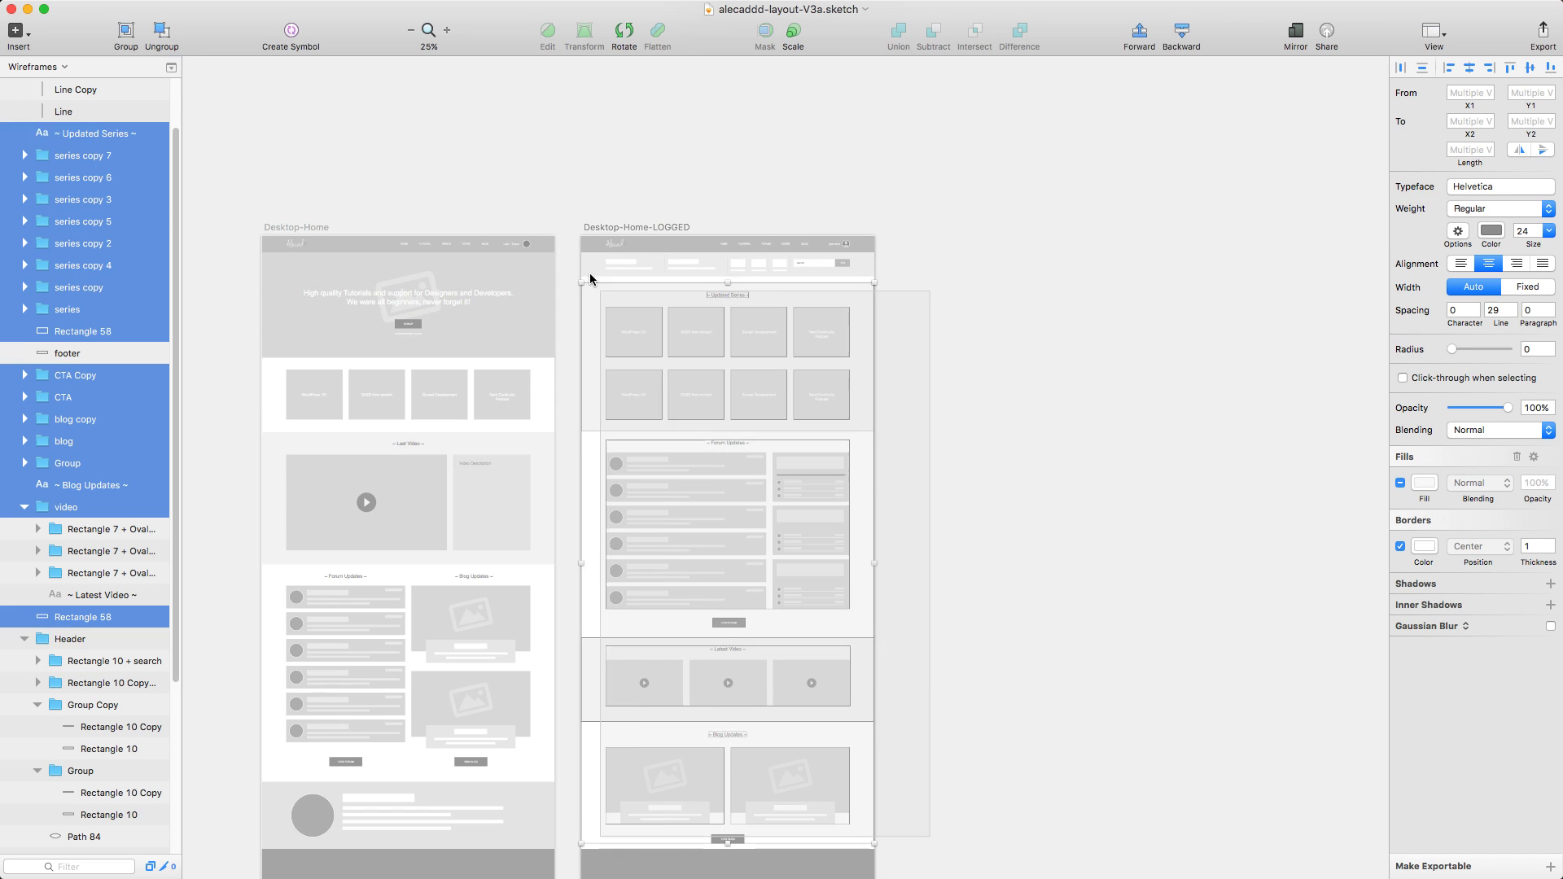
scroll(910, 342, "up", 3)
scroll(910, 336, "up", 5)
scroll(1162, 503, "down", 3)
left_click(1162, 502)
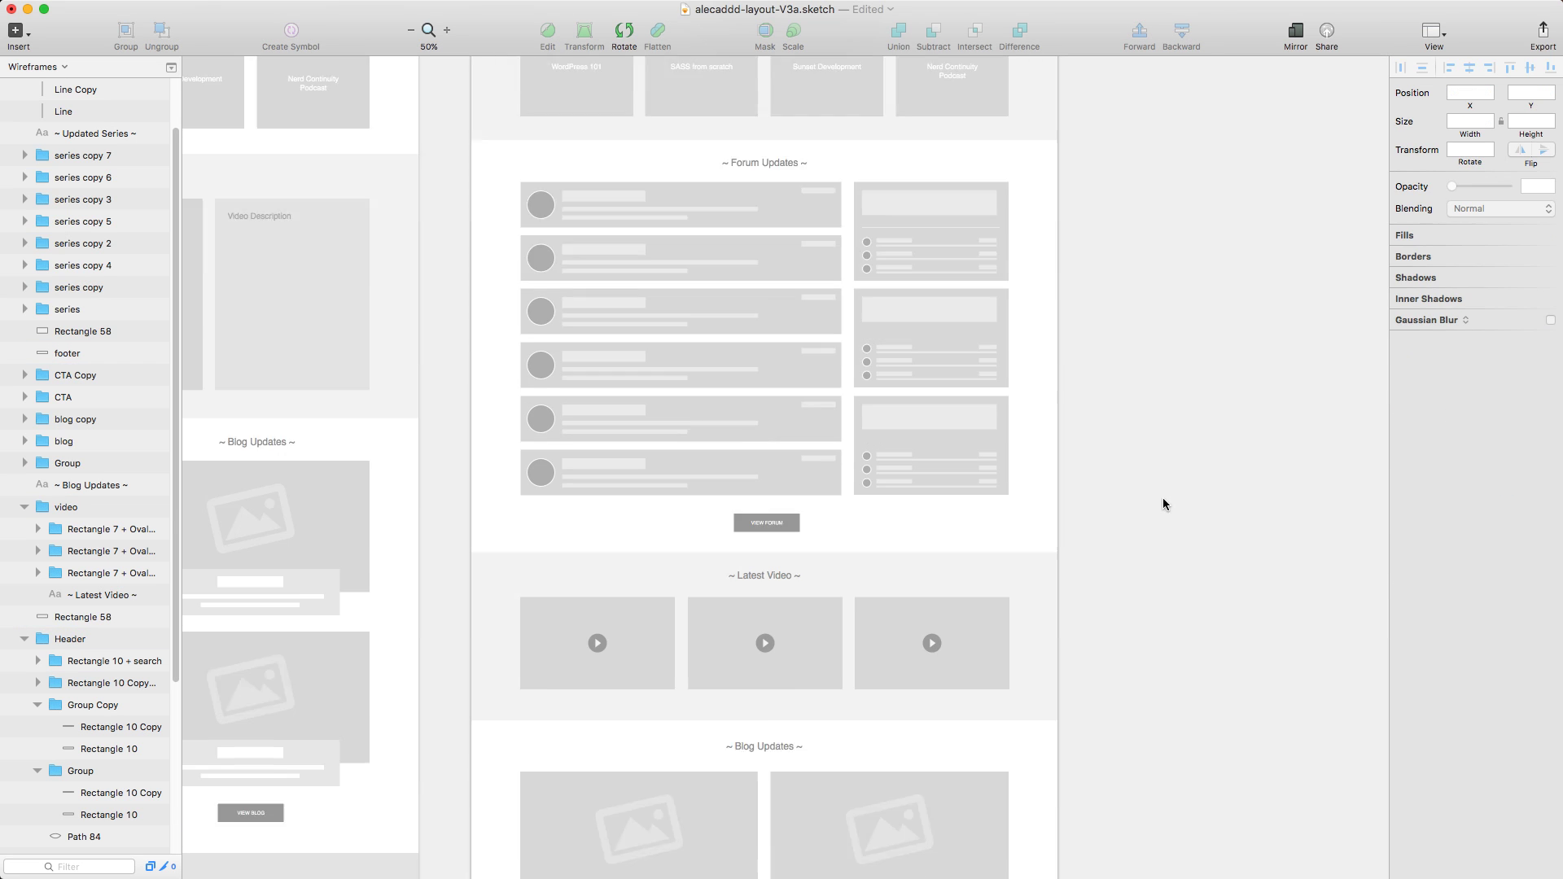
scroll(1106, 624, "down", 3)
scroll(1105, 625, "up", 3)
Step: Show the layout grid, resize the blog card to 277×180, and duplicate the pair into four cards
scroll(1058, 622, "down", 5)
left_click_drag(1038, 579, 612, 426)
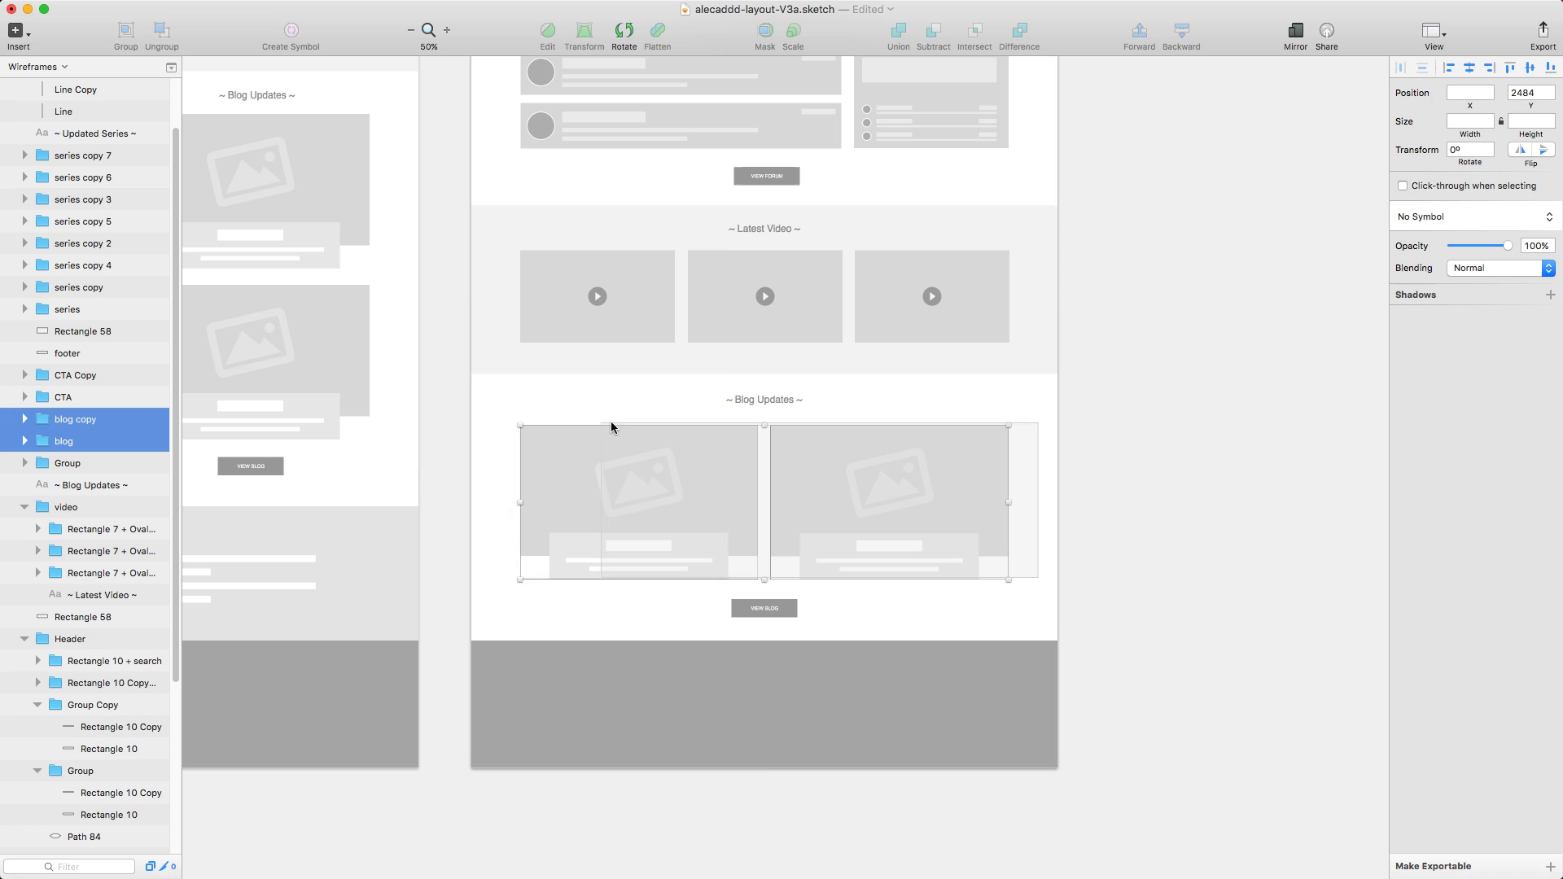
left_click(1490, 134)
left_click(629, 503)
scroll(632, 521, "up", 4)
left_click(917, 674)
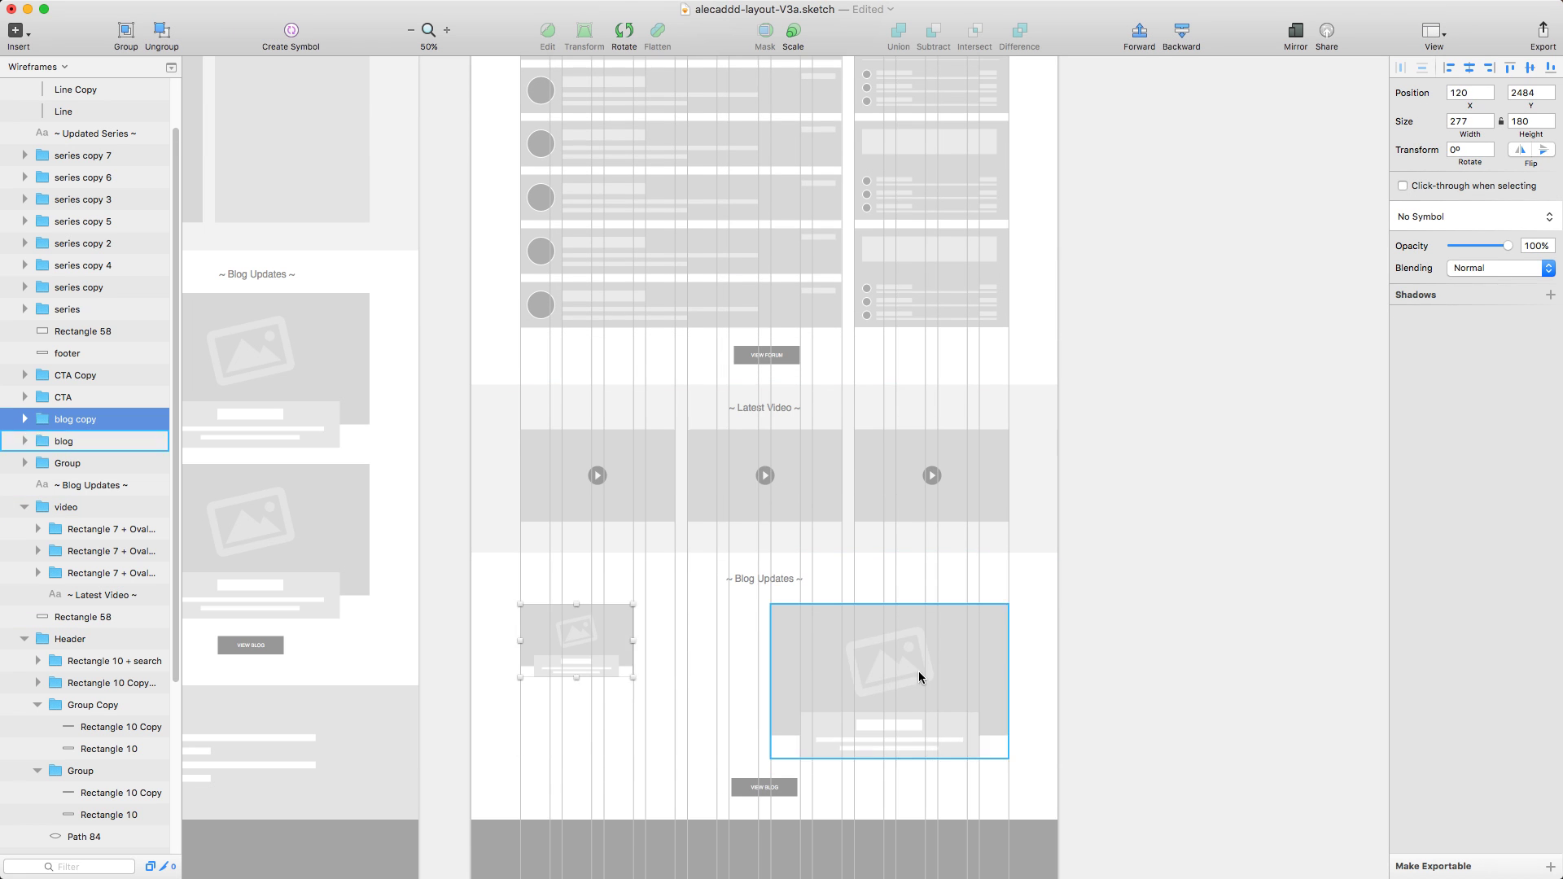
left_click_drag(918, 674, 796, 673)
left_click_drag(890, 750, 785, 687)
left_click(612, 645, "shift")
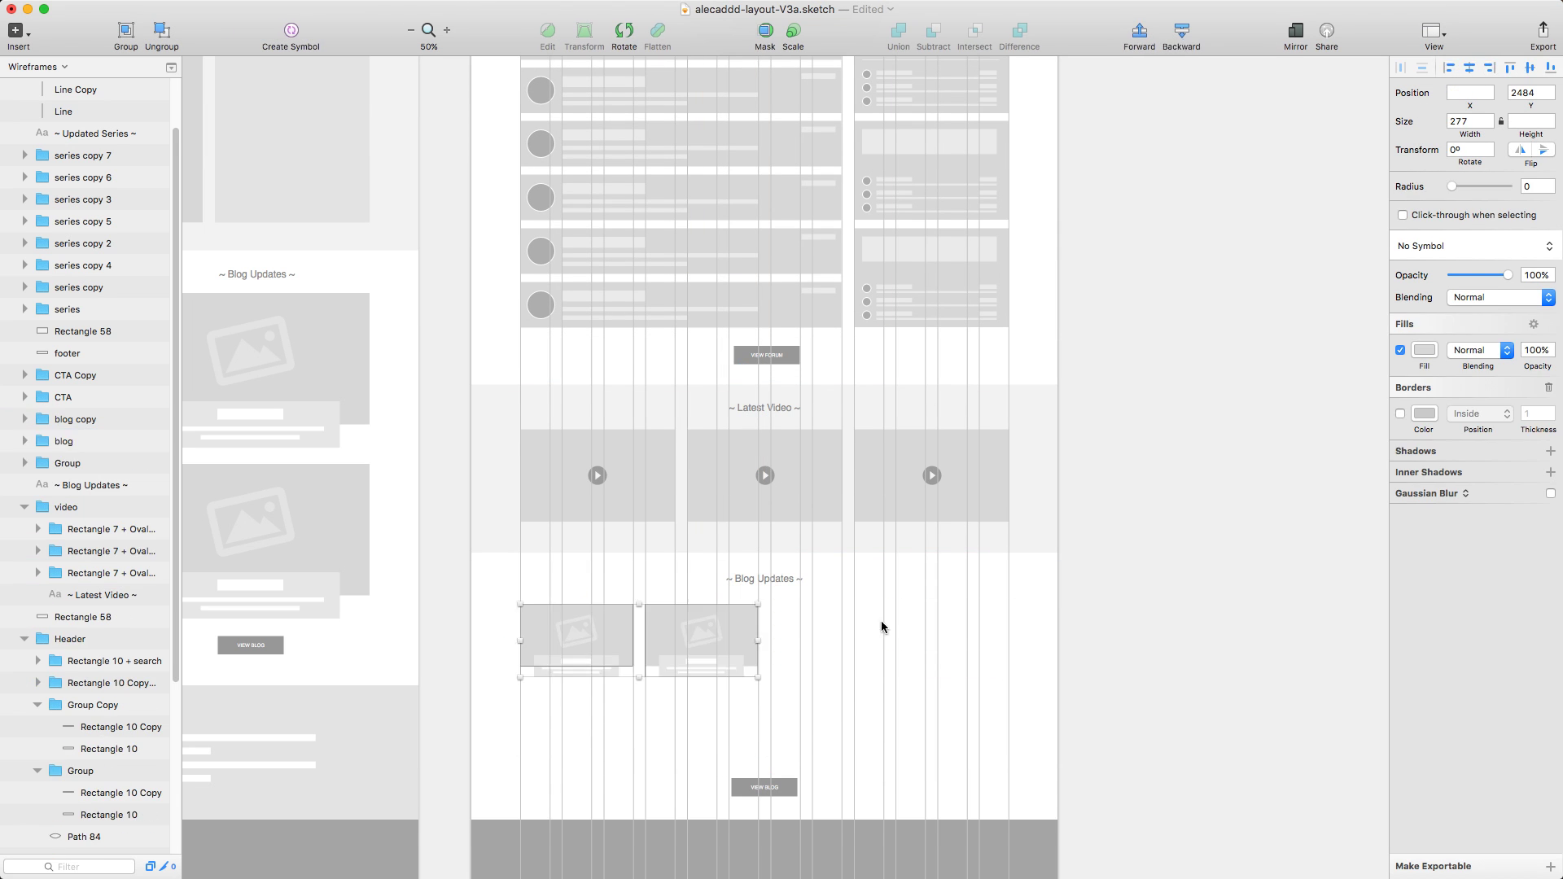
left_click_drag(583, 653, 828, 654)
Step: Move the footer up beneath the blog cards and save the wireframe
scroll(711, 791, "down", 3)
left_click(808, 755)
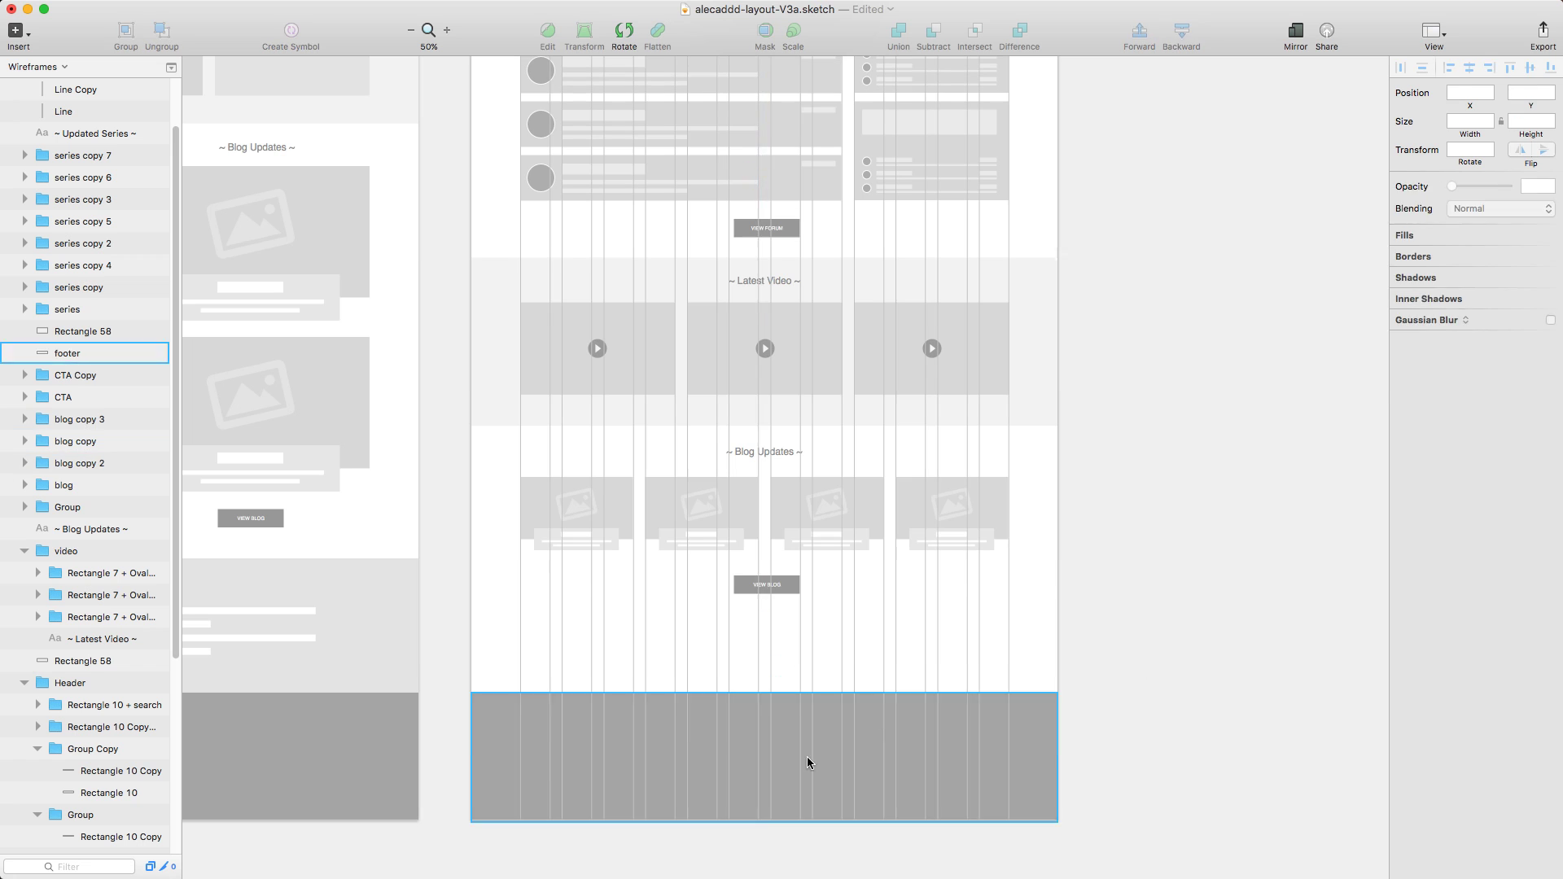
left_click_drag(808, 755, 789, 696)
left_click(753, 574, "shift")
key("super+s")
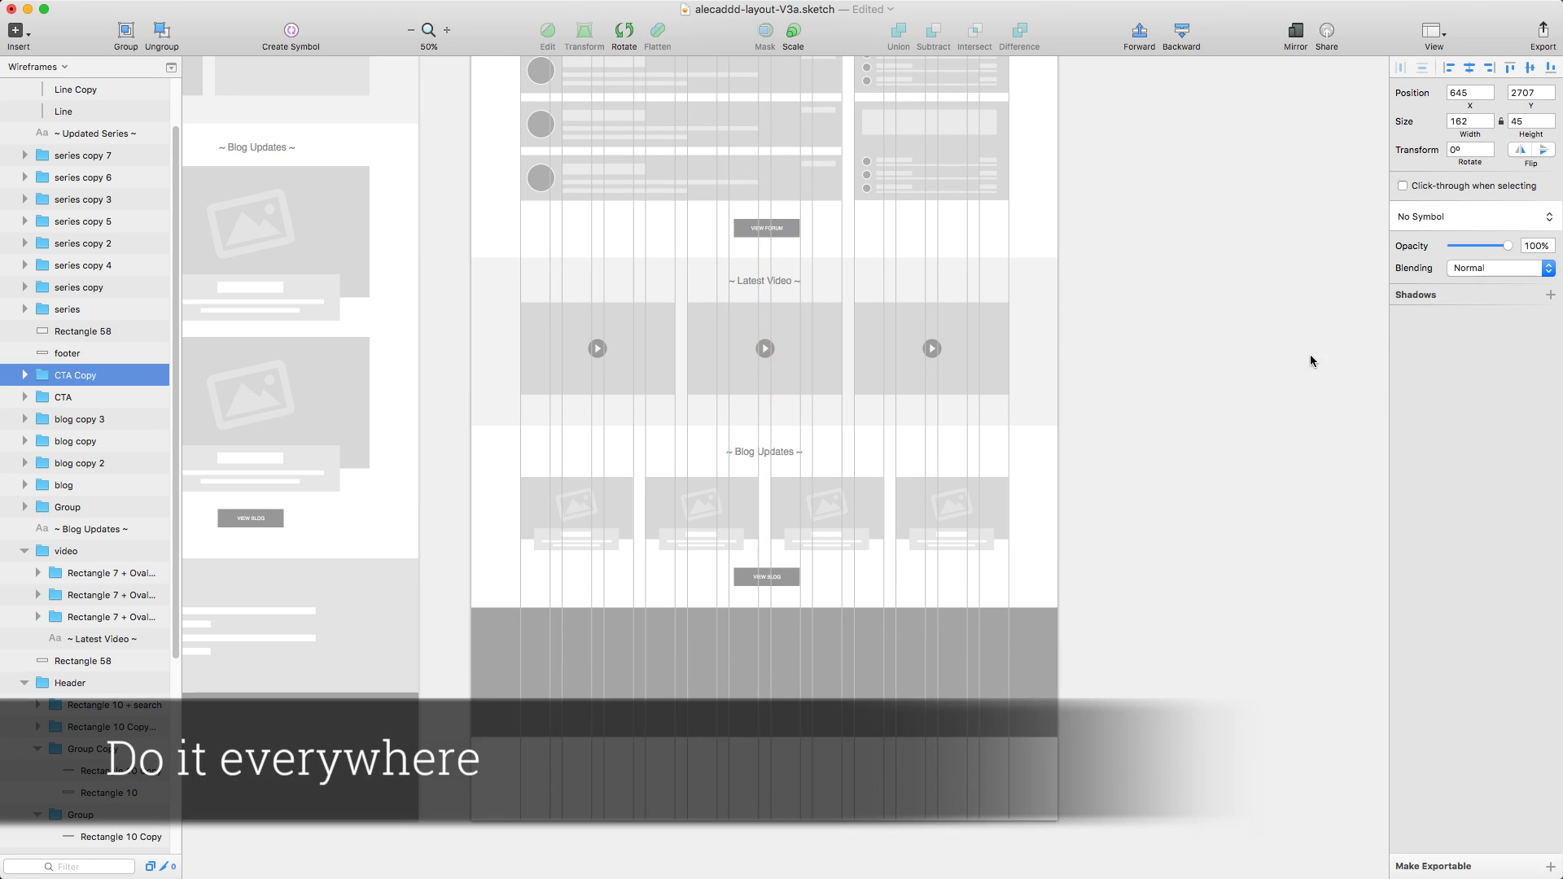
scroll(1151, 649, "up", 8)
scroll(1142, 666, "down", 8)
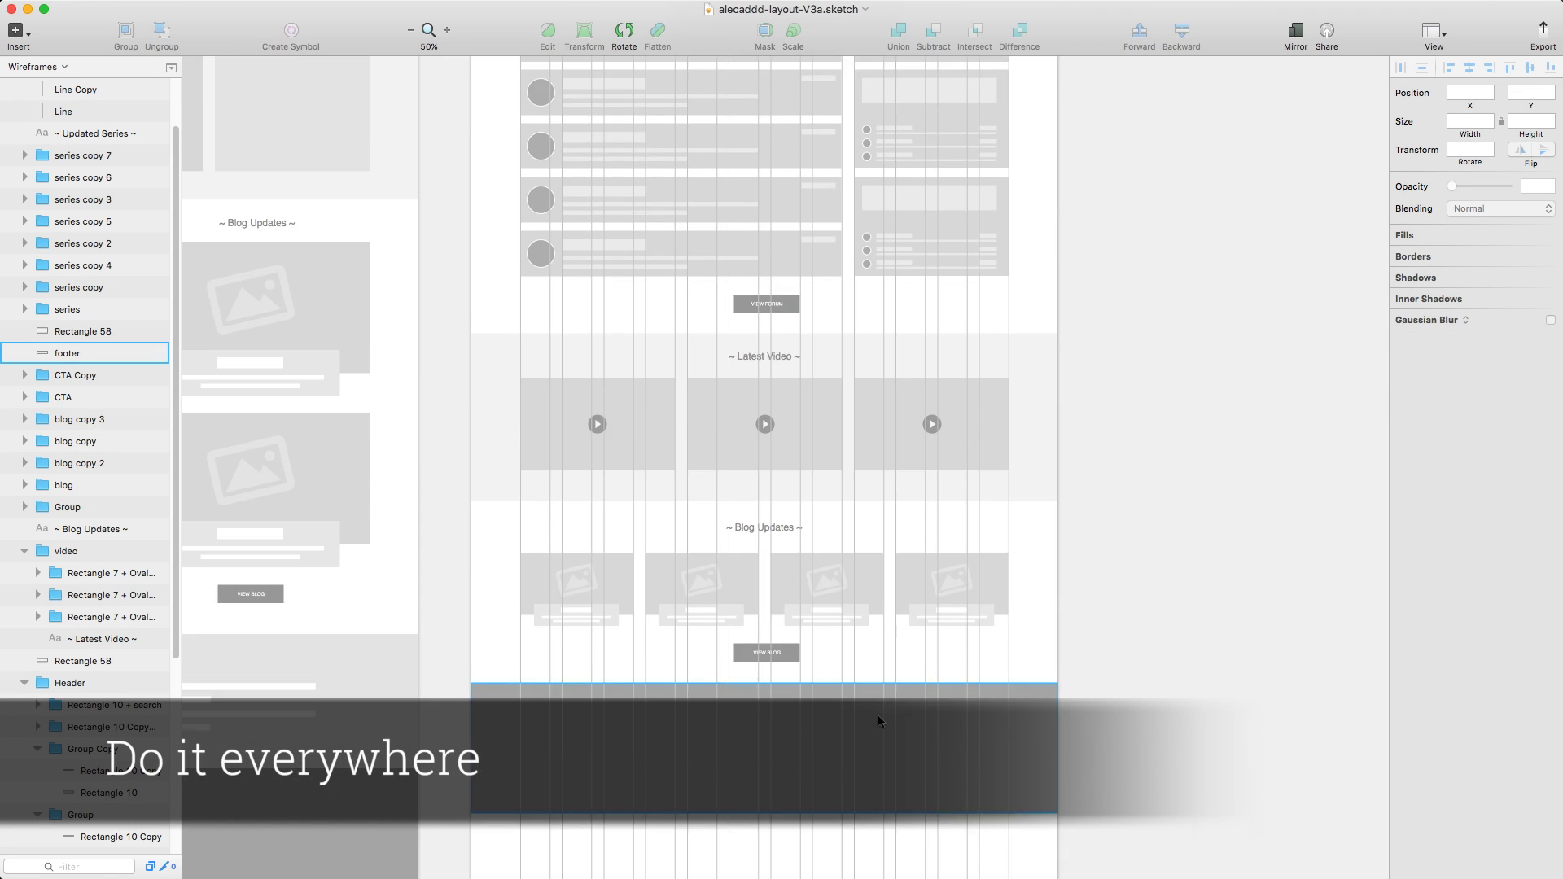
left_click_drag(764, 394, 765, 333)
scroll(1086, 597, "up", 10)
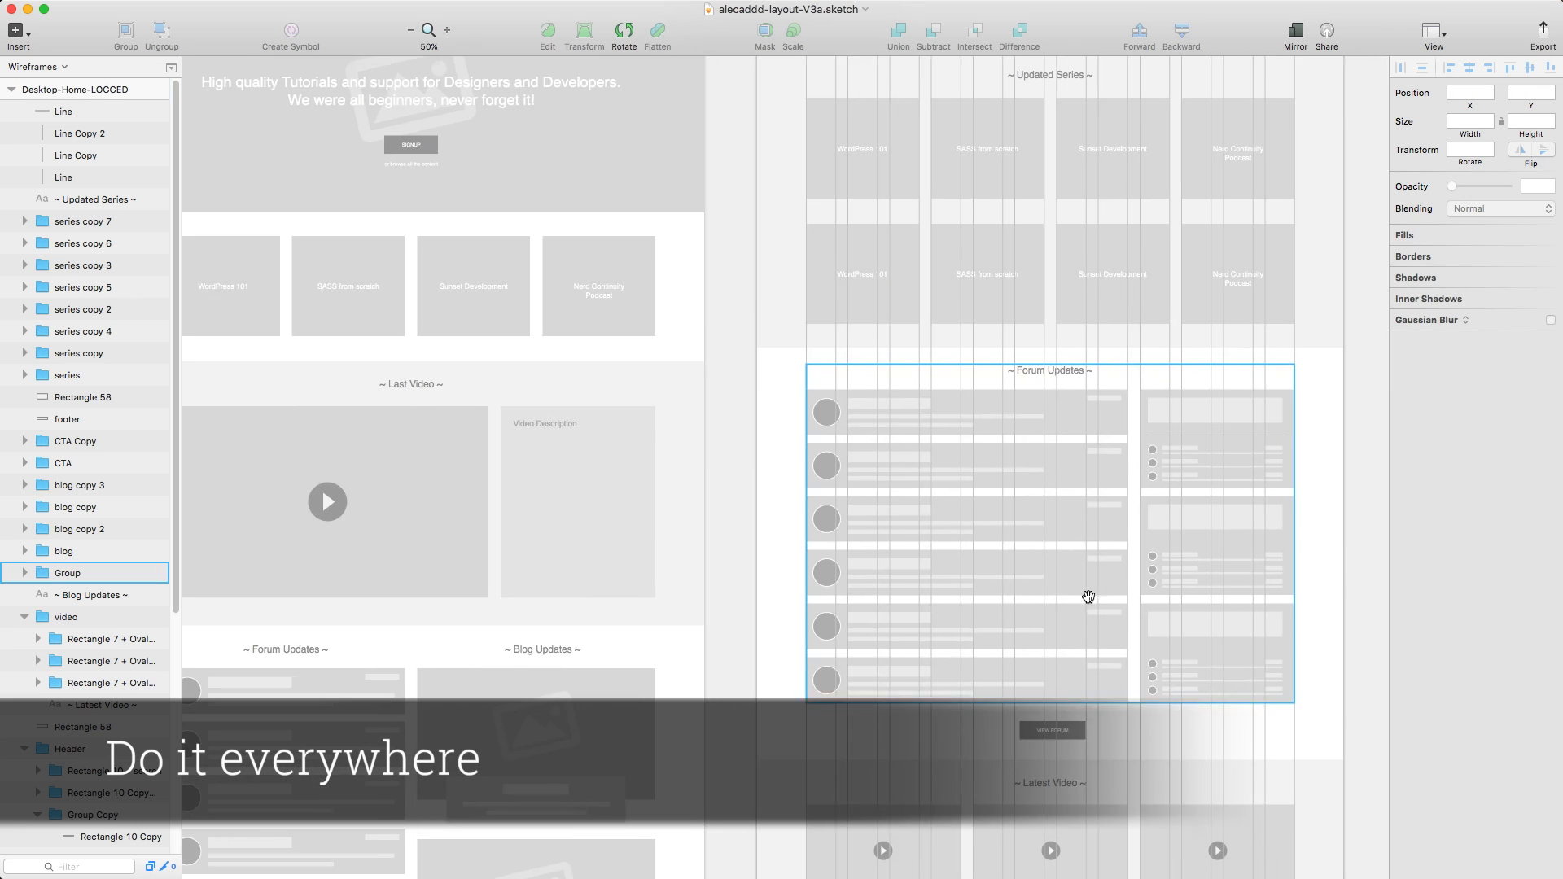
Step: Zoom out and start the full-screen preview of Desktop-Home-LOGGED with Cmd+
key("super+minus")
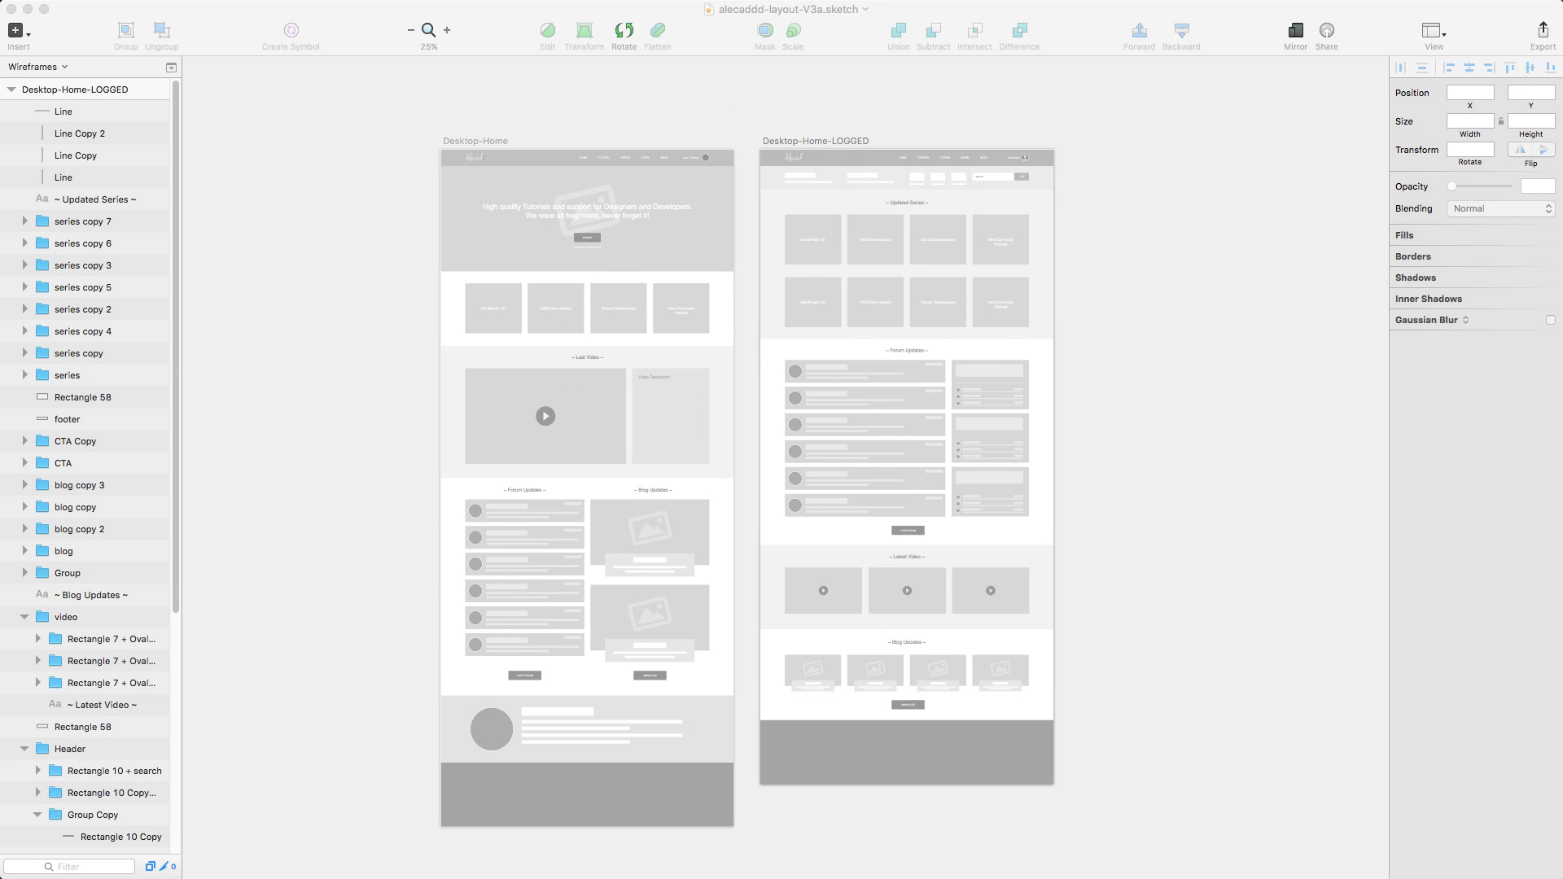
scroll(1148, 481, "up", 5)
scroll(907, 502, "up", 10)
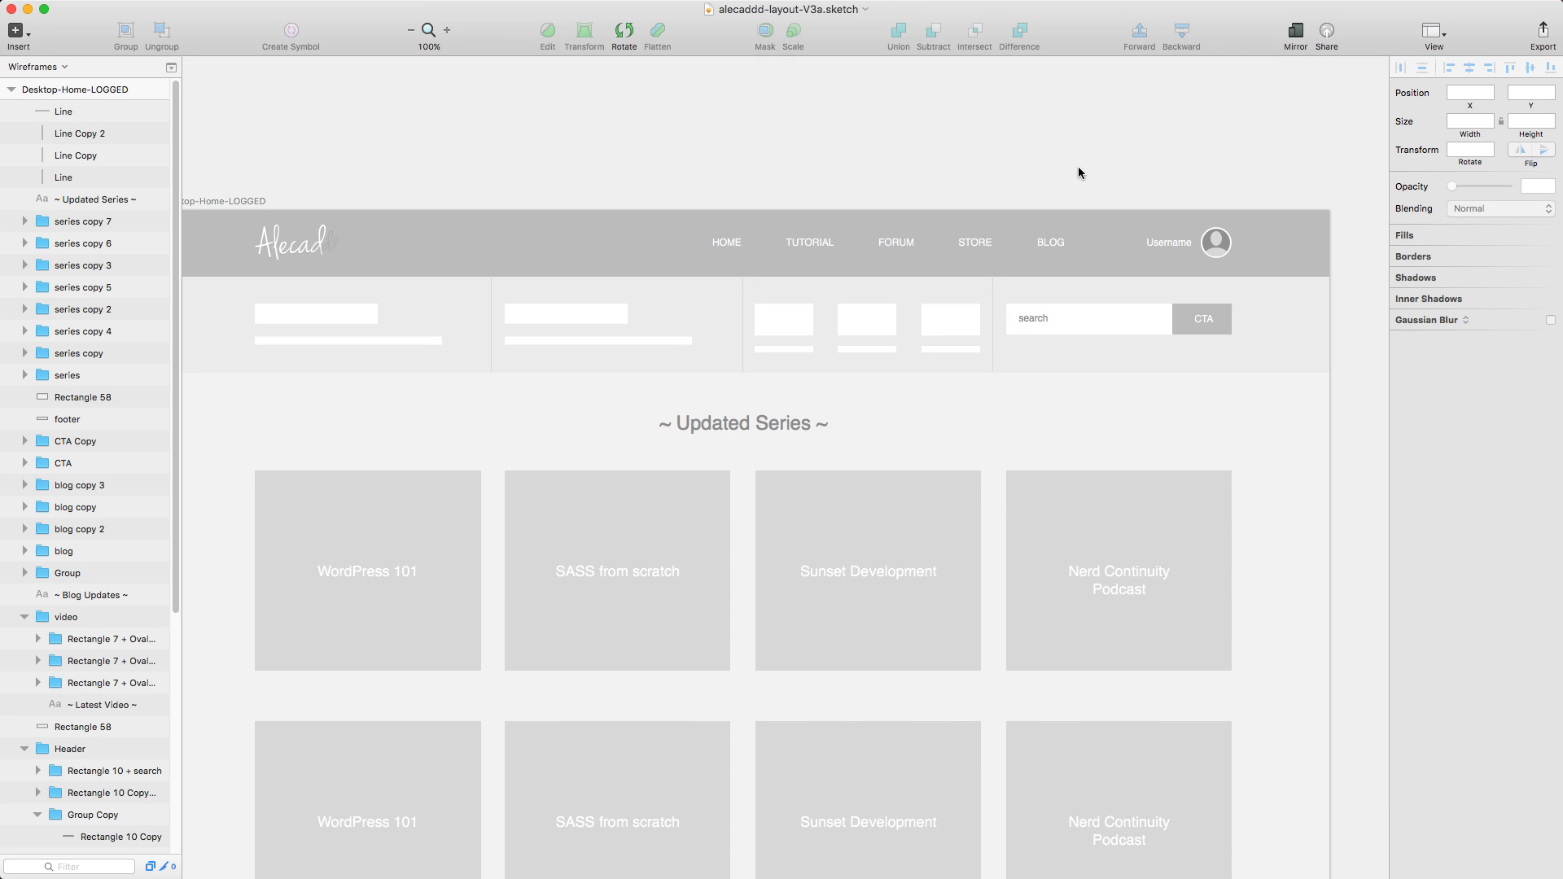
key("super+period")
scroll(1079, 168, "left", 15)
mouse_move(1078, 168)
left_mouse_down()
mouse_move(255, 77)
mouse_move(132, 29)
left_mouse_up()
Step: Scroll through the header, series, blog cards and footer in preview, then exit with Cmd+
scroll(1391, 544, "down", 4)
scroll(1391, 544, "up", 7)
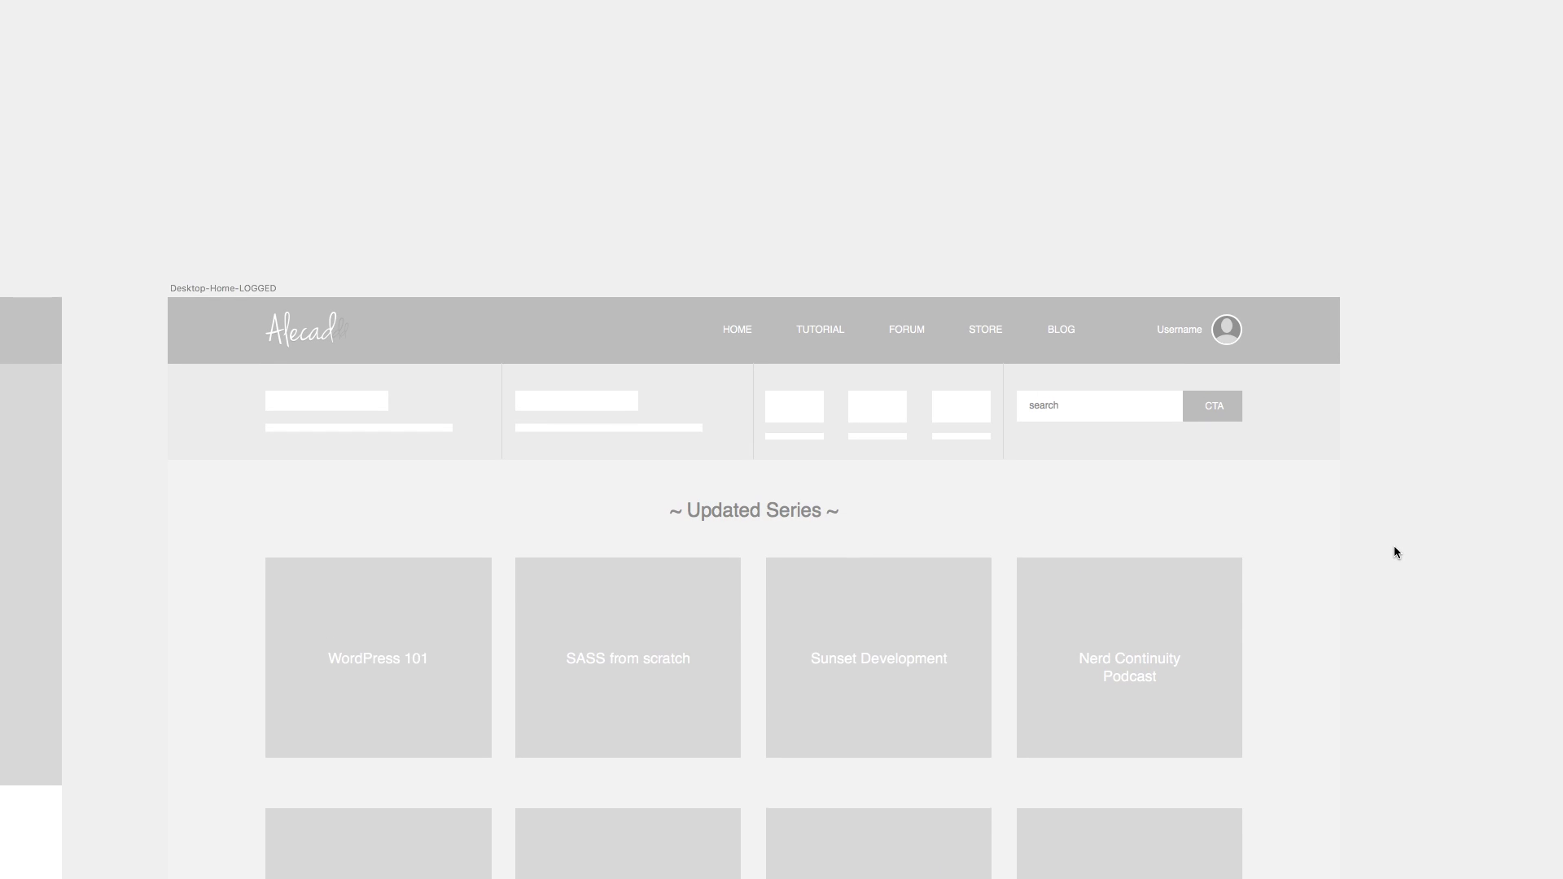
scroll(1394, 546, "down", 5)
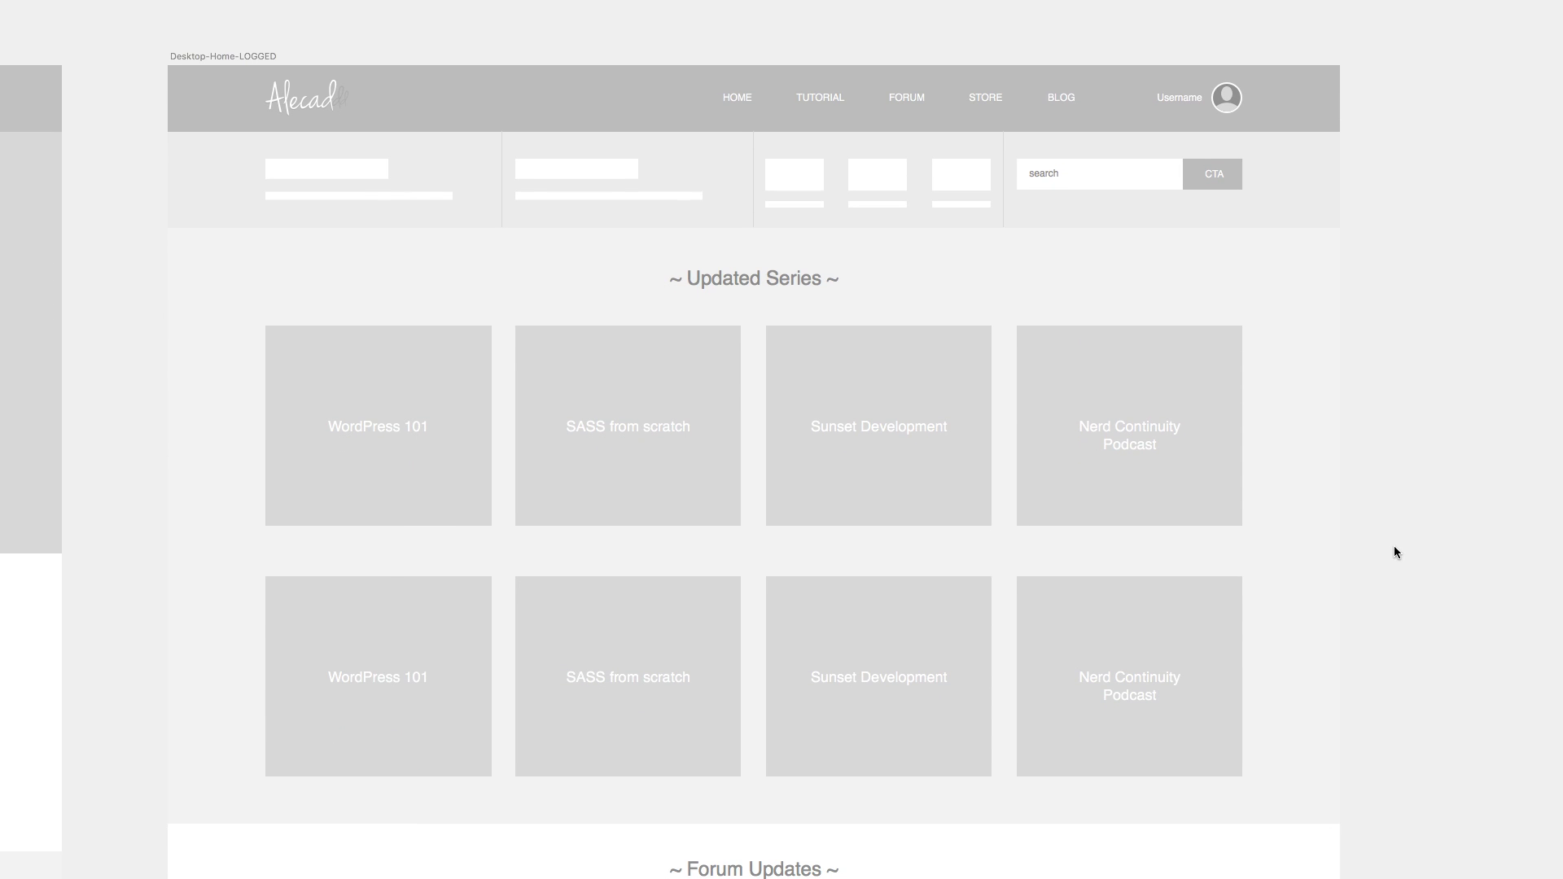
scroll(1394, 548, "down", 7)
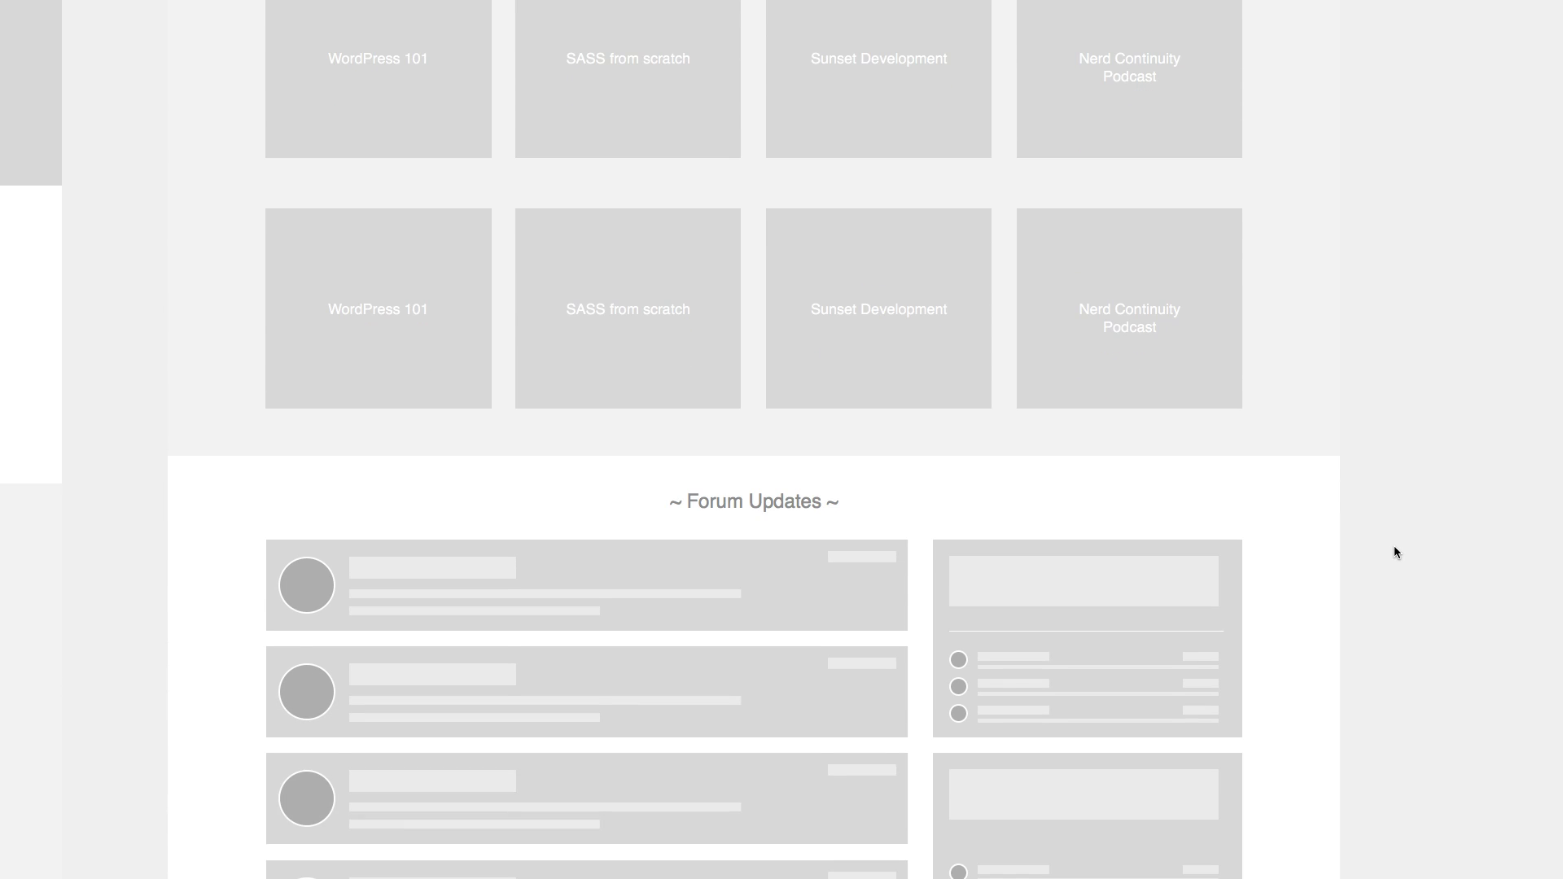
scroll(1394, 546, "down", 9)
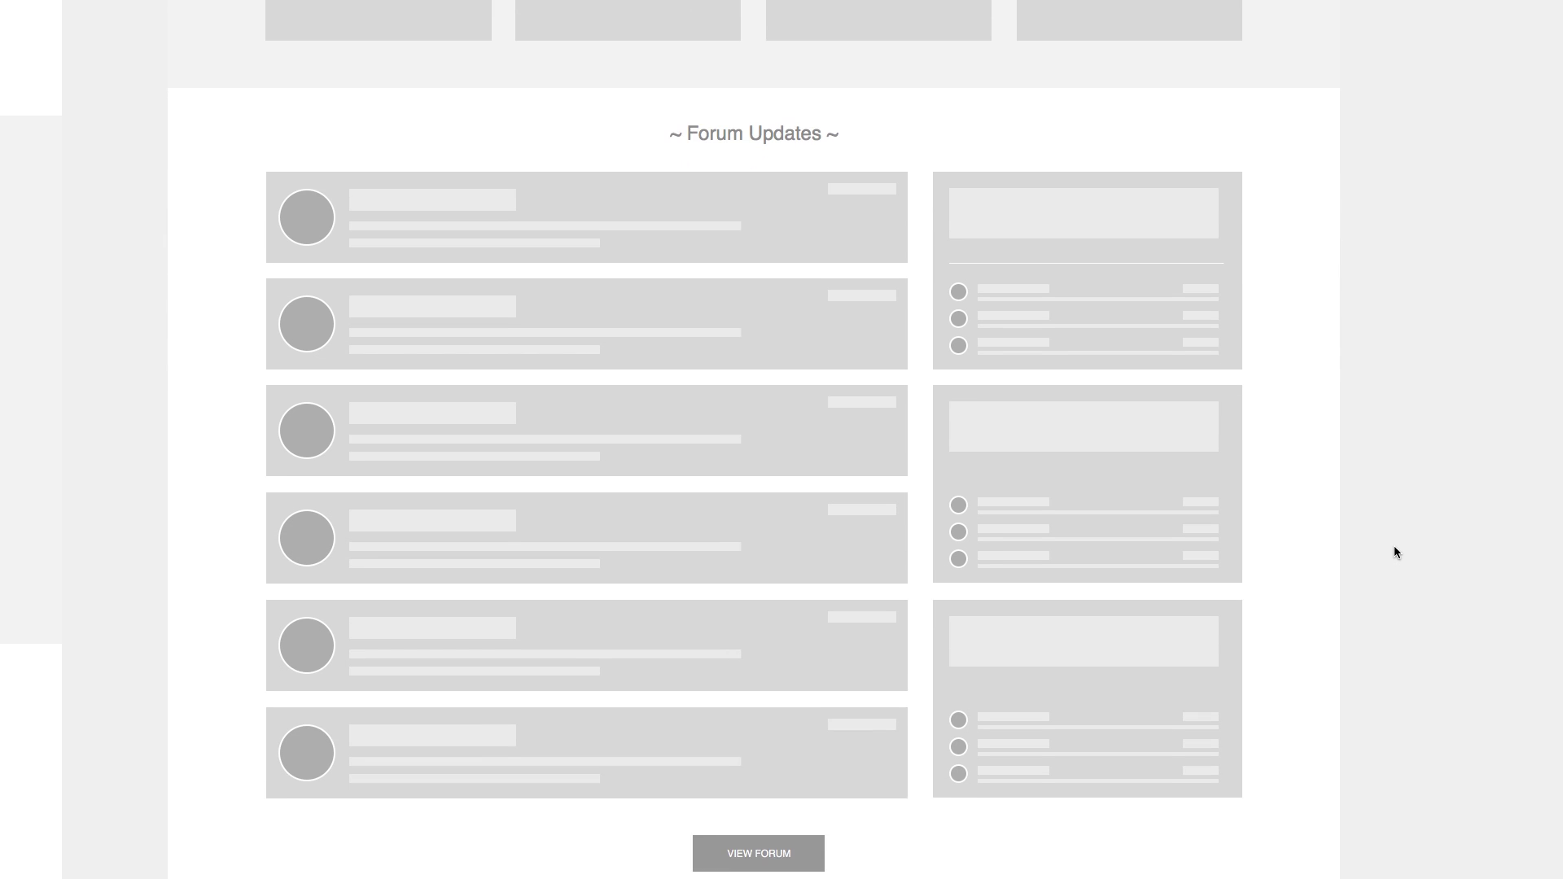
scroll(1394, 548, "down", 1)
scroll(1394, 548, "up", 3)
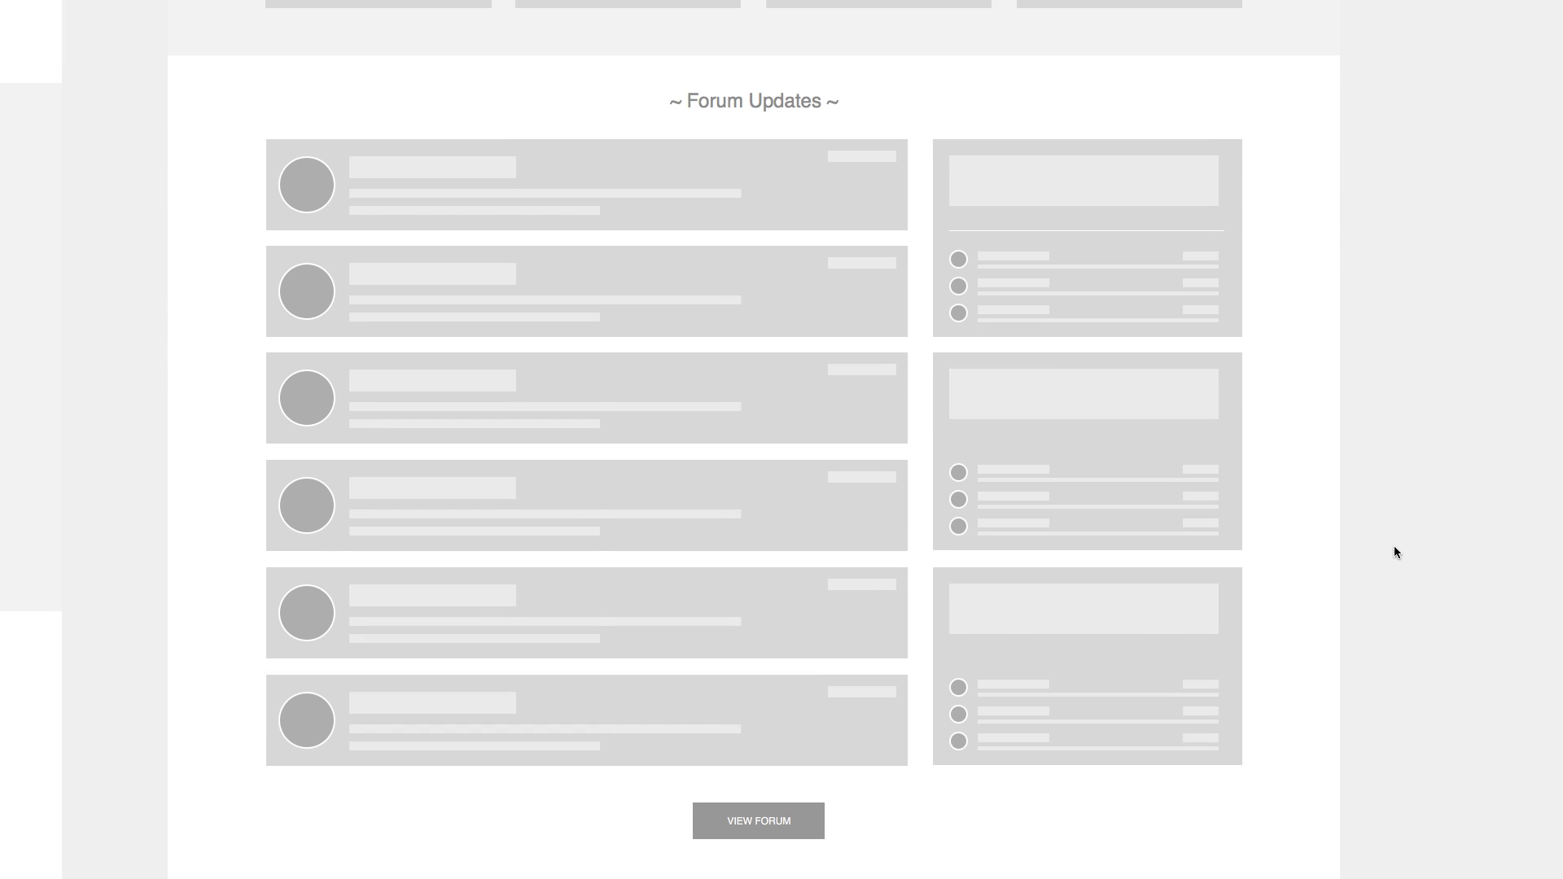
scroll(1313, 619, "down", 12)
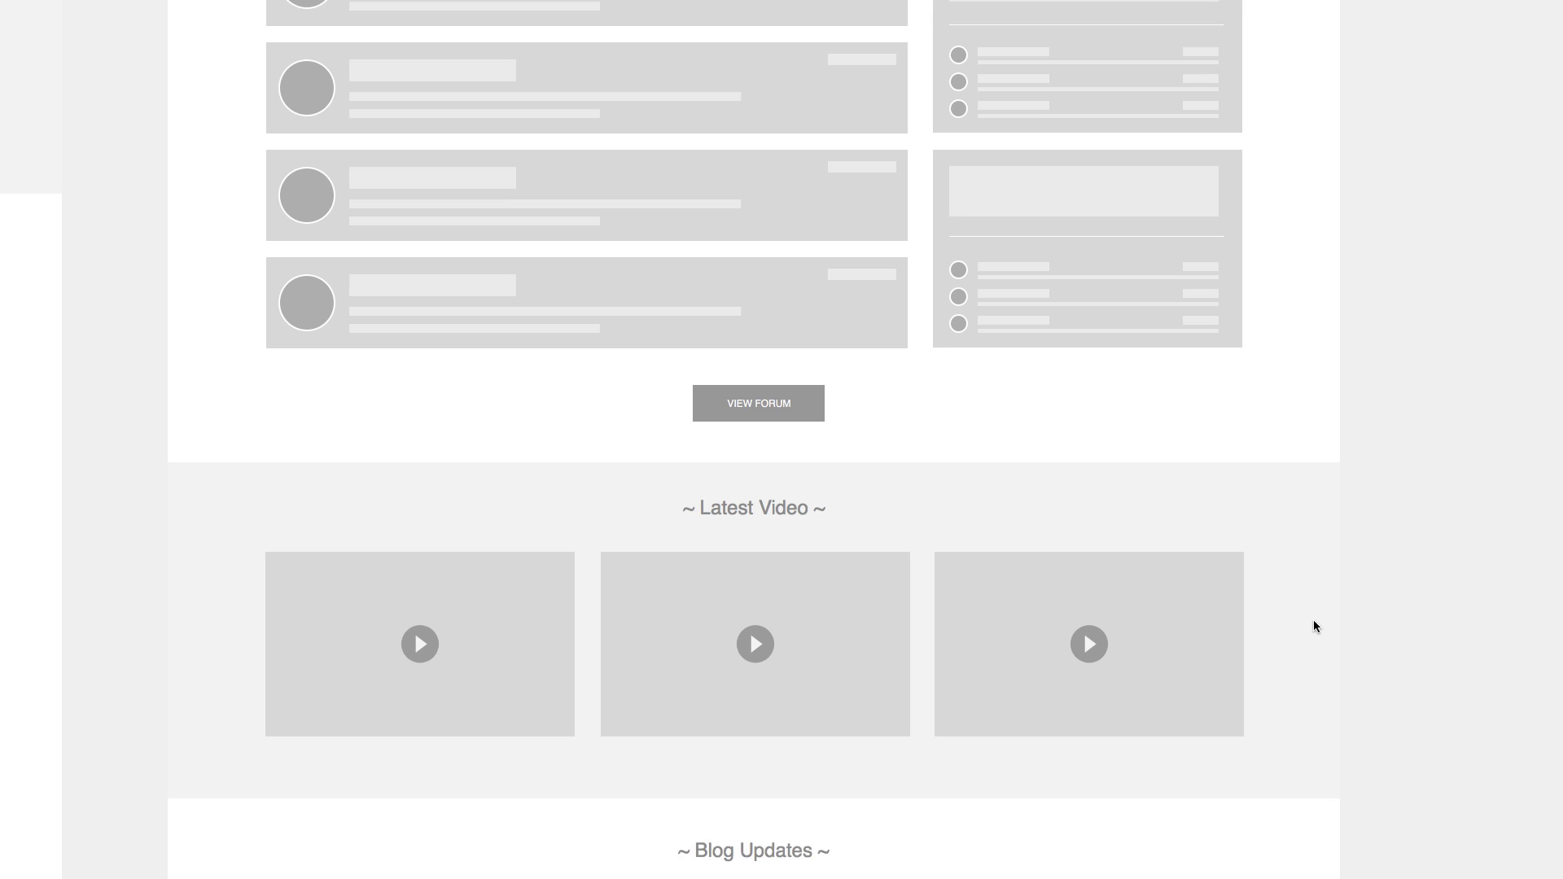
scroll(1313, 622, "down", 7)
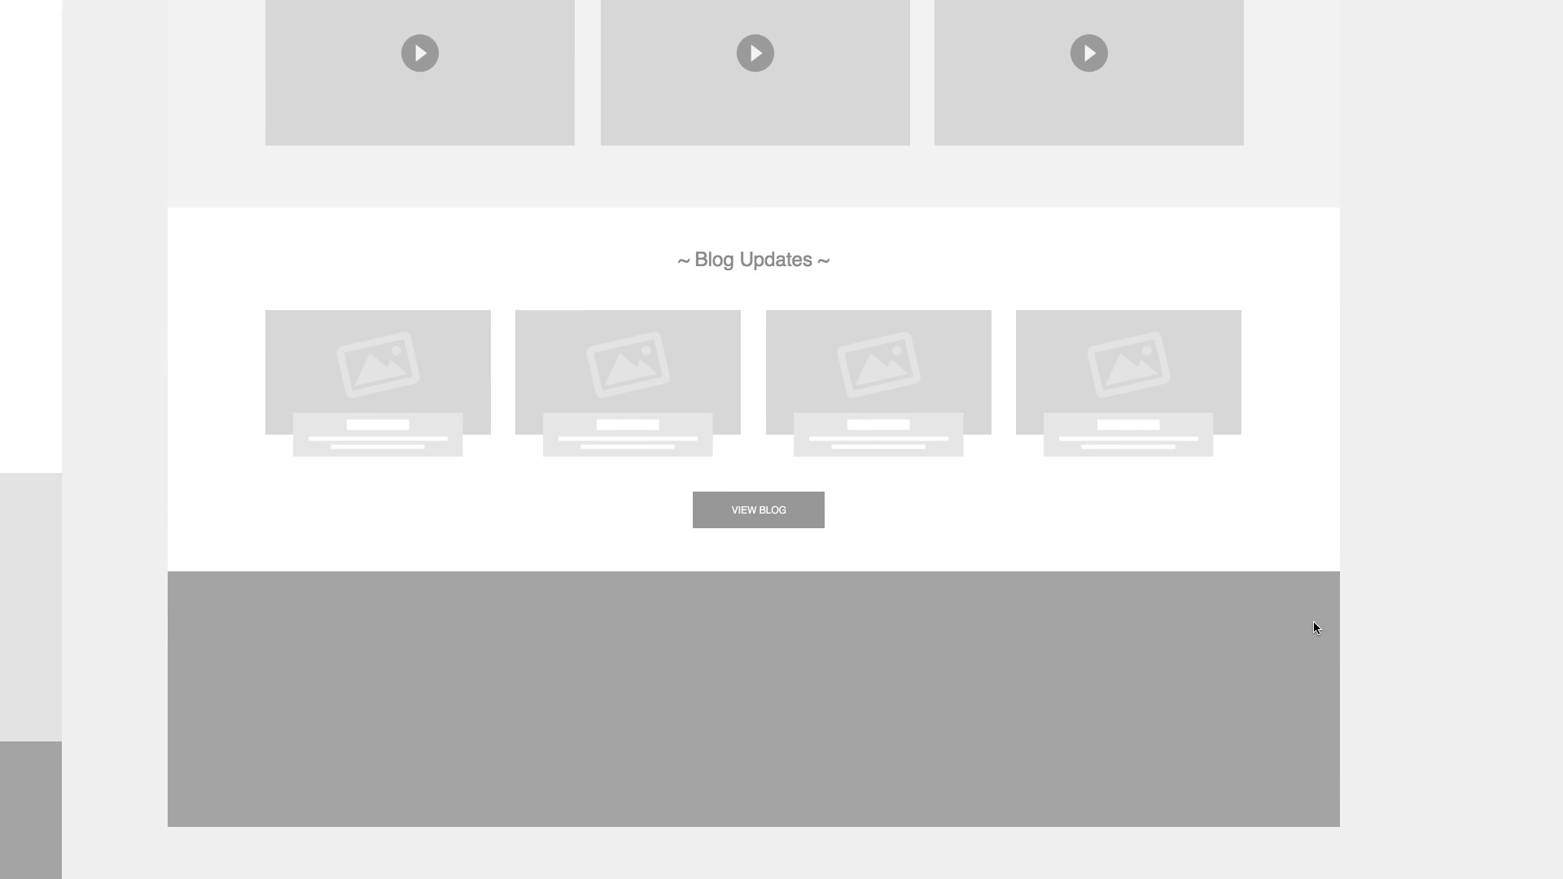
scroll(1312, 625, "up", 11)
scroll(1321, 694, "up", 8)
scroll(1321, 694, "down", 5)
scroll(1321, 694, "up", 12)
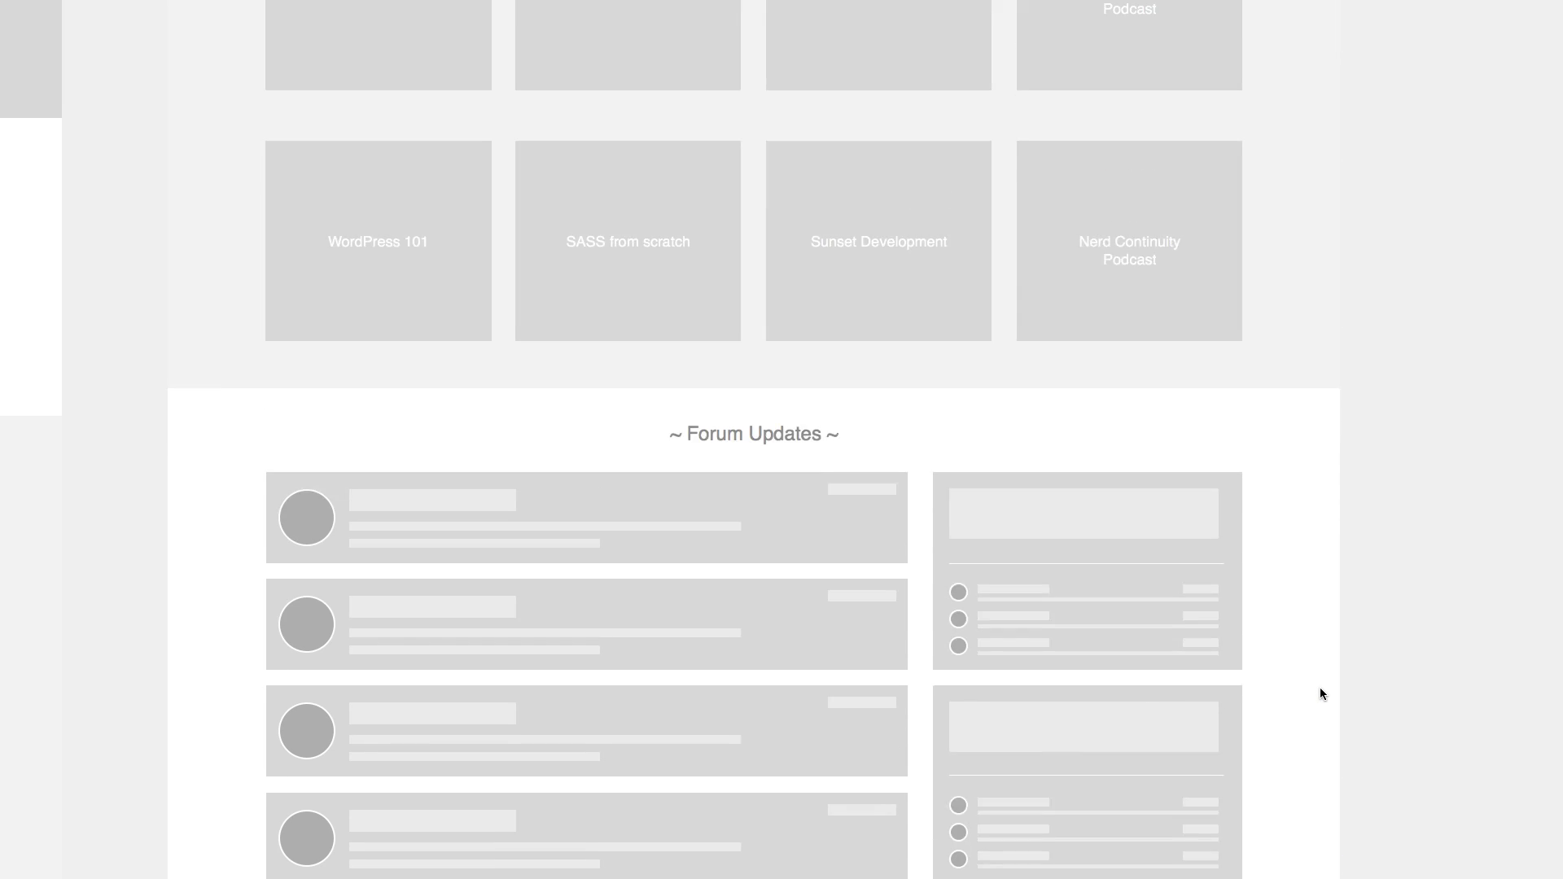
scroll(1321, 687, "up", 3)
scroll(1341, 632, "down", 2)
scroll(1410, 520, "up", 1)
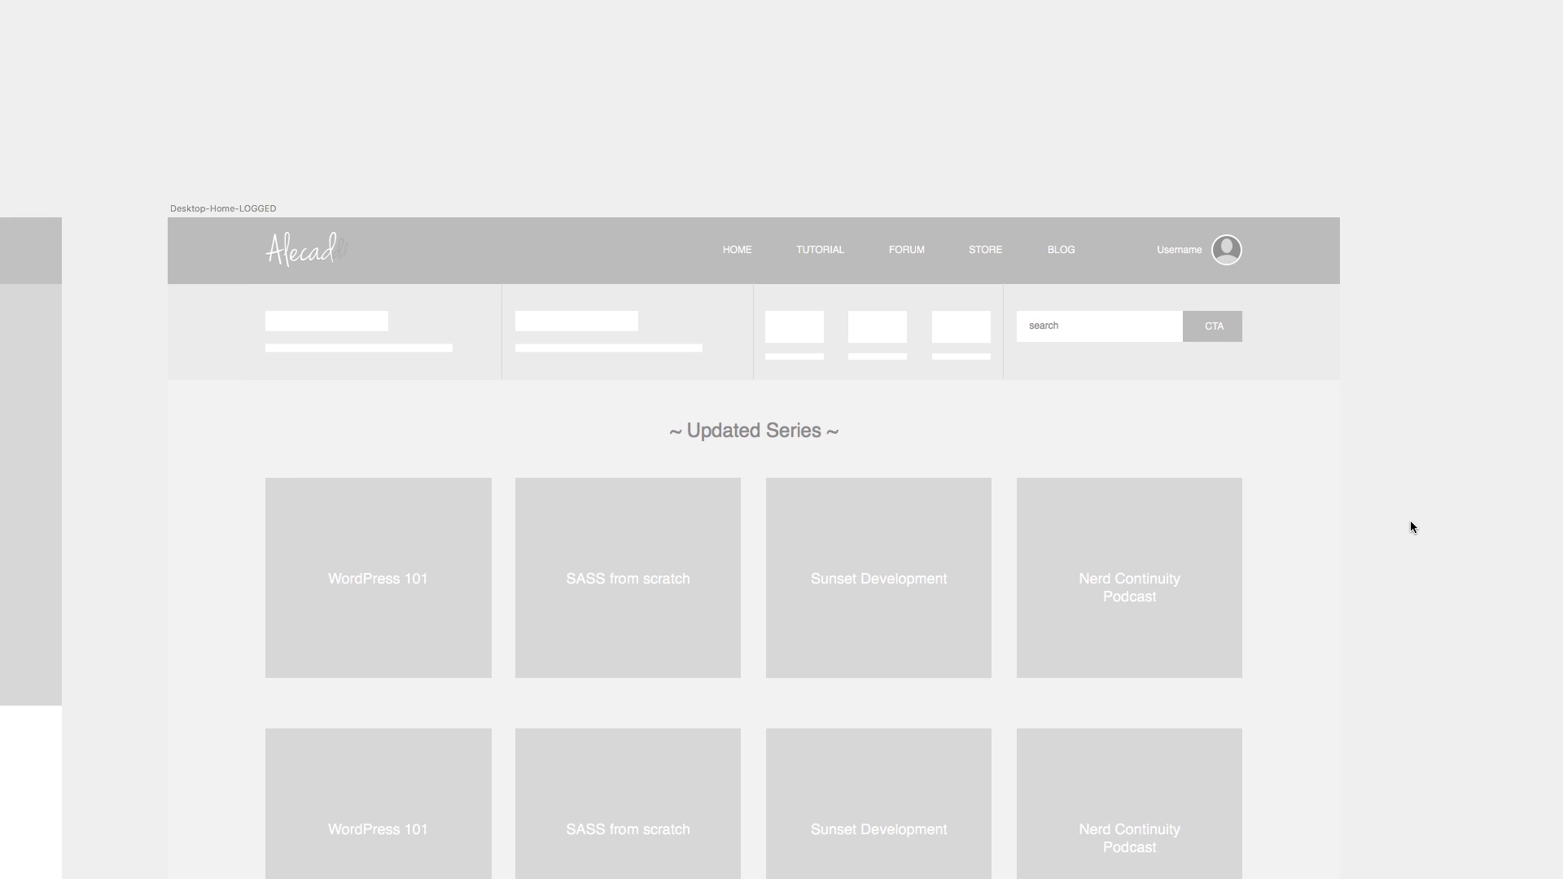
scroll(1410, 520, "down", 5)
key("super+period")
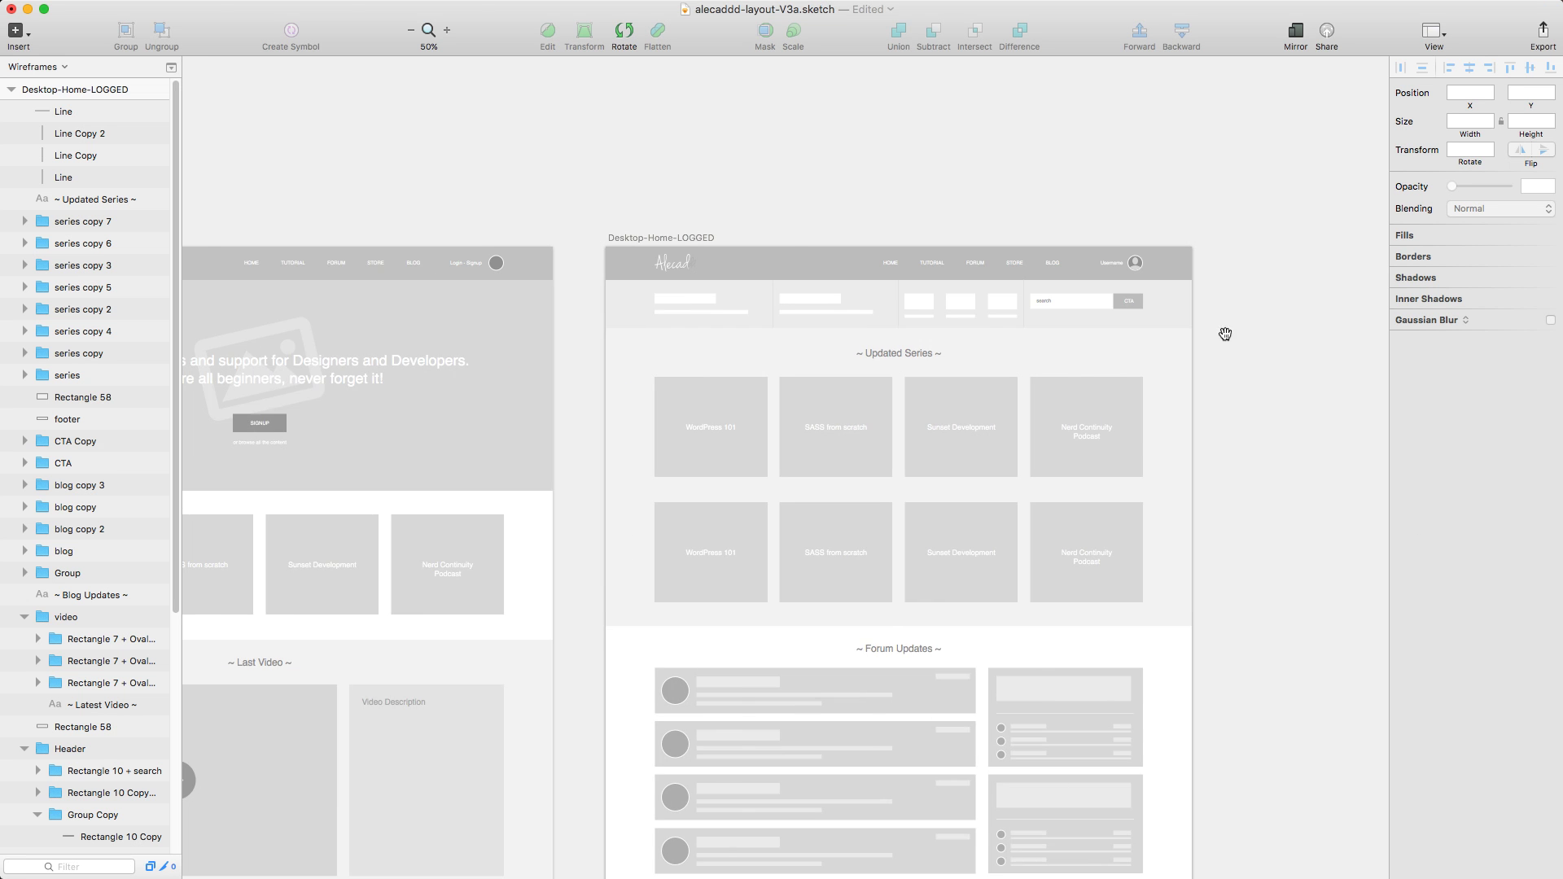
scroll(731, 138, "down", 5)
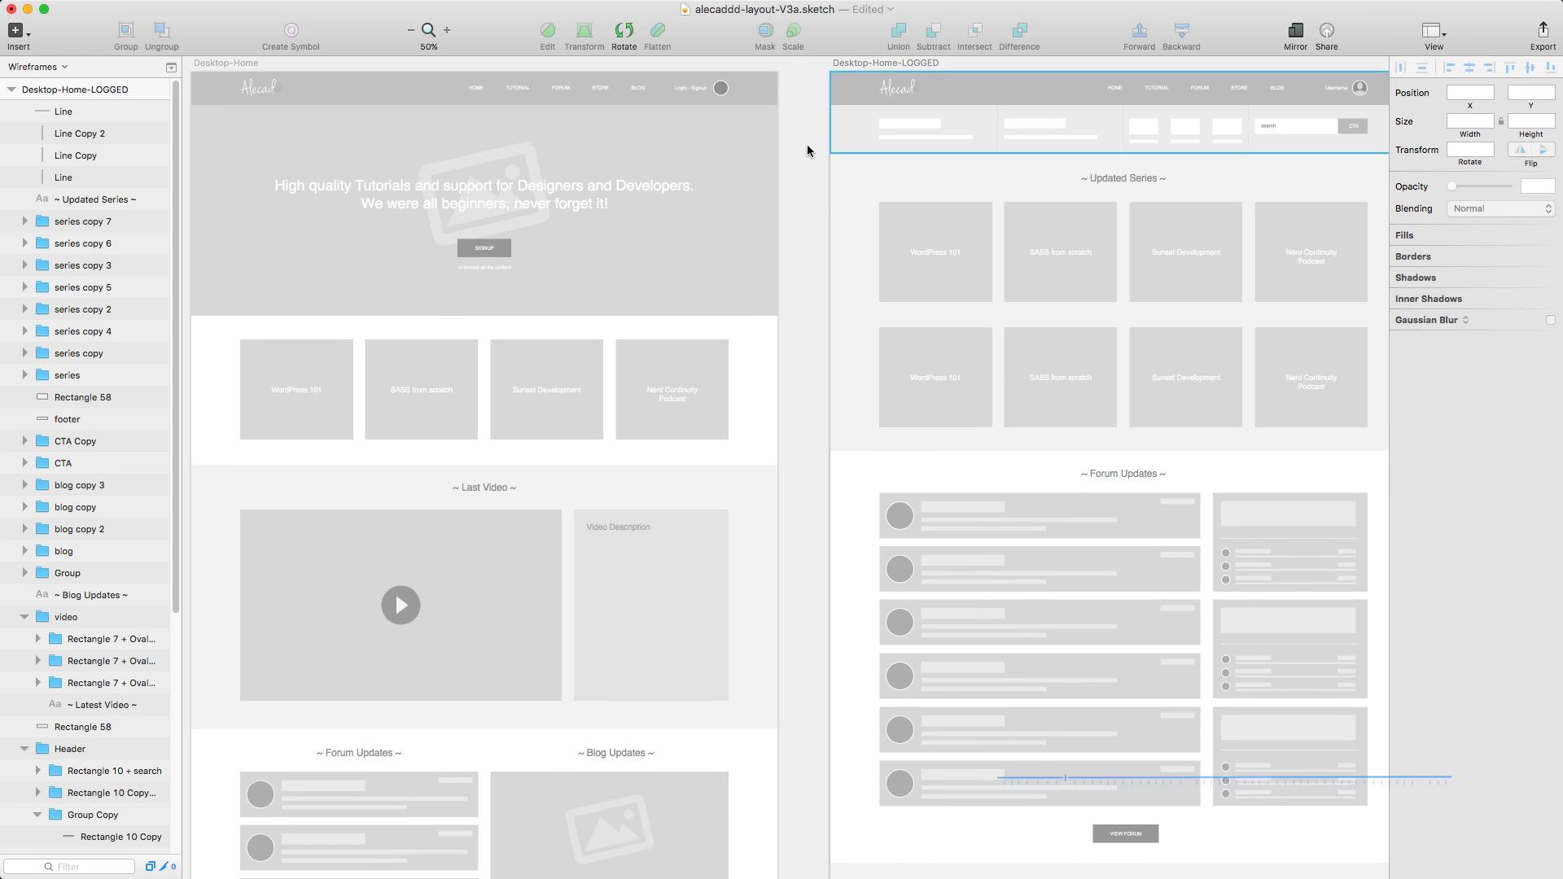